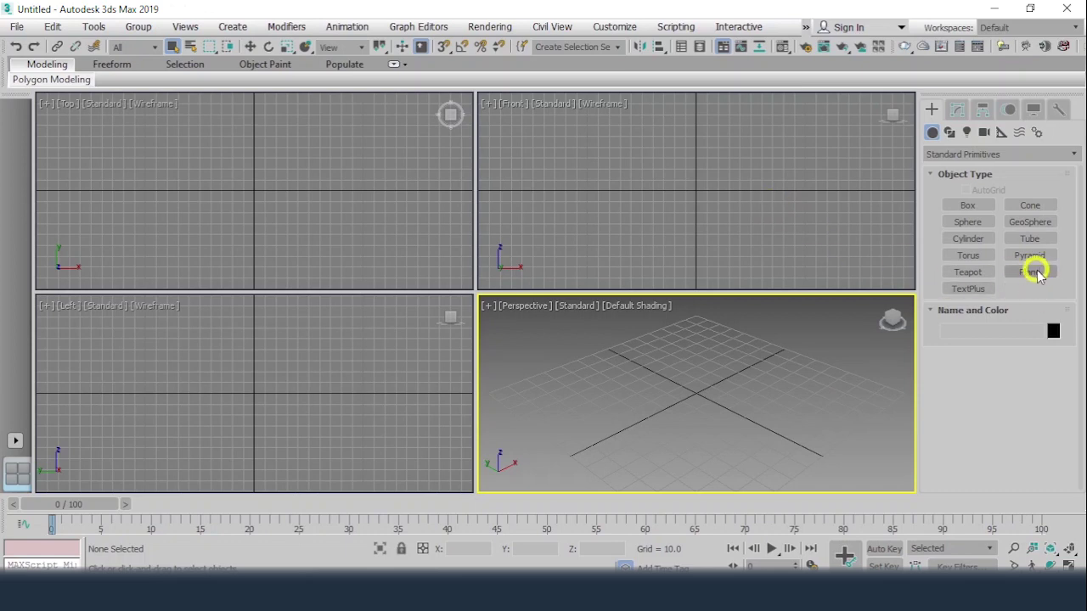
Draw a plane of about 193.4 by 278.1 in the Top viewport
left_click(1034, 272)
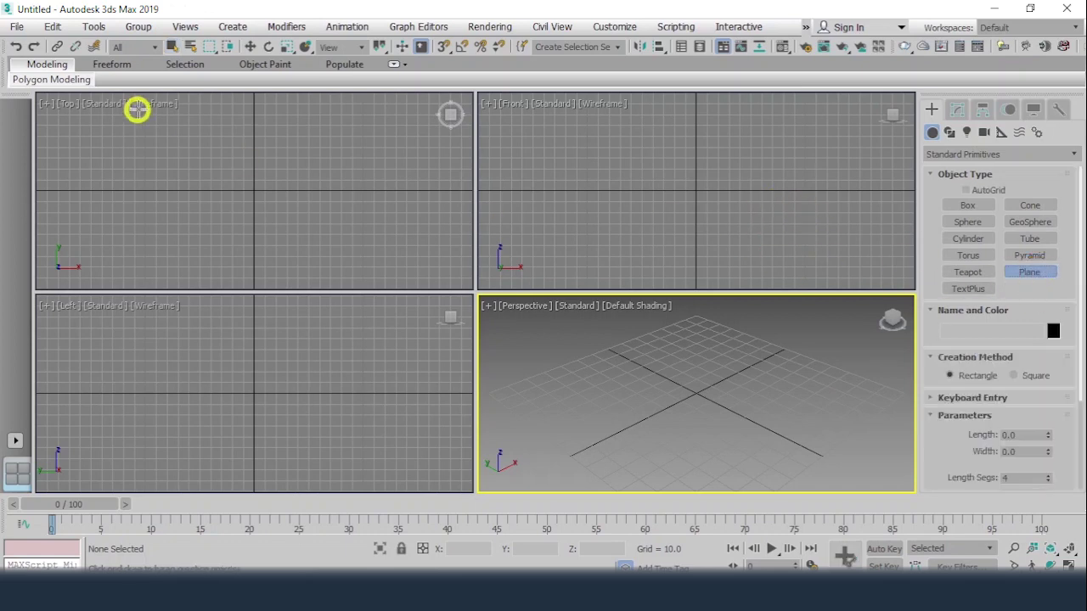
left_click_drag(138, 109, 243, 198)
right_click(243, 198)
scroll(254, 199, "down", 4)
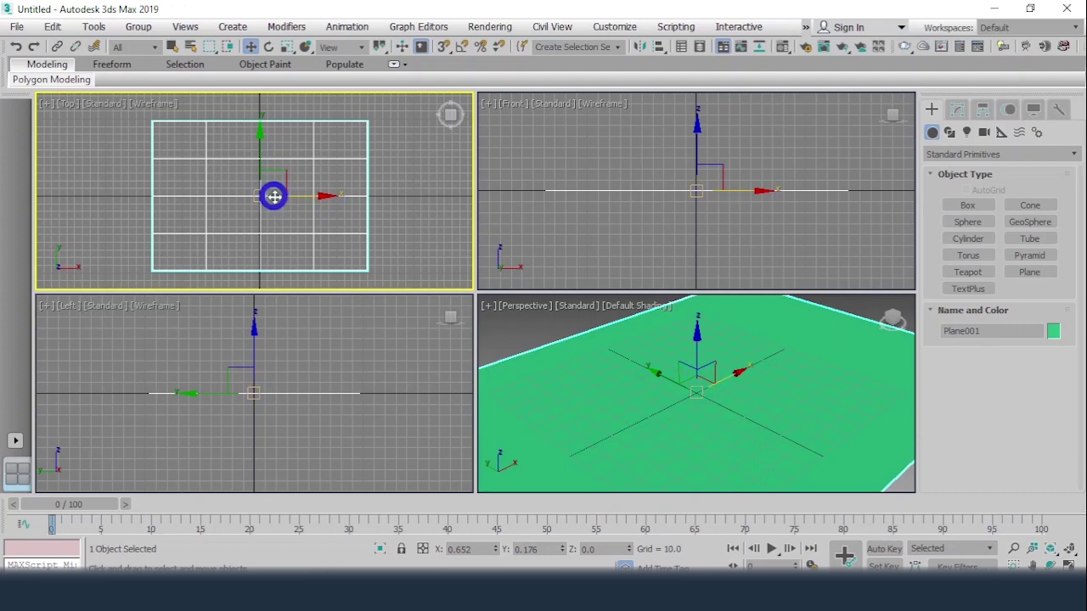
Give Plane001 50 length and 50 width segments, totalling 5000 faces
left_click(969, 111)
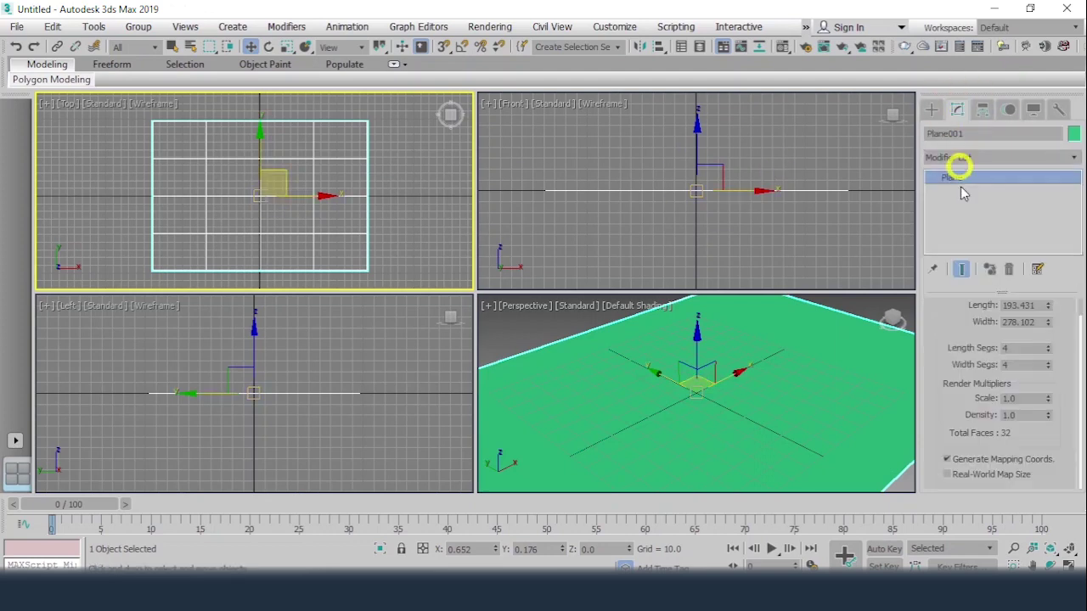
double_click(1018, 350)
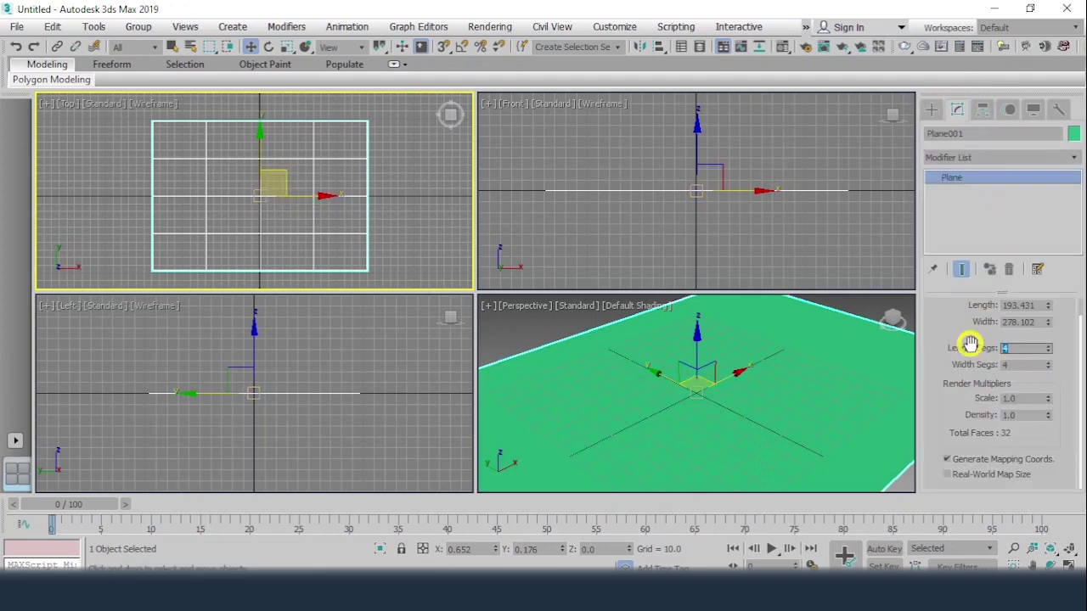
type("50")
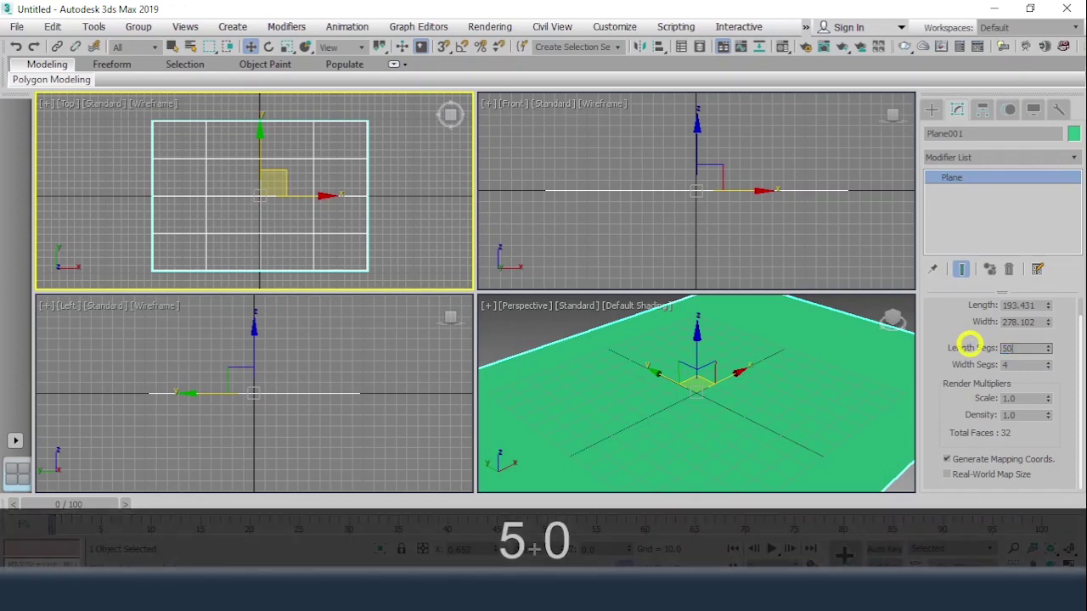
key("Tab")
type("50")
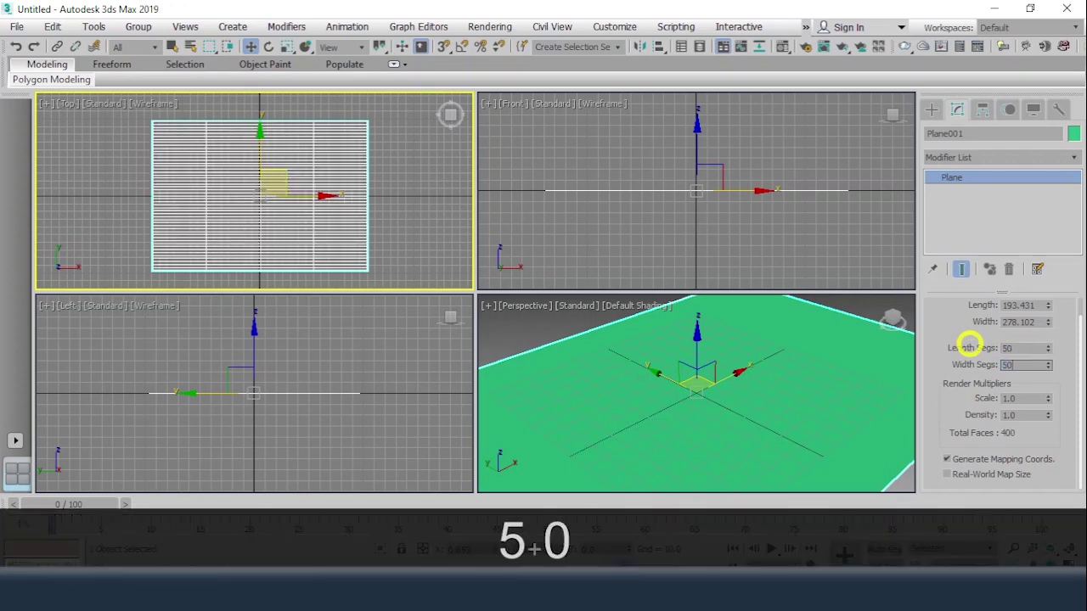
key("Return")
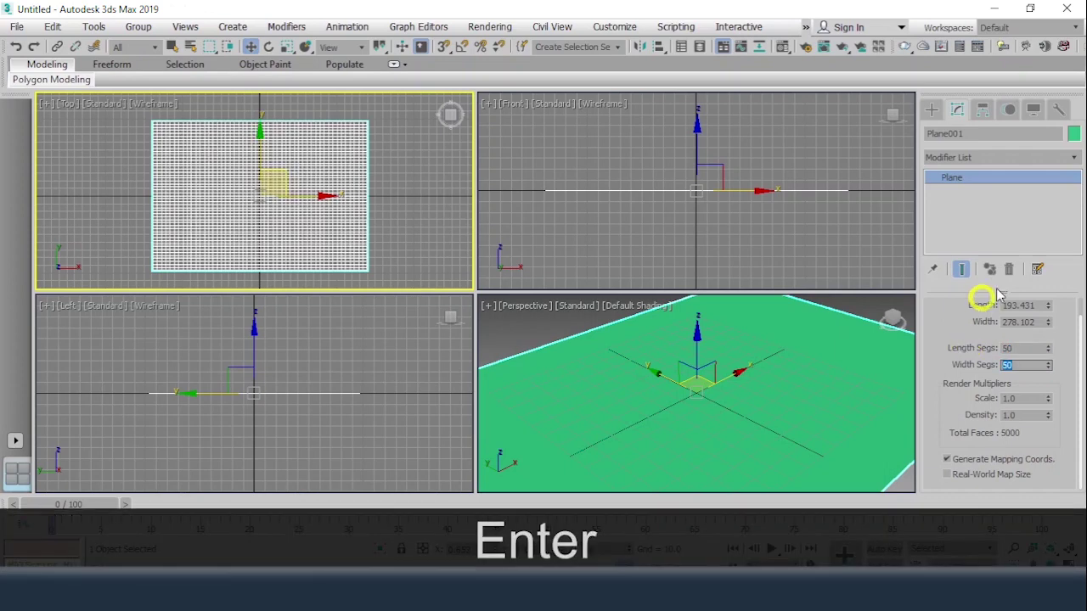
scroll(723, 400, "down", 3)
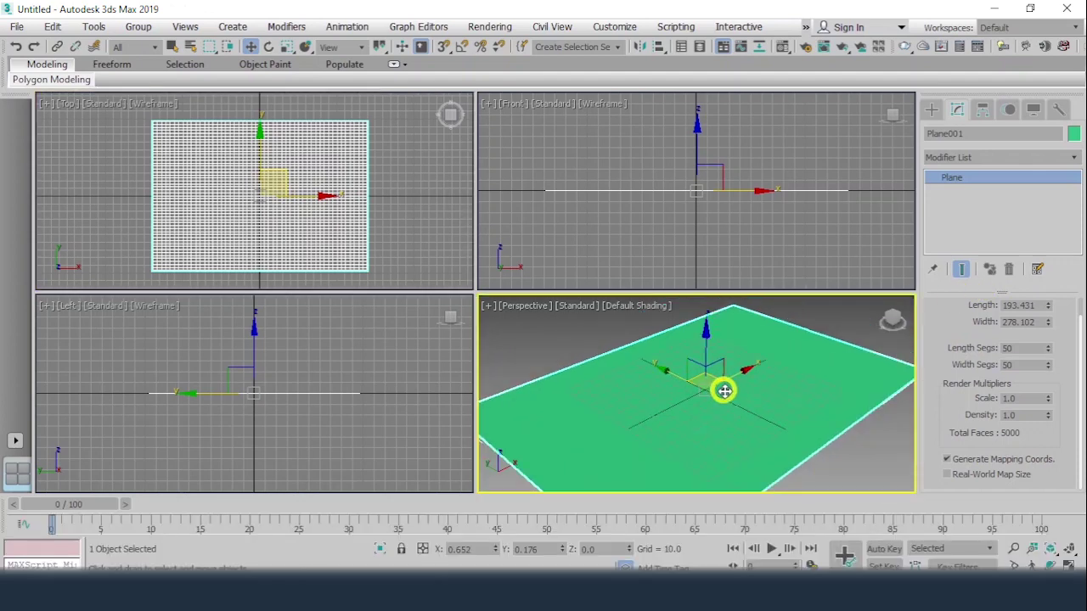
middle_click_drag(721, 388, 803, 410, "alt")
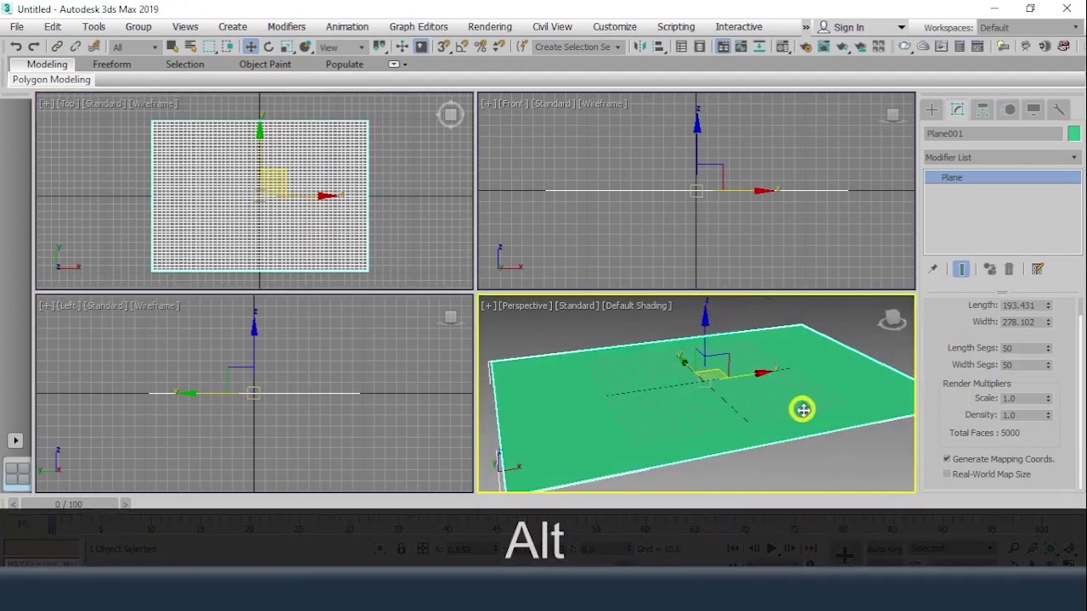
Add a Noise modifier to Plane001 with a Z strength of 15
left_click(978, 159)
key("n")
key("o")
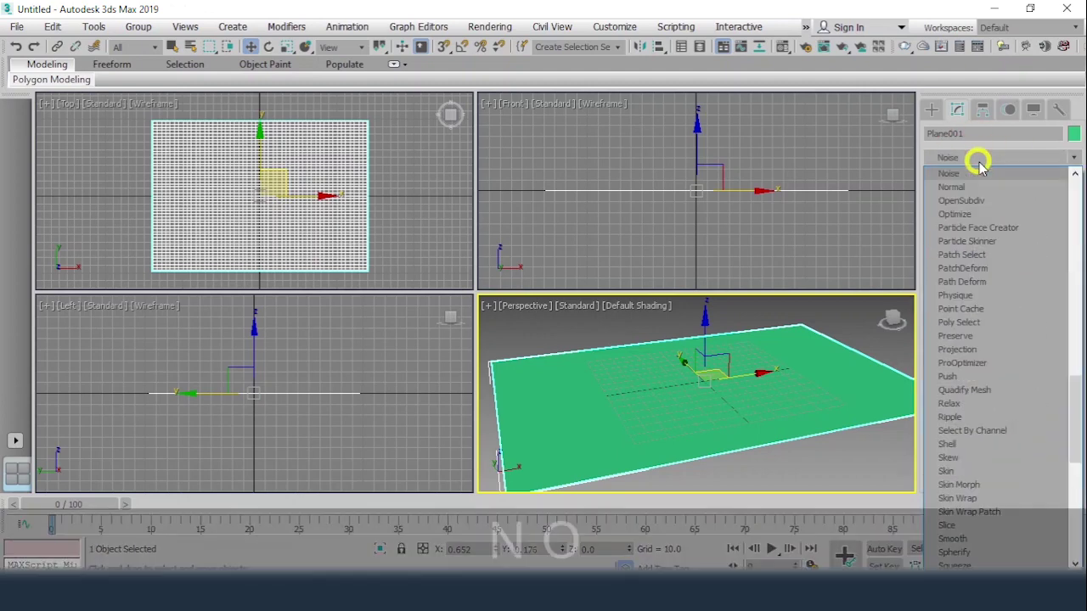
key("Return")
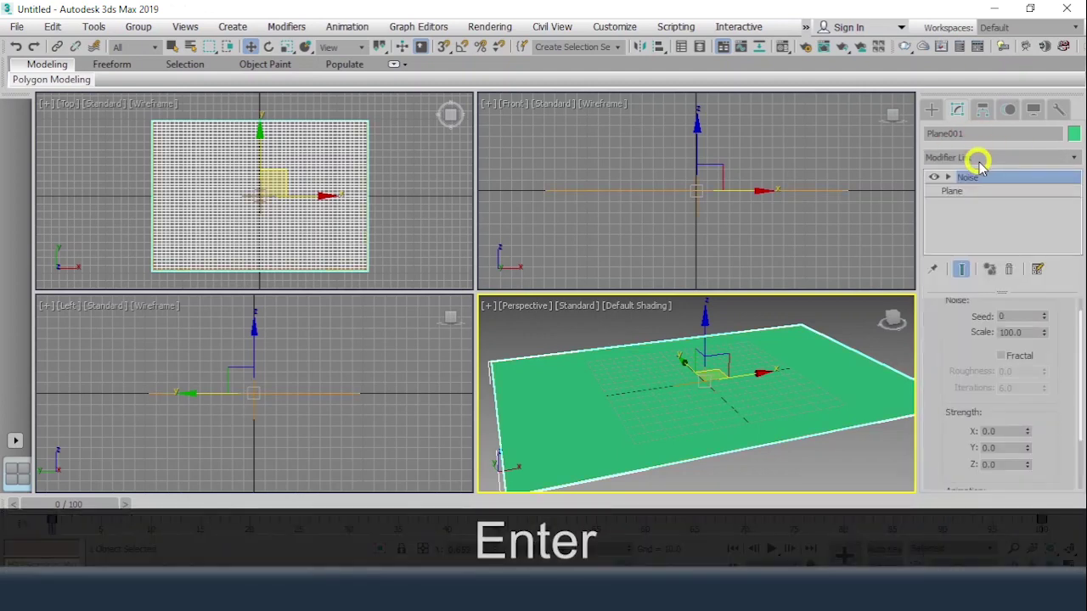
left_click_drag(1062, 417, 1059, 312)
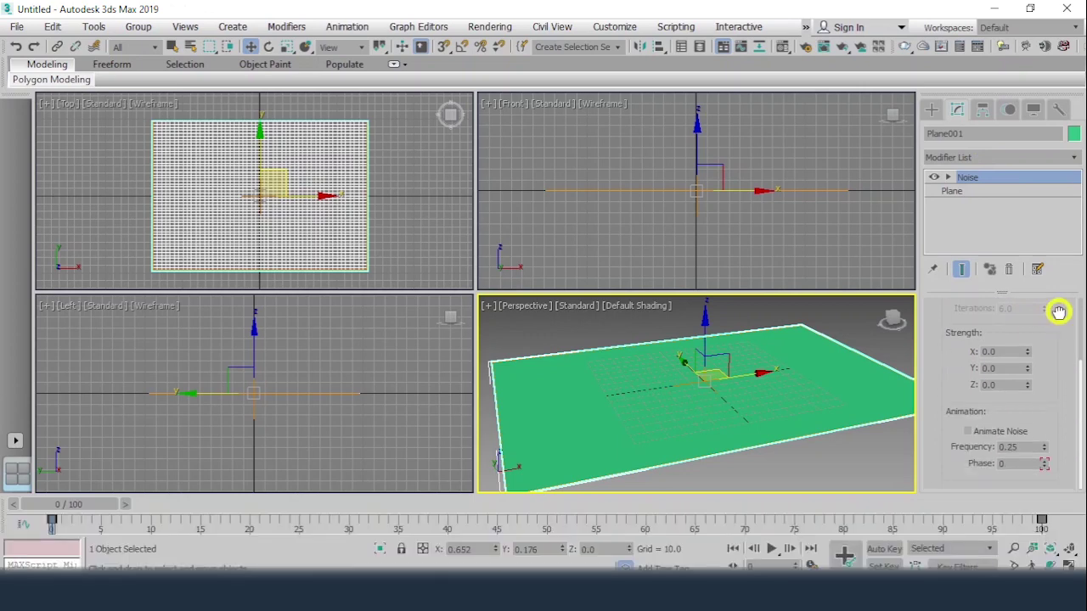
left_click_drag(1003, 387, 969, 384)
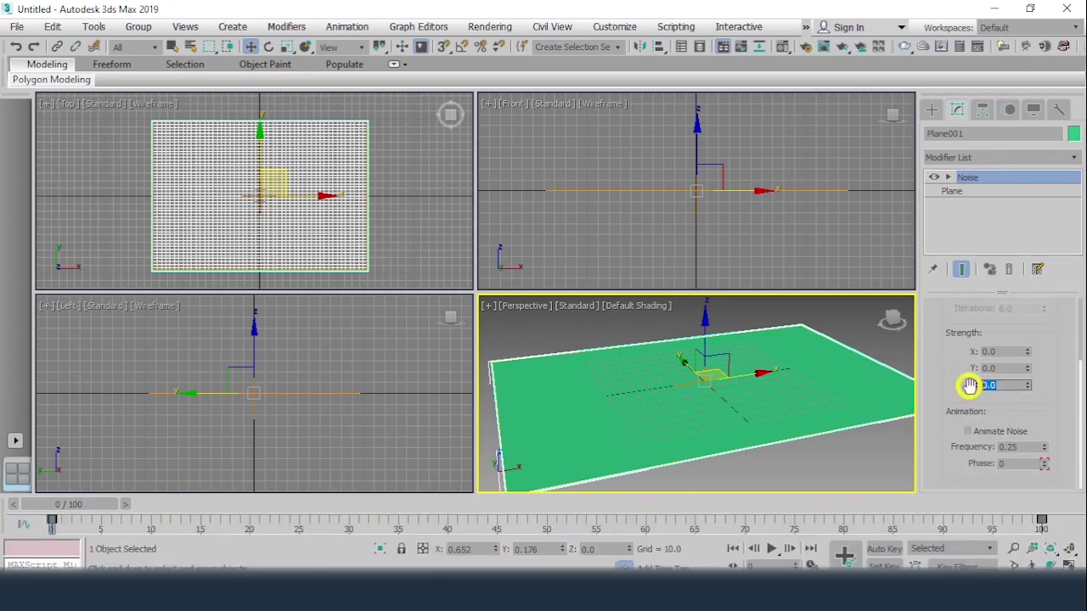
type("15")
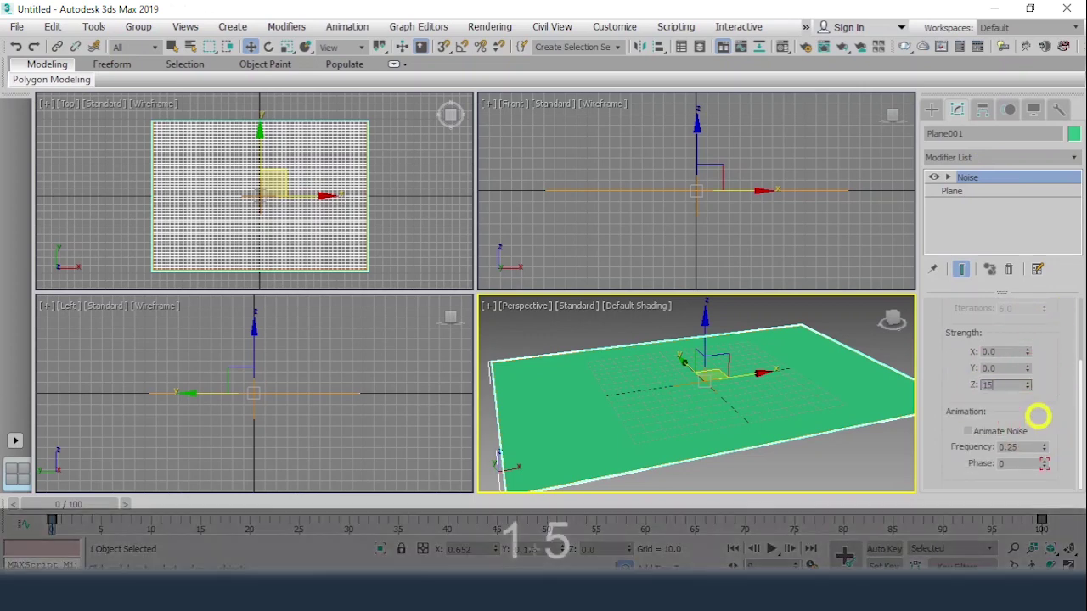
key("Return")
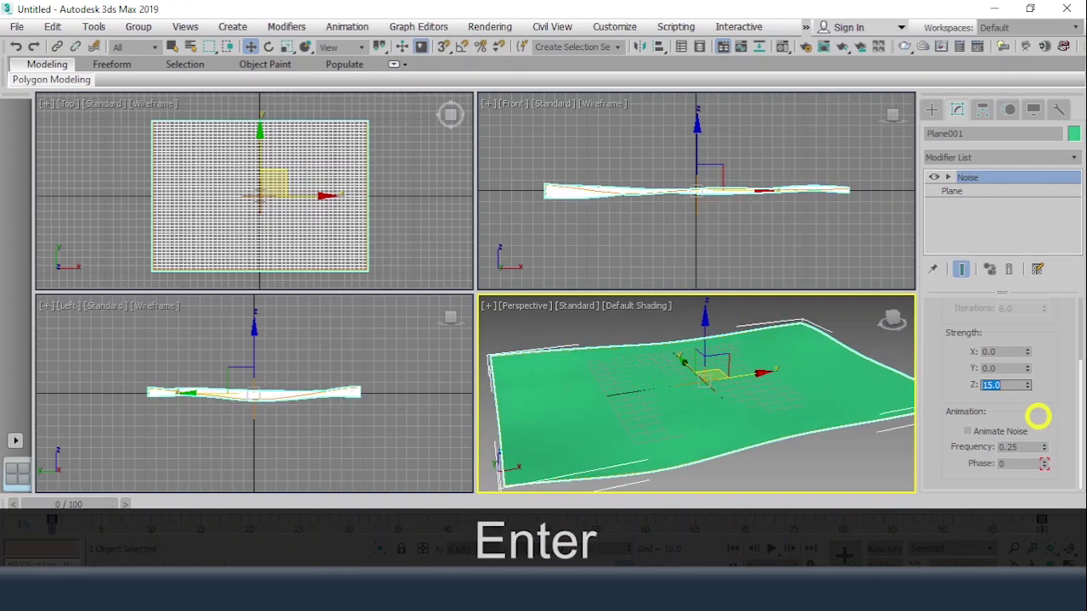
Turn on Fractal noise with roughness about 0.225 and maximize the Perspective view
left_click_drag(946, 359, 960, 415)
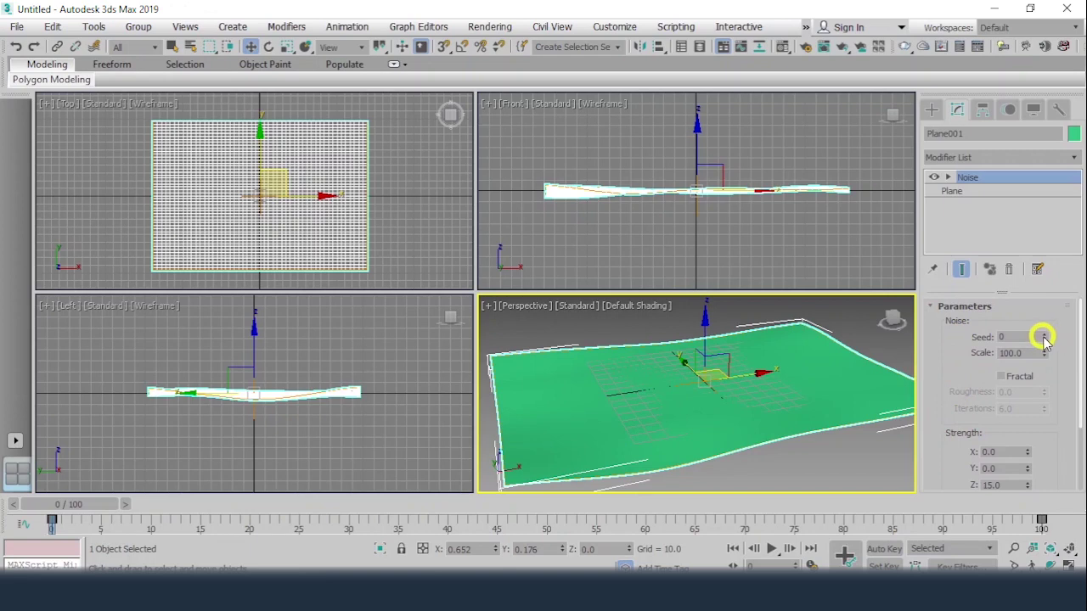
left_click(1018, 376)
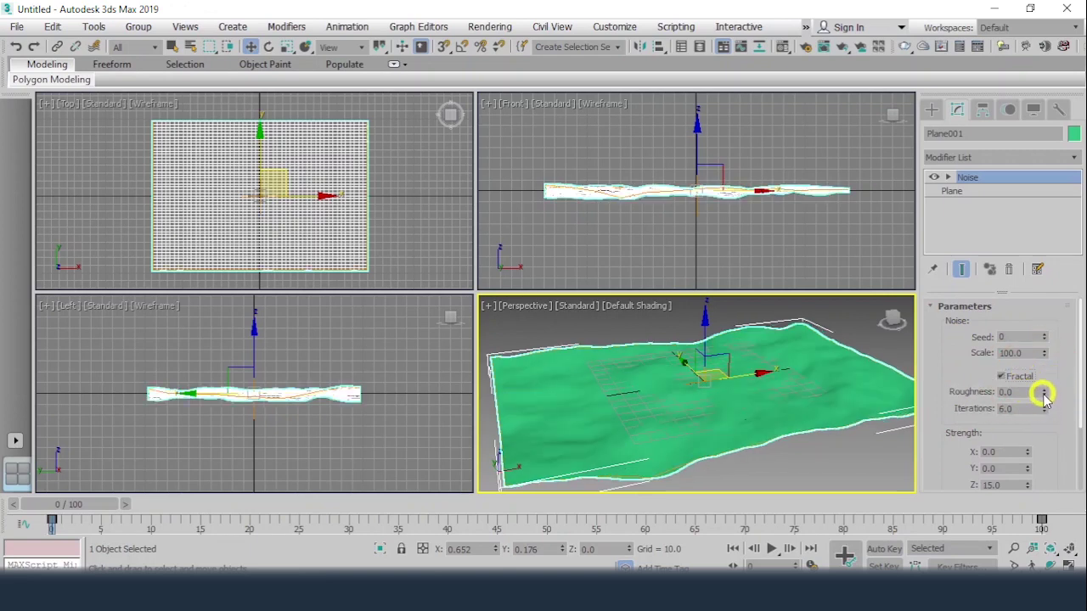
left_click_drag(1044, 391, 1044, 356)
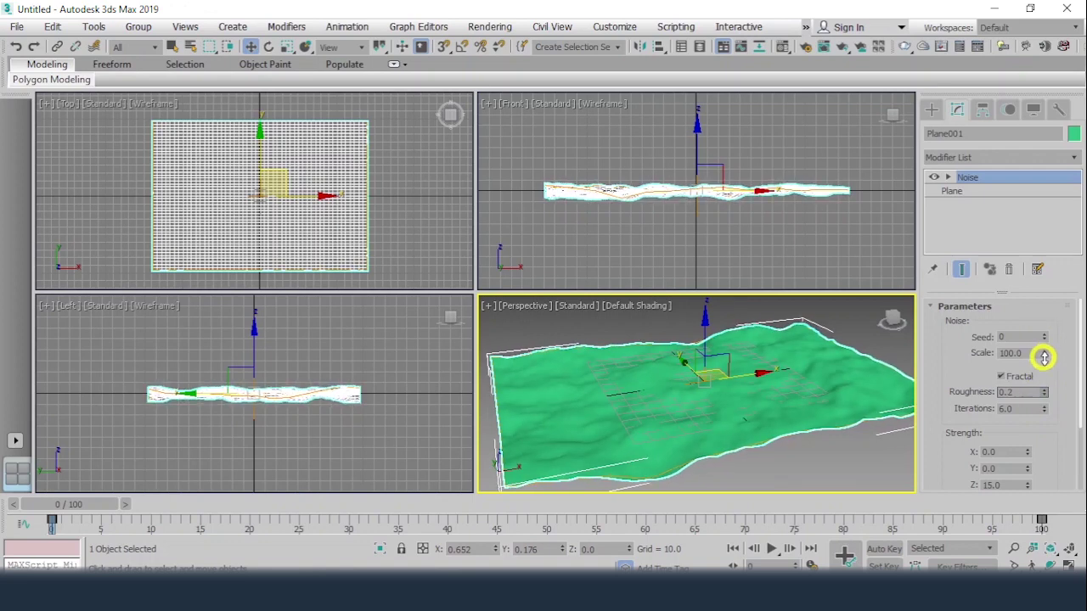
left_click_drag(953, 468, 953, 400)
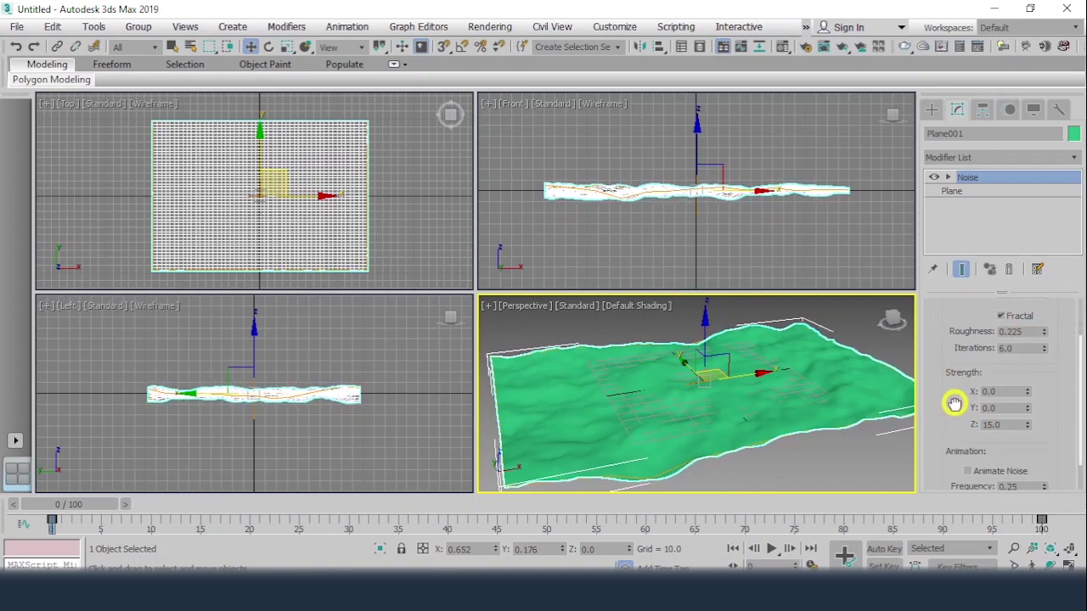
key("alt+w")
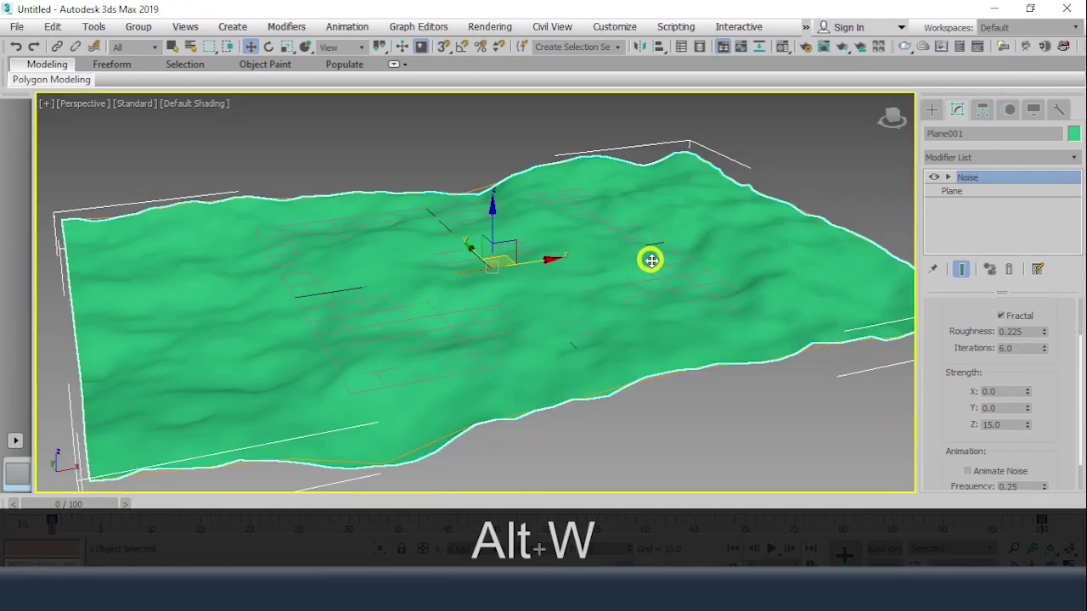
Hide the home grid and selection brackets, then orbit to frame the rolling terrain
key("g")
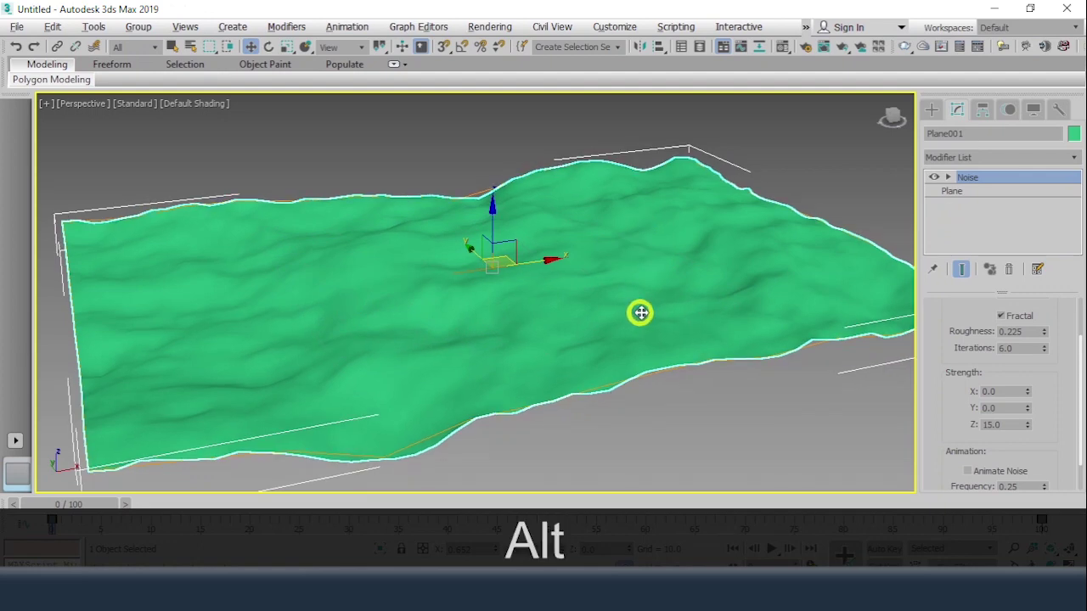
mouse_move(638, 310)
middle_mouse_down("alt")
mouse_move(652, 291)
mouse_move(672, 305)
mouse_move(650, 304)
middle_mouse_up("alt")
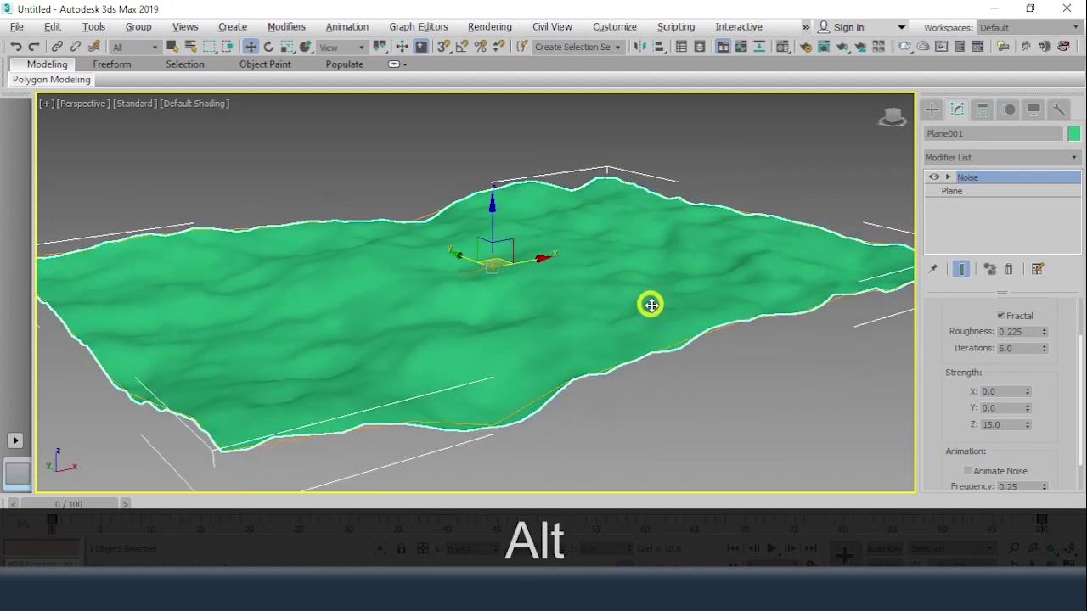
key("j")
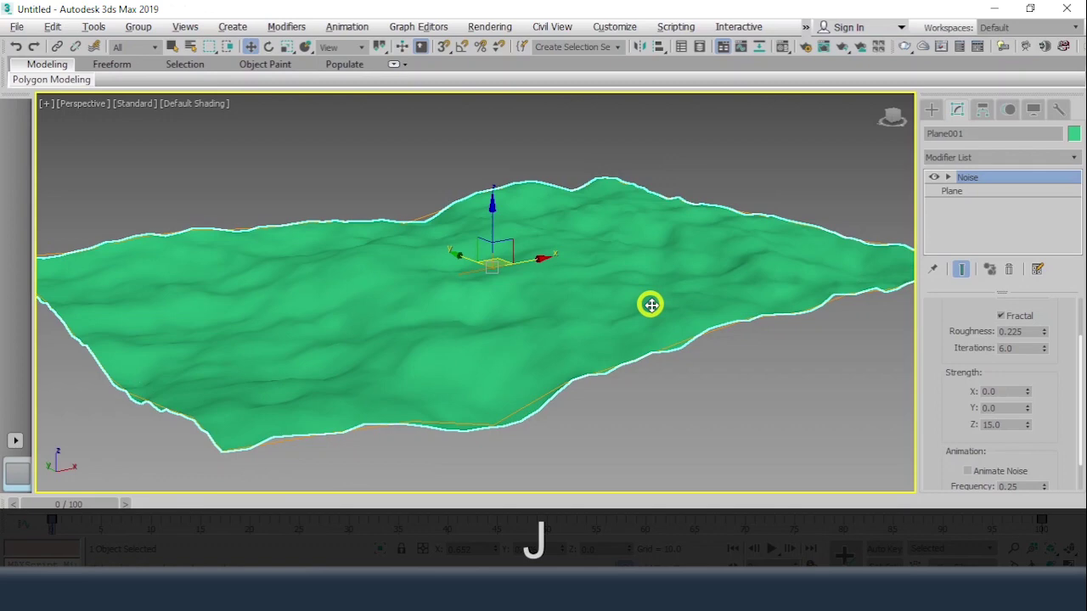
mouse_move(682, 303)
middle_mouse_down("alt")
mouse_move(723, 293)
mouse_move(643, 292)
mouse_move(684, 278)
mouse_move(713, 289)
mouse_move(696, 289)
middle_mouse_up("alt")
right_click(830, 175)
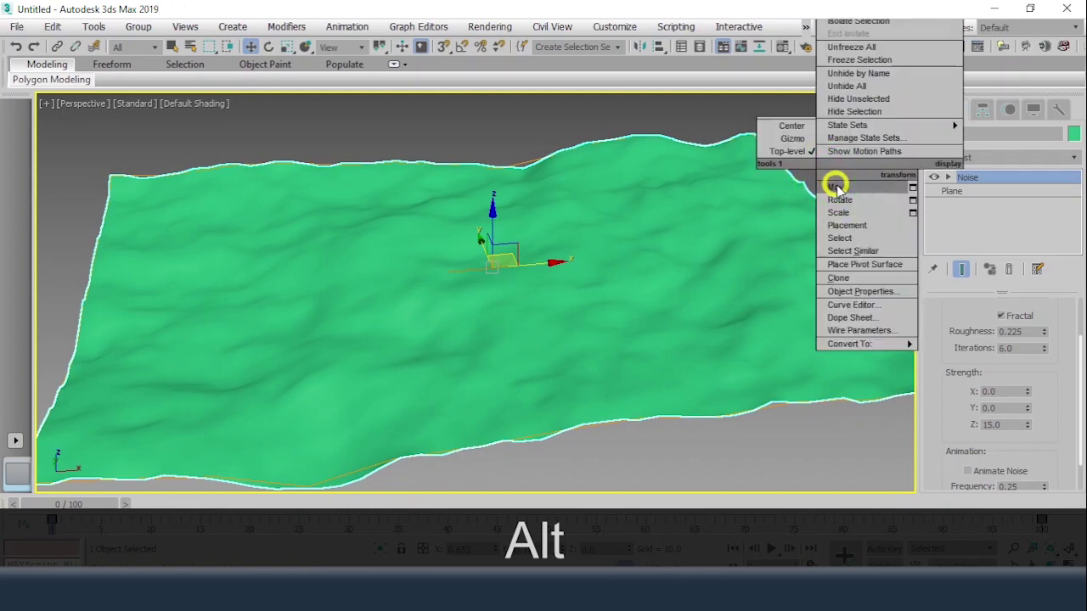
right_click(838, 163)
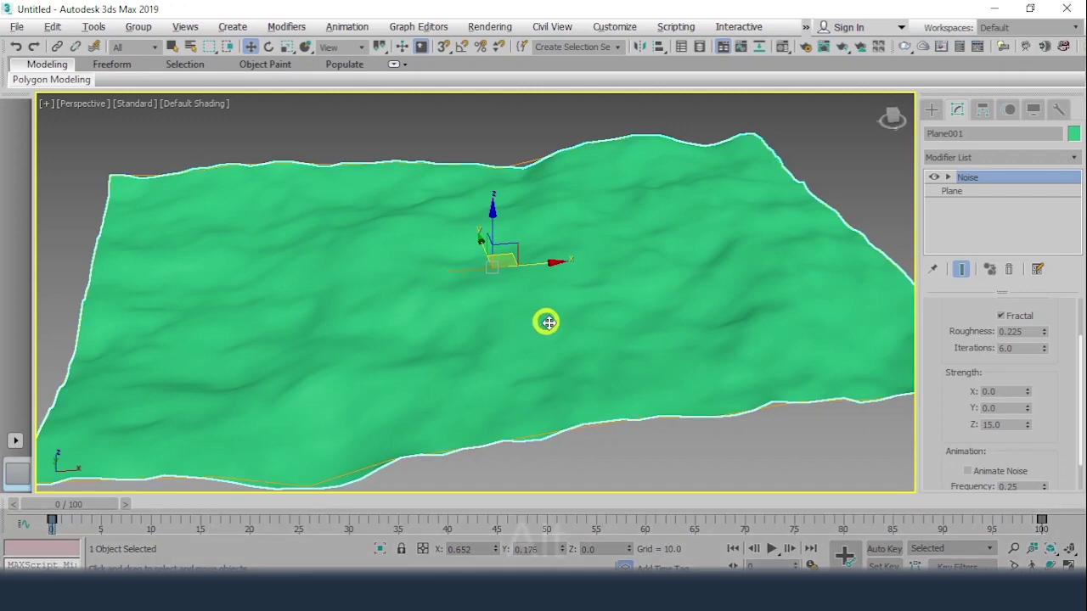
middle_click_drag(546, 323, 584, 292, "alt")
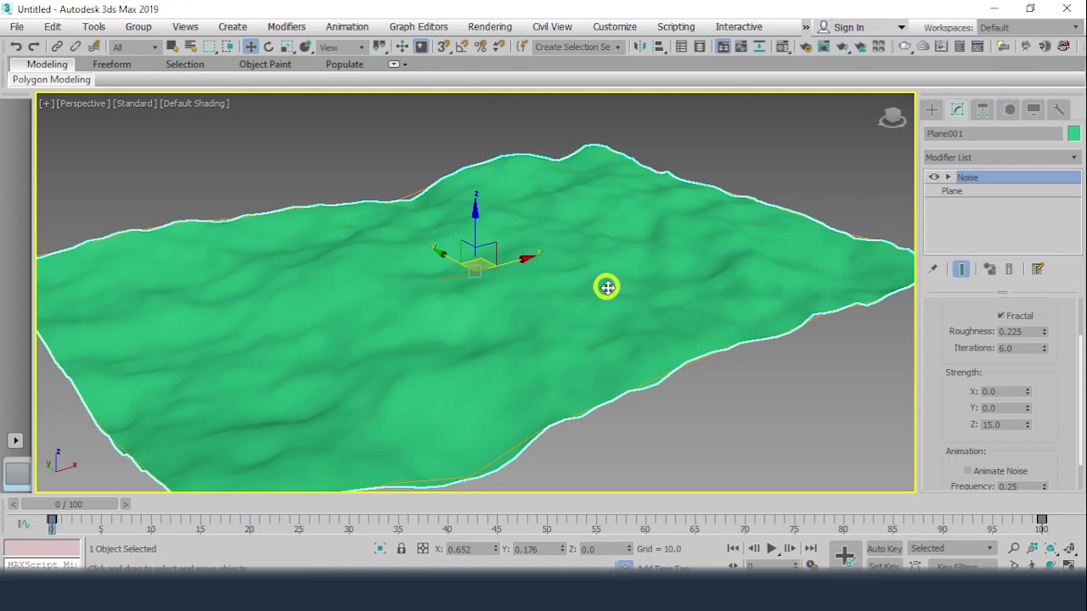
Draw a PF Source 001 emitter beside the terrain and open its flow in Particle View
left_click(928, 110)
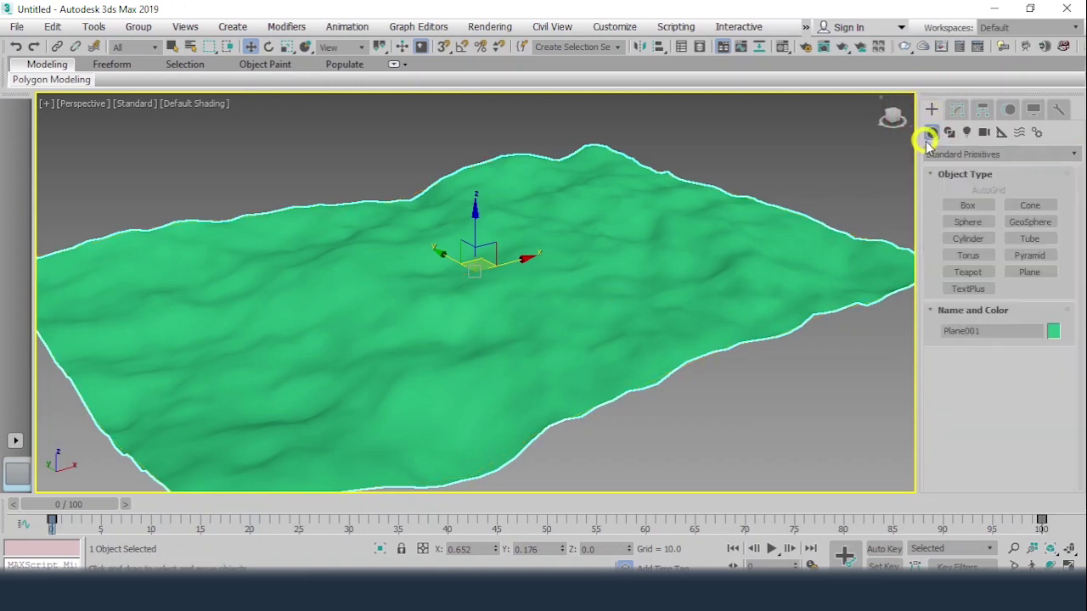
left_click(976, 153)
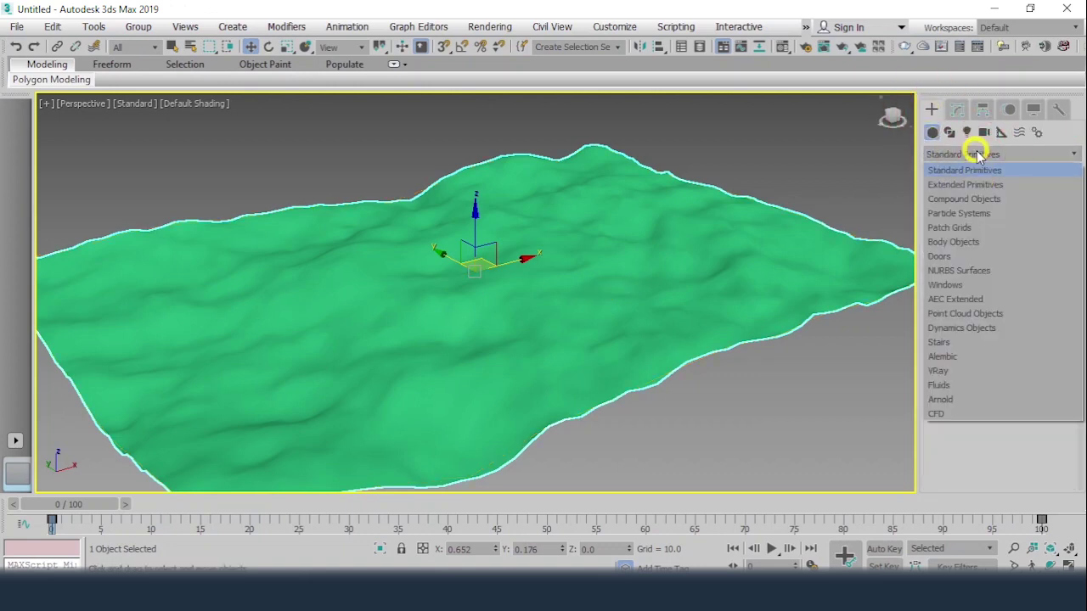
left_click(960, 213)
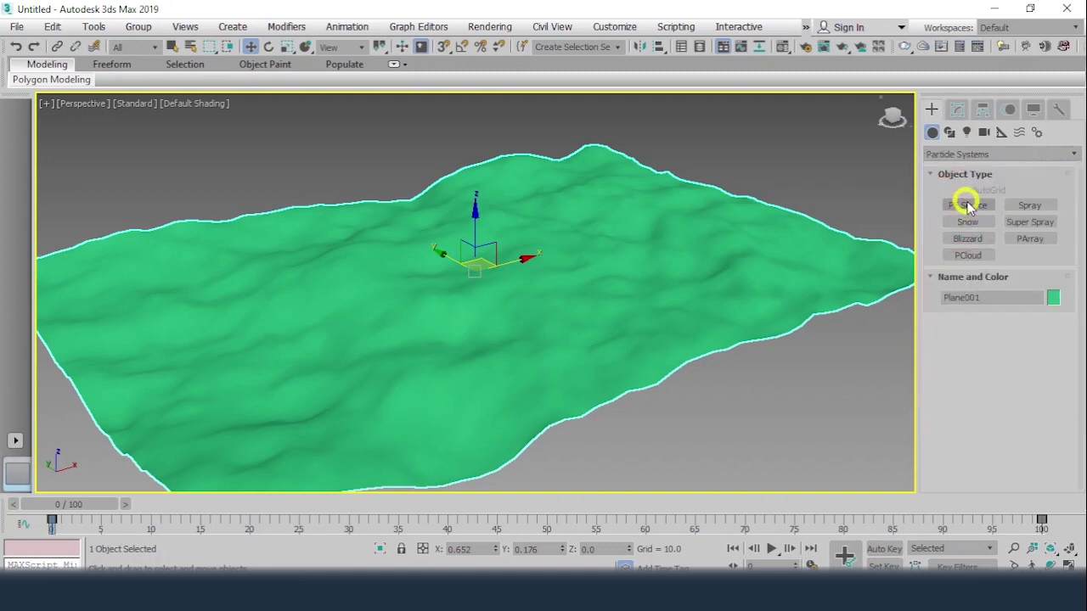
left_click(968, 207)
middle_click_drag(809, 235, 839, 246, "alt")
left_click_drag(815, 249, 804, 229)
key("w")
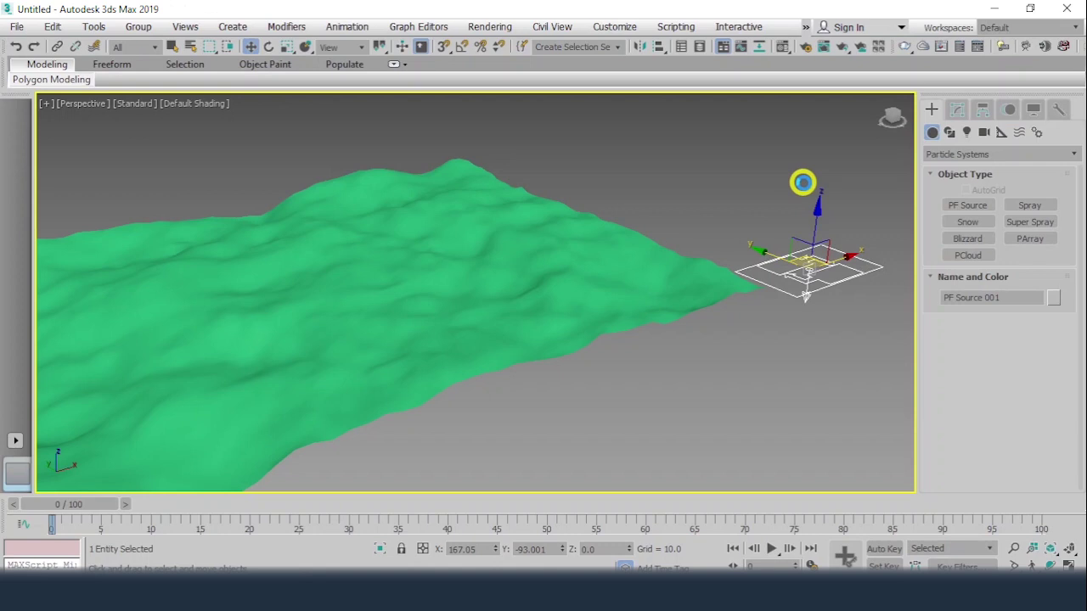
key("6")
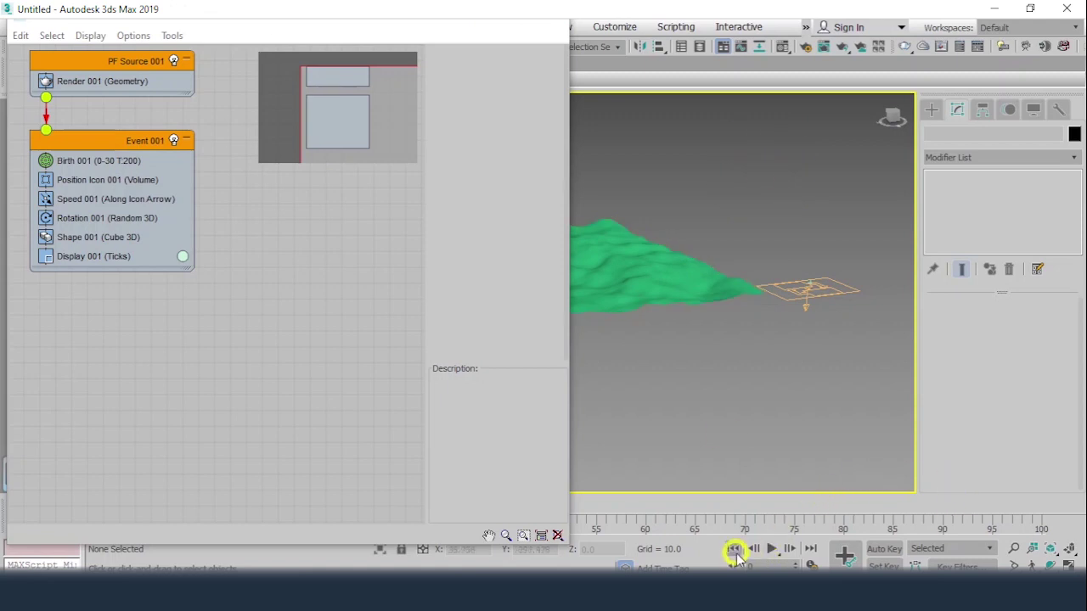
Return playback to frame 0, reframe the terrain, and show Position Icon 001's settings
left_click(770, 549)
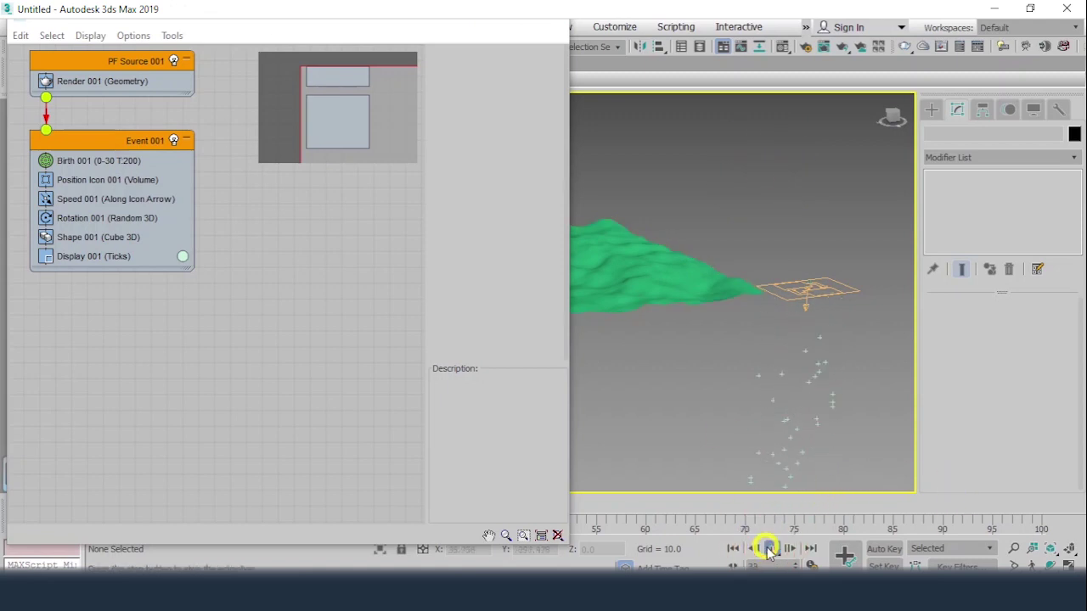
left_click(731, 548)
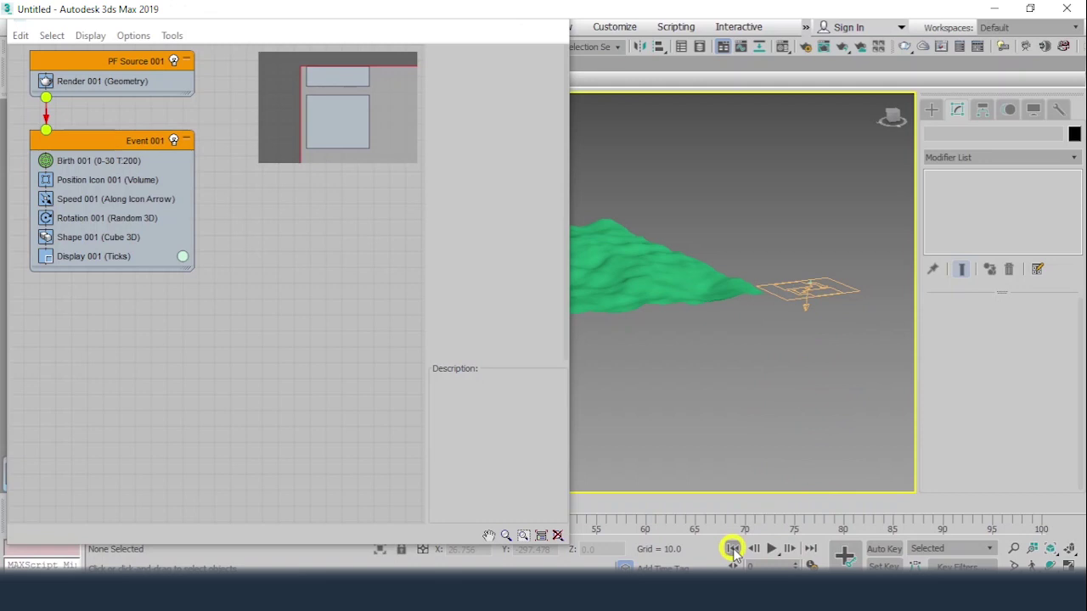
middle_click_drag(745, 357, 782, 361)
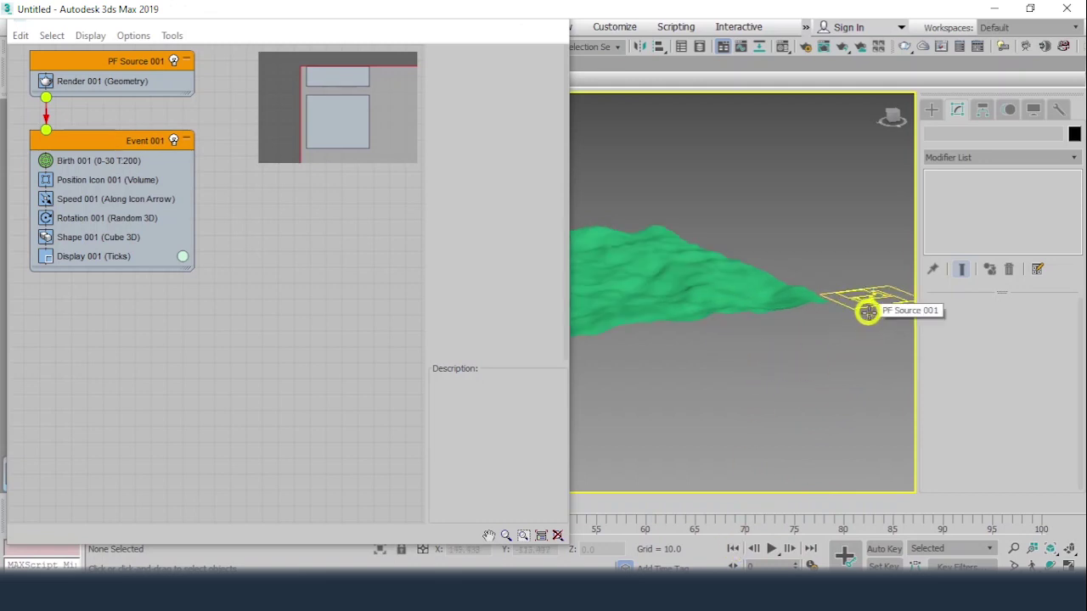
middle_click_drag(689, 292, 747, 427, "alt")
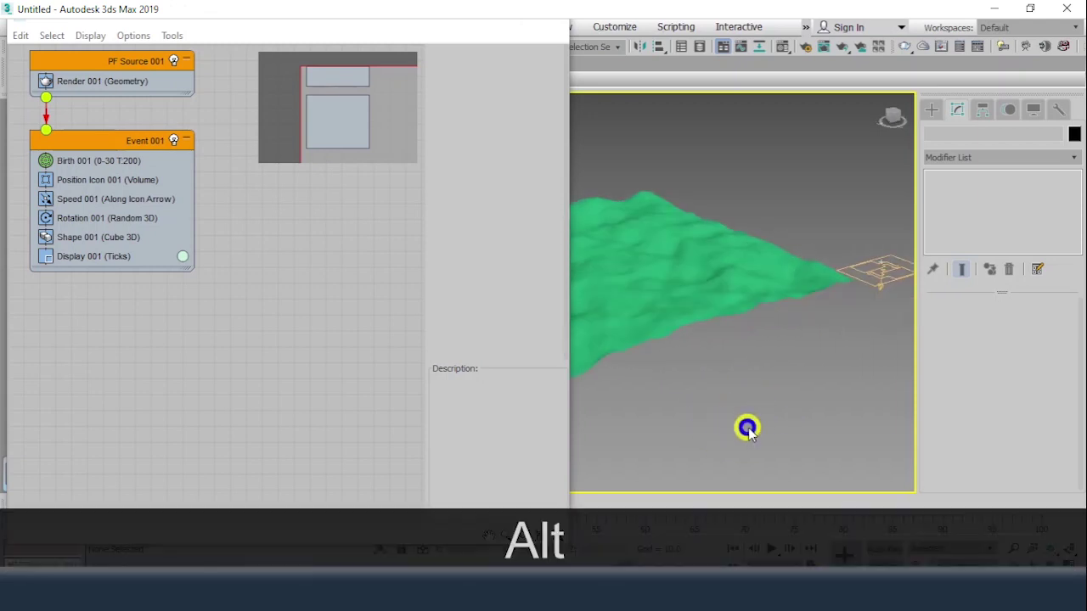
left_click(88, 180)
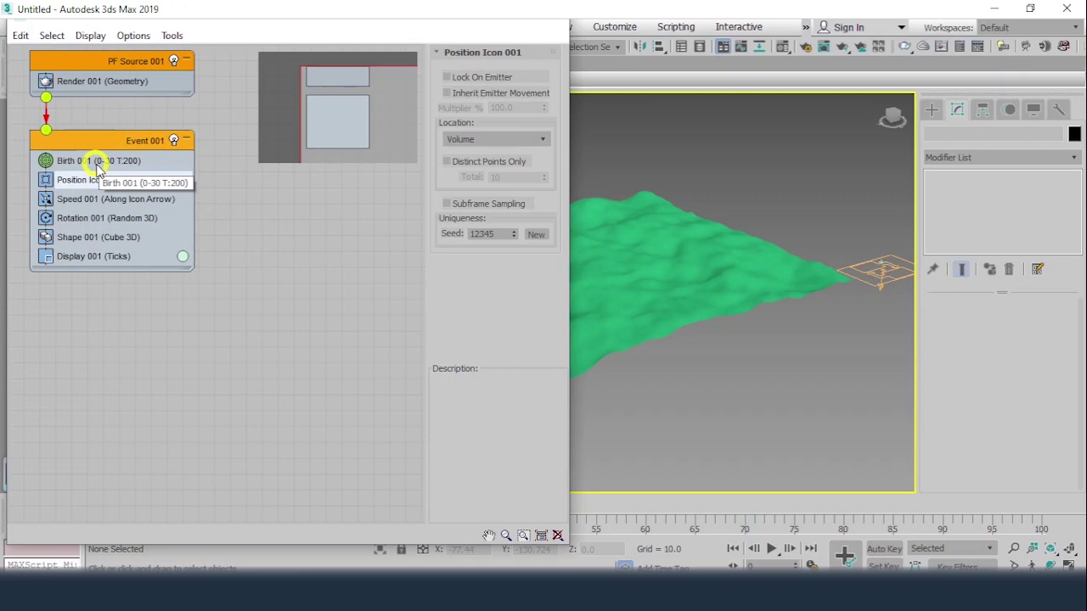
scroll(683, 340, "down", 3)
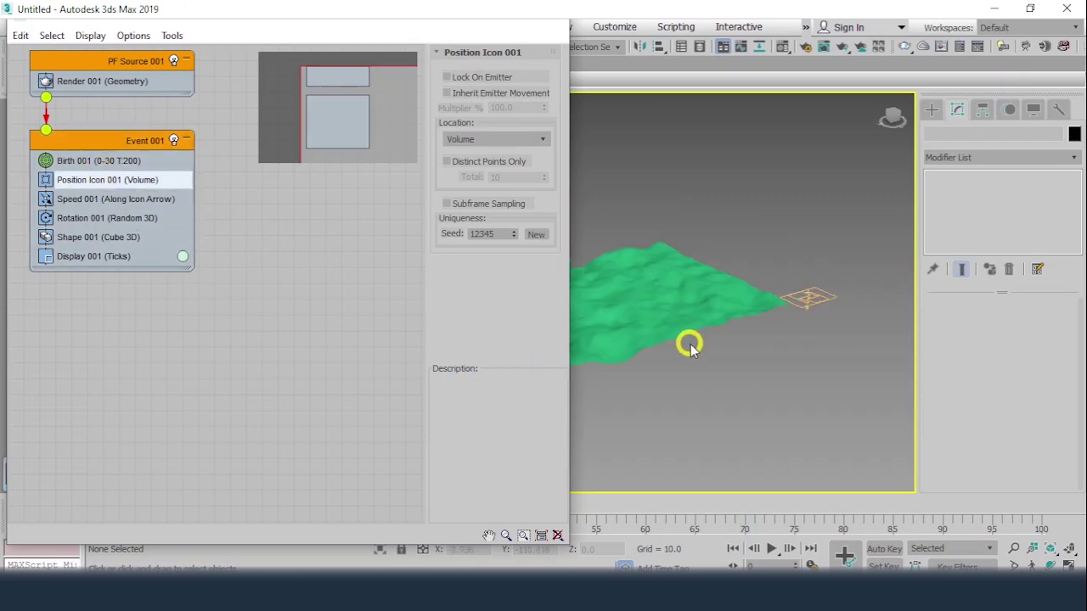
middle_click_drag(689, 345, 725, 337)
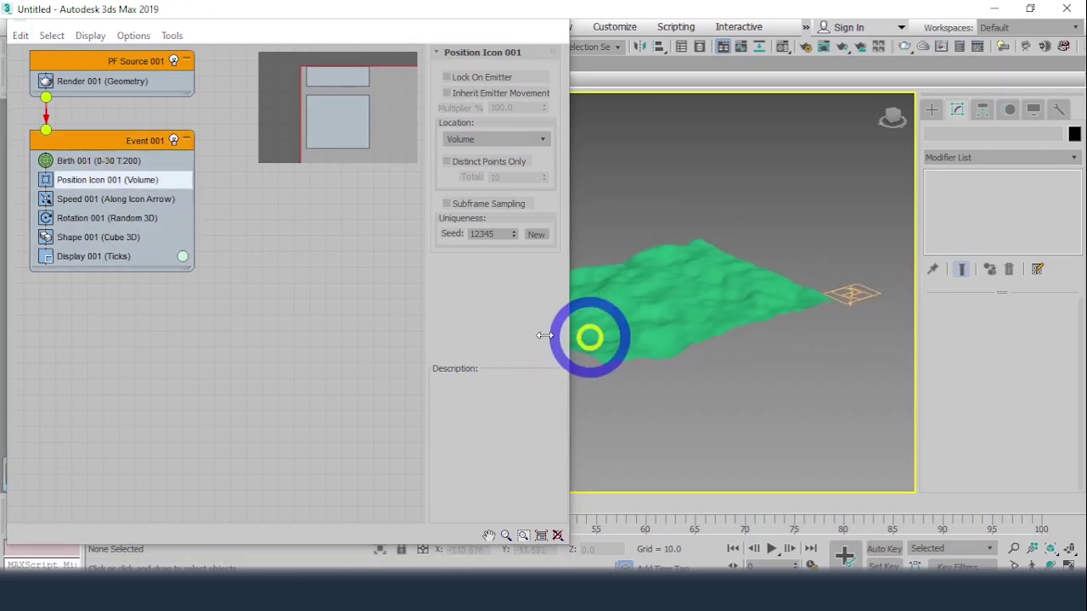
Replace Position Icon in Event 001 with Position Object 001 and delete the empty Event 002
right_click(257, 236)
mouse_move(318, 283)
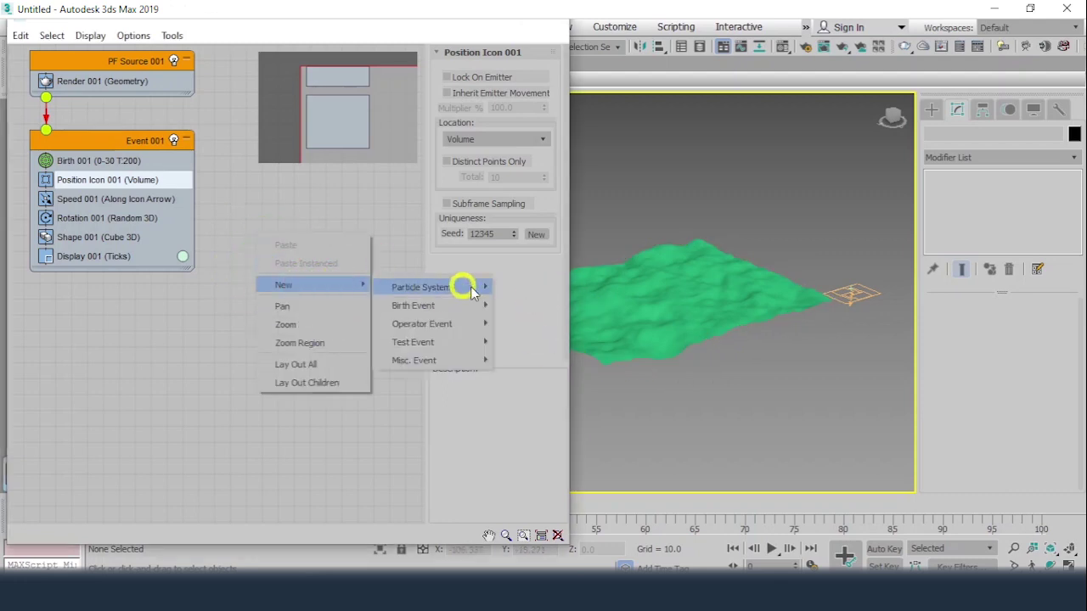
left_click(431, 325)
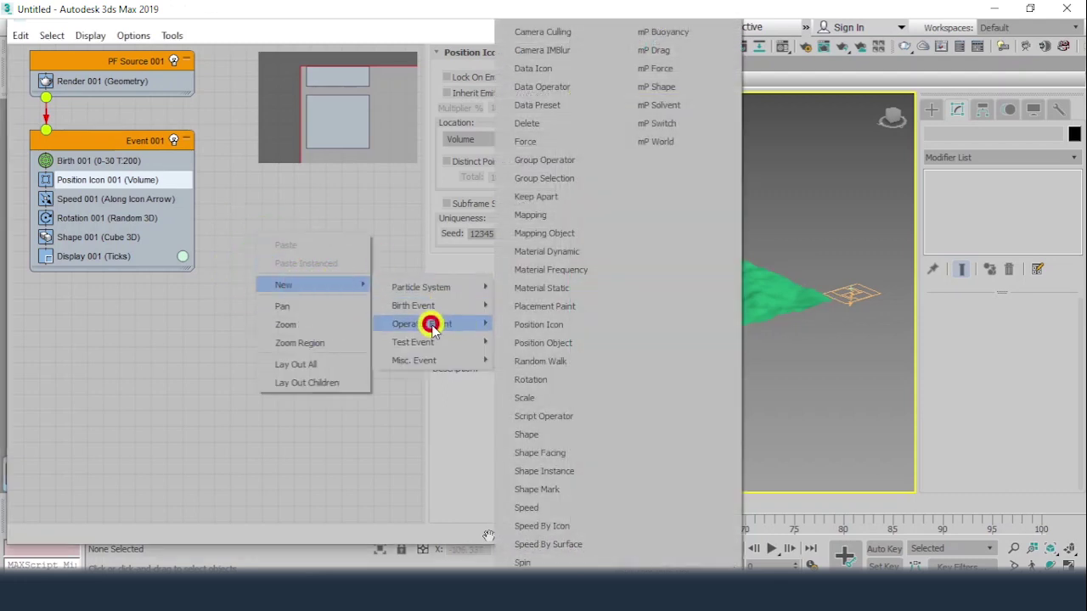
left_click(553, 343)
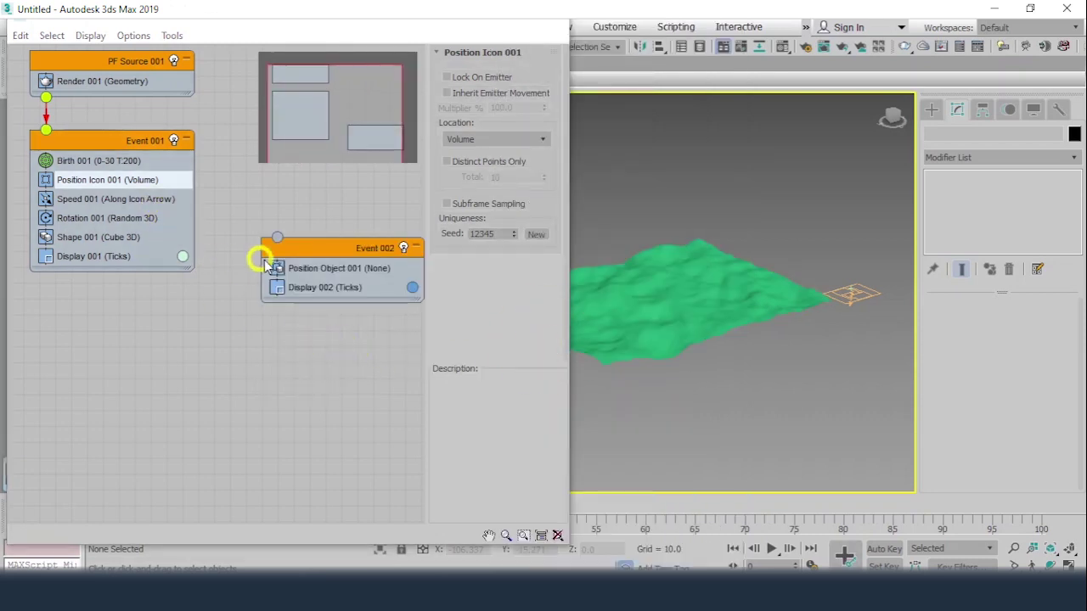
left_click_drag(301, 269, 106, 184)
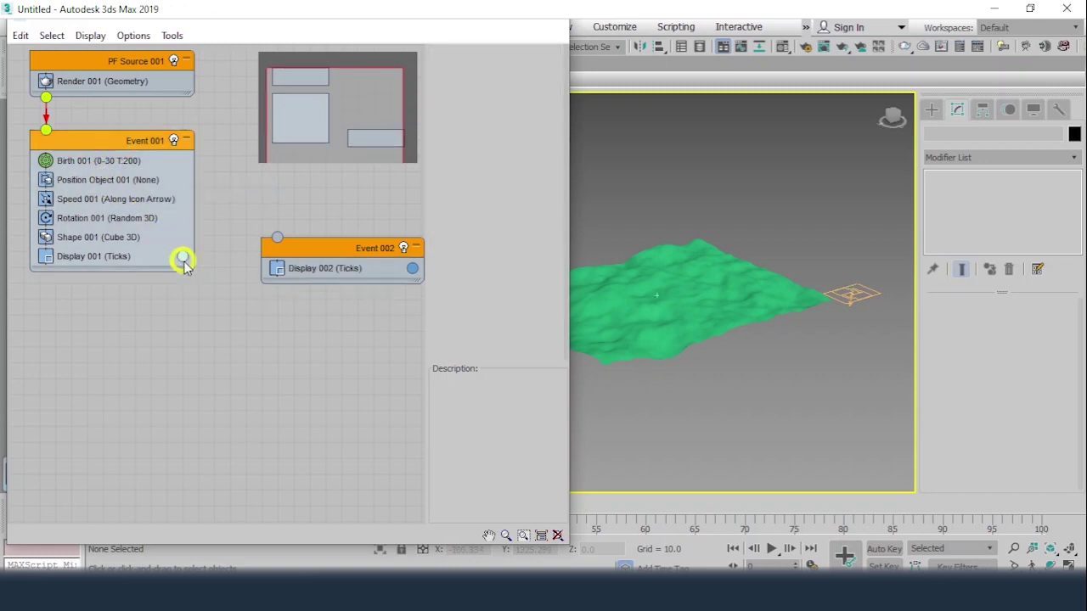
left_click(357, 248)
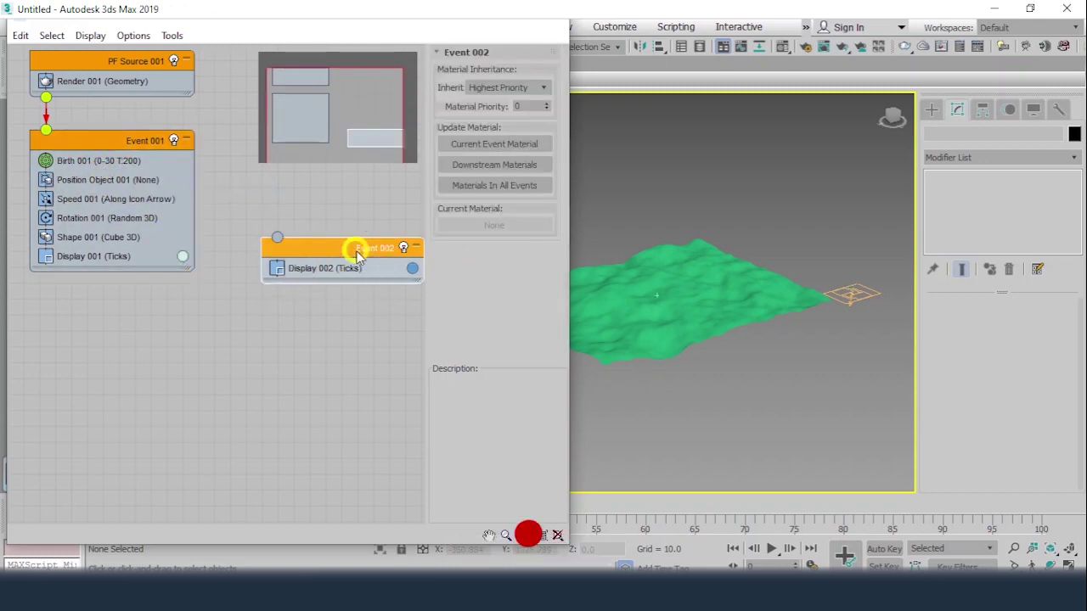
key("Delete")
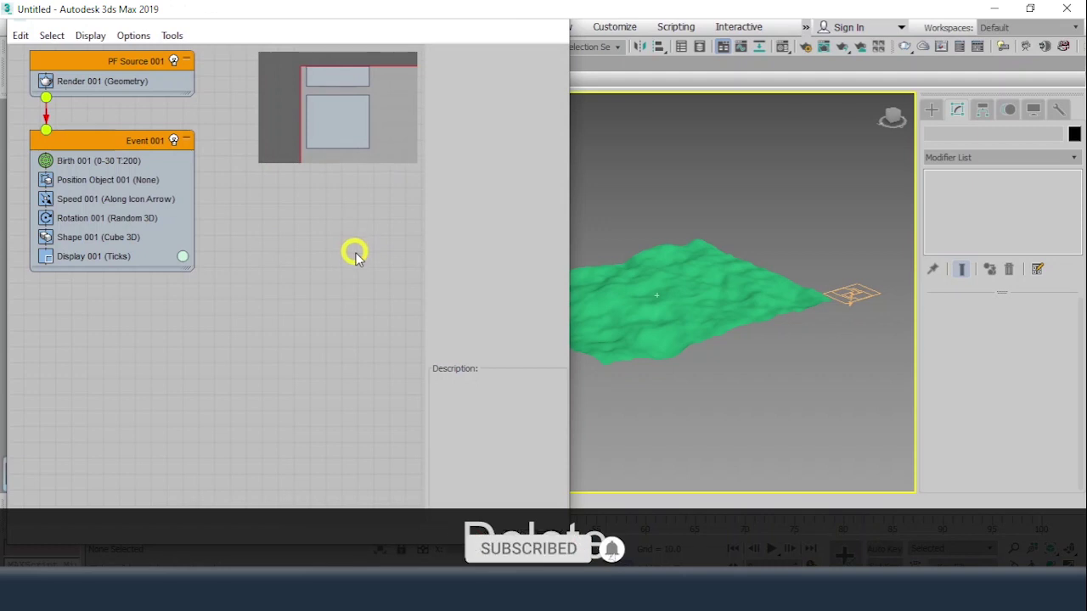
left_click(89, 182)
Pick Plane001 as Position Object 001's emitter, test playback, and set Speed 001 to 0
right_click(89, 183)
mouse_move(155, 192)
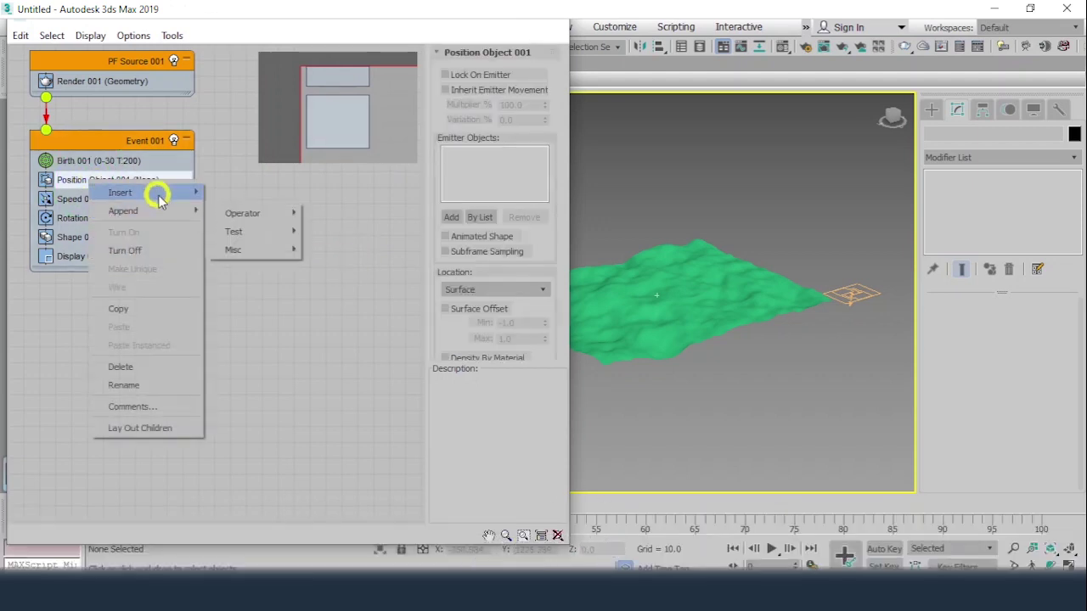
left_click(255, 194)
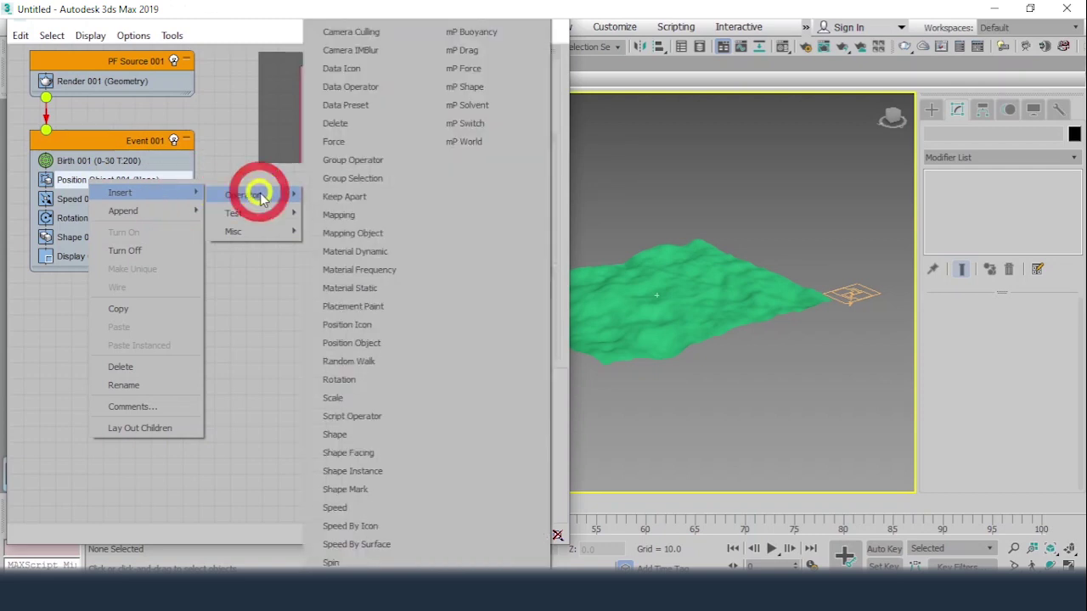
left_click(195, 23)
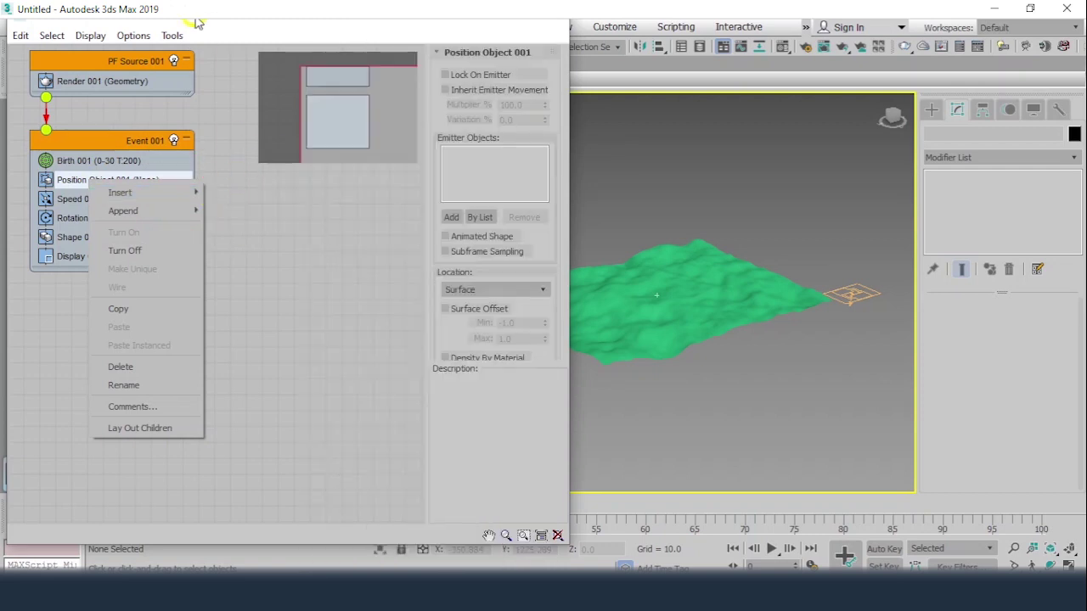
left_click(450, 217)
left_click(701, 321)
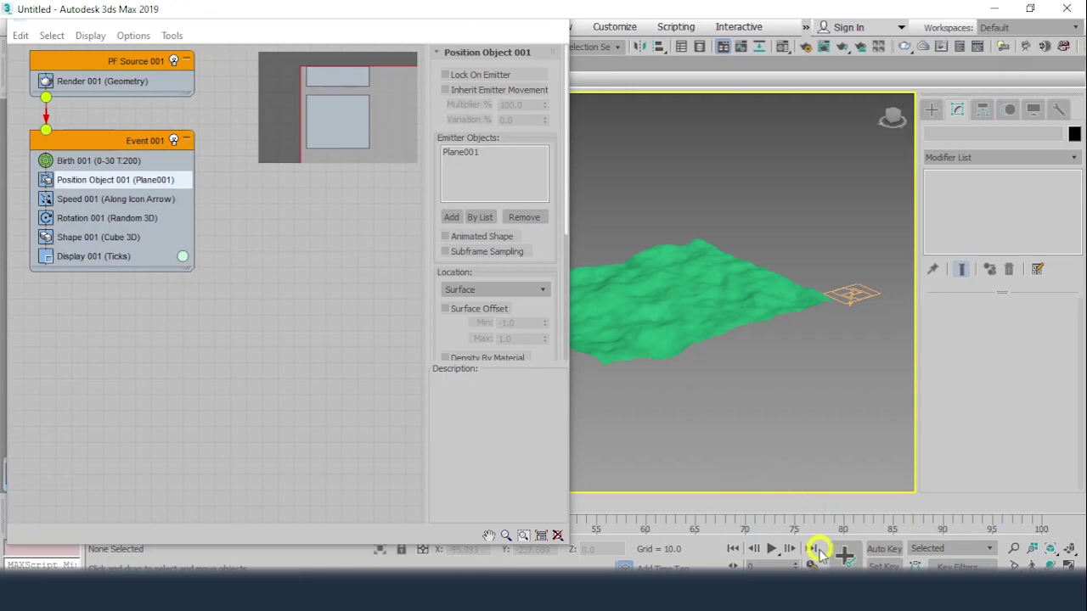
left_click(770, 549)
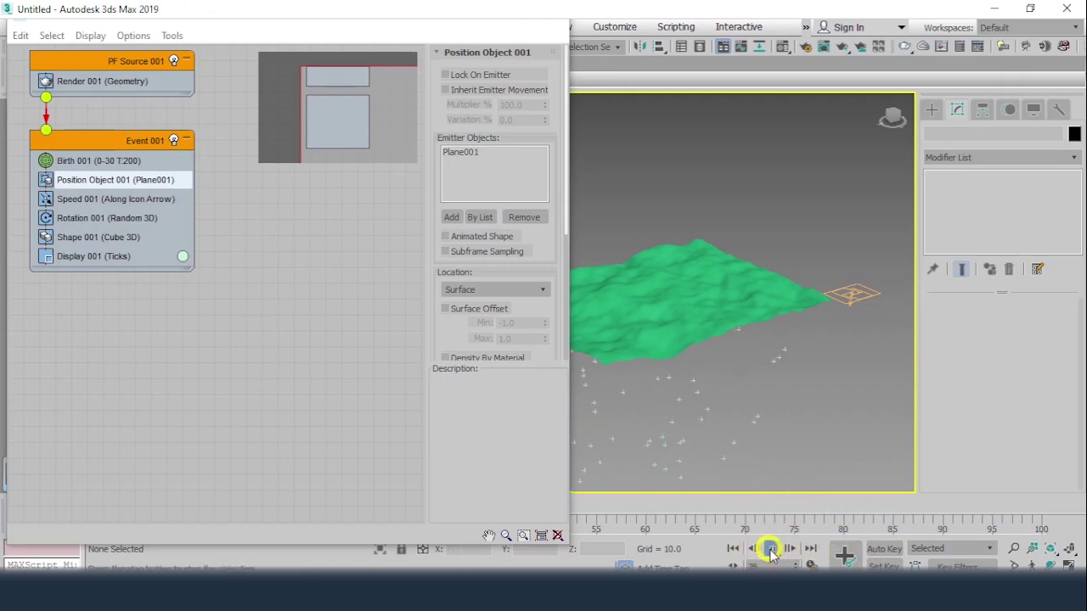
left_click(770, 549)
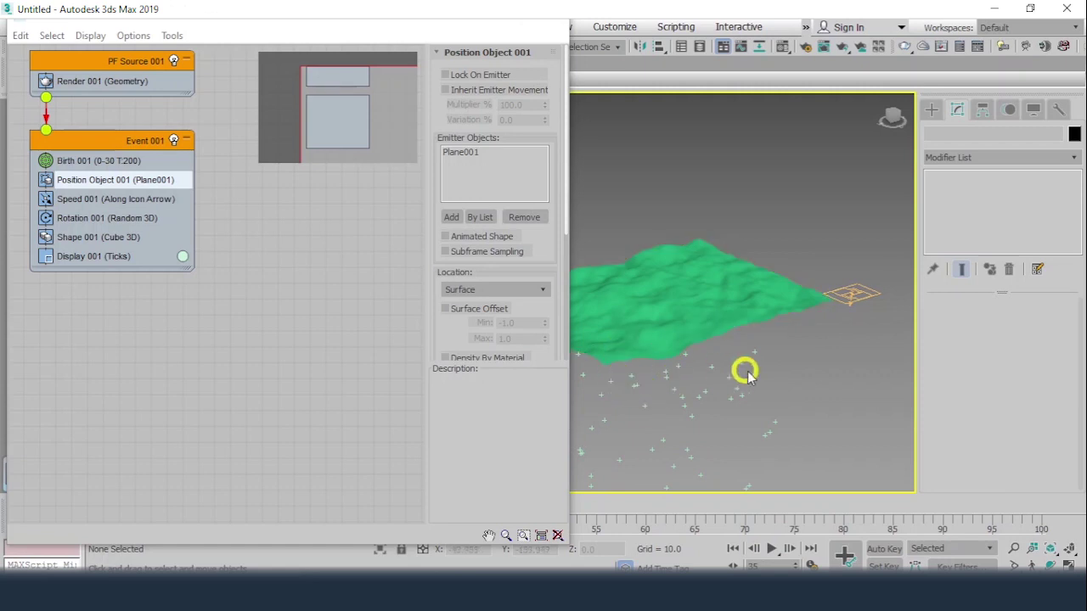
left_click(104, 200)
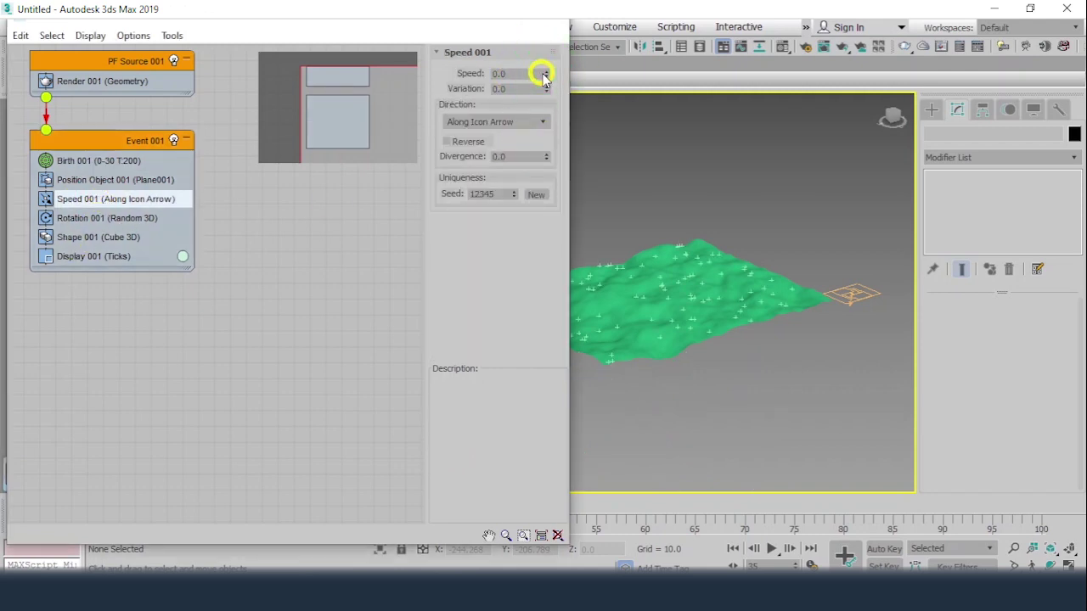
Play and rewind the animation to check the zero-speed particles
left_click(767, 549)
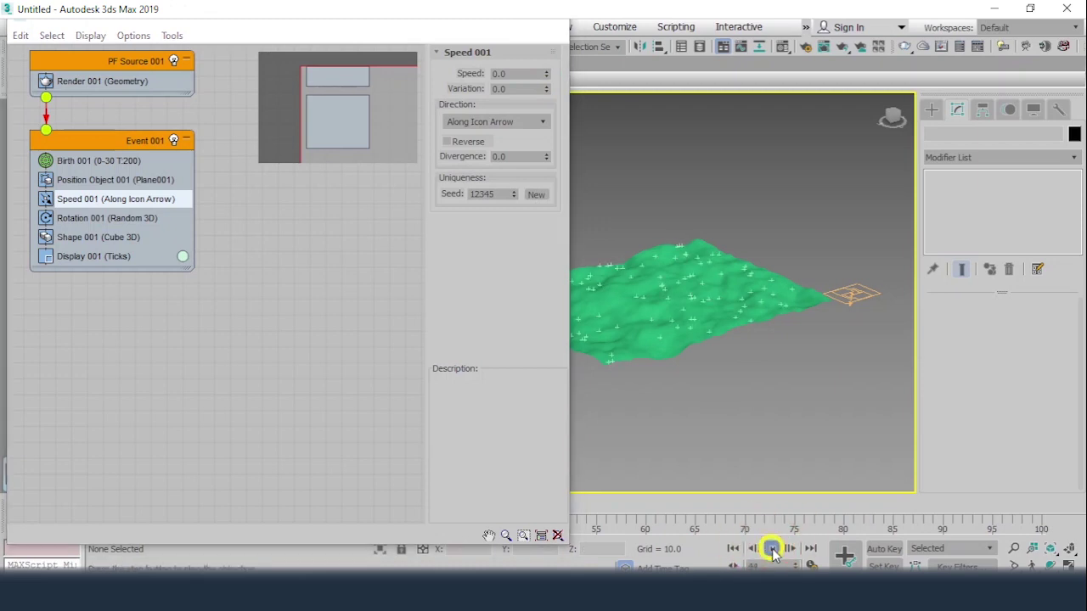
left_click(768, 549)
left_click(734, 550)
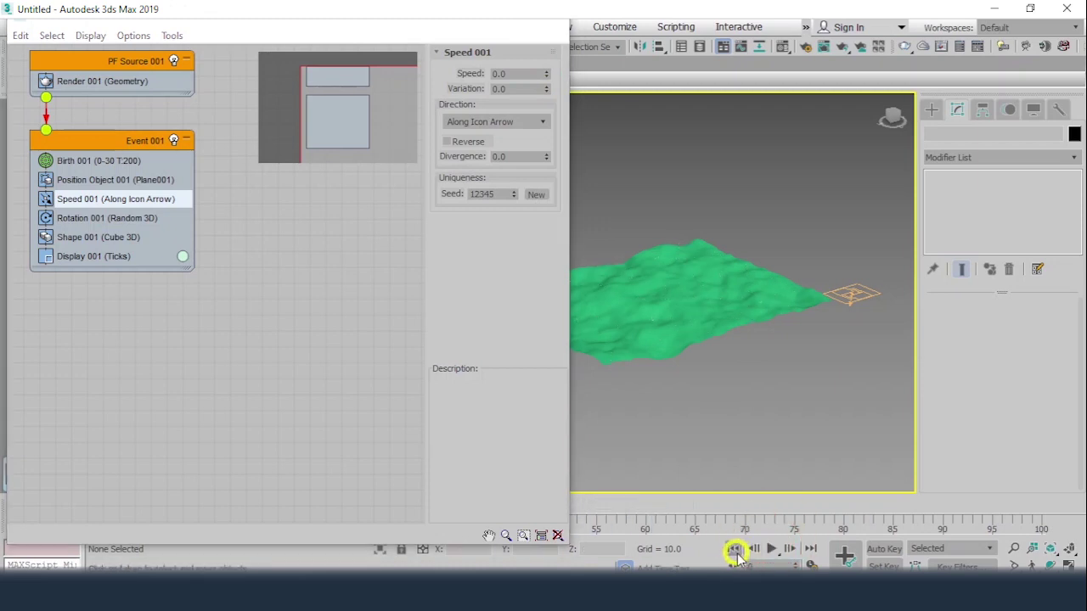
left_click(771, 549)
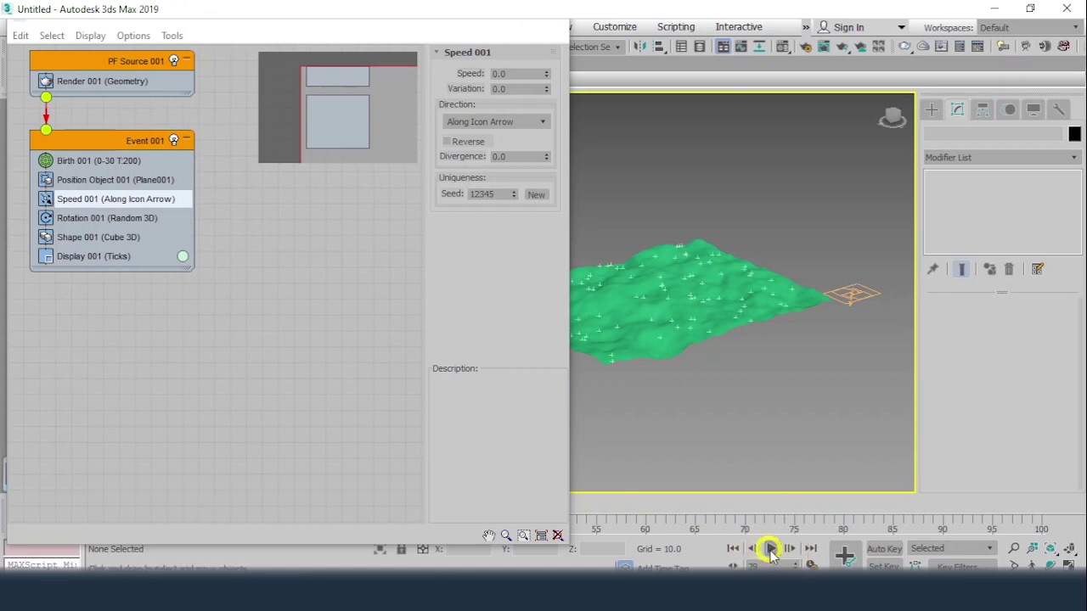
left_click(771, 549)
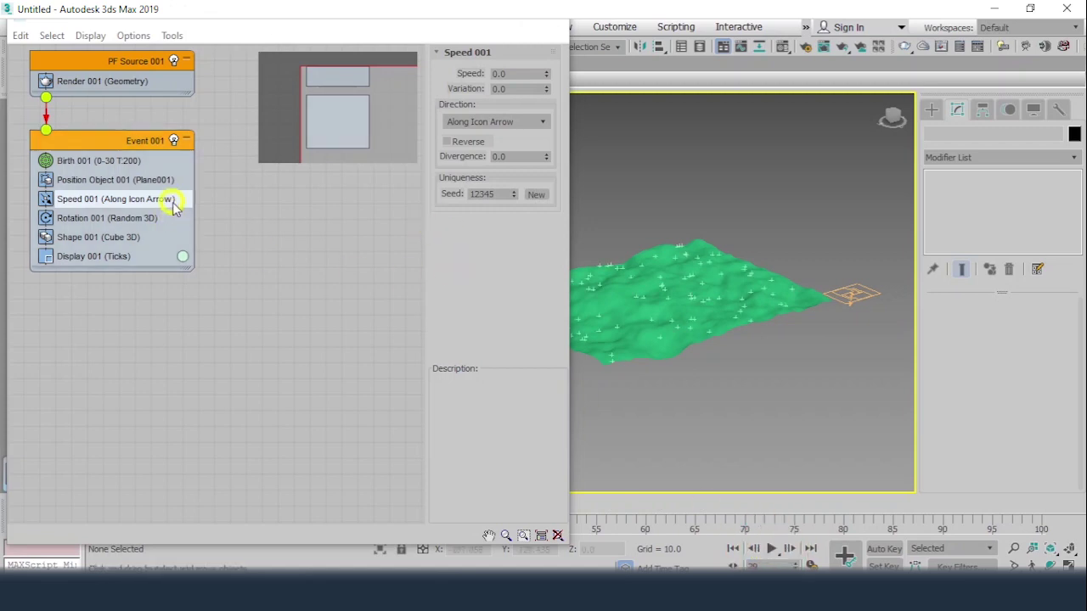
Set Birth 001 to emit all 200 particles at frame 0 and verify with playback
left_click(106, 165)
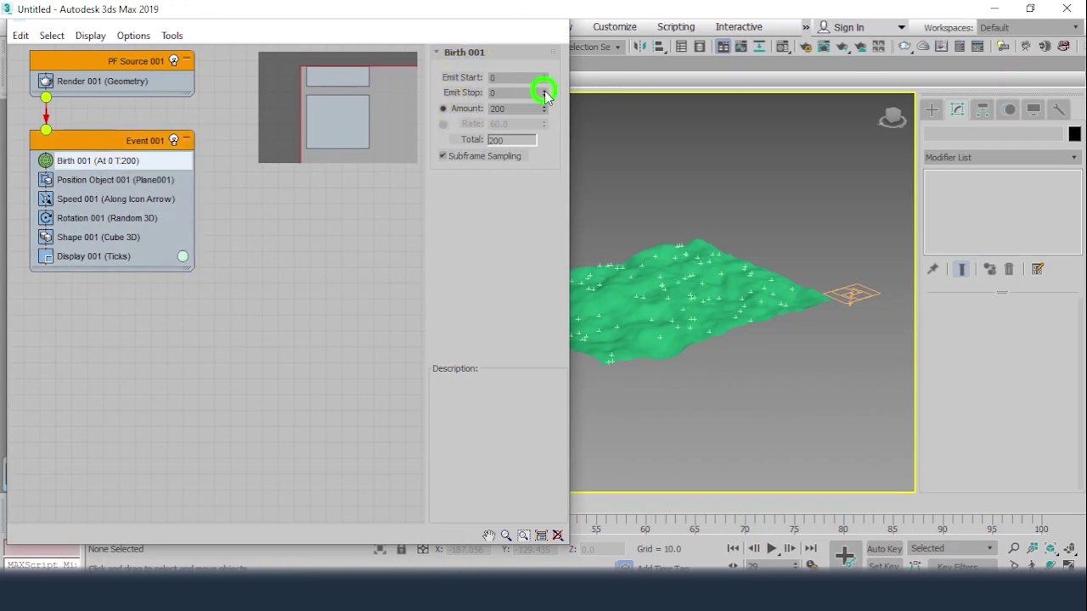
left_click(772, 548)
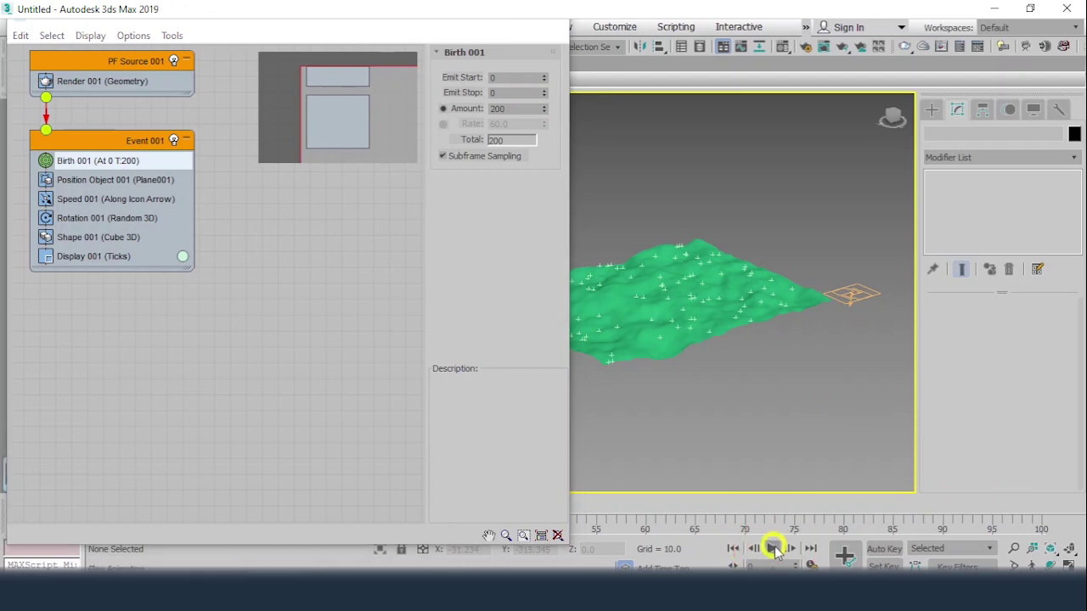
left_click(774, 549)
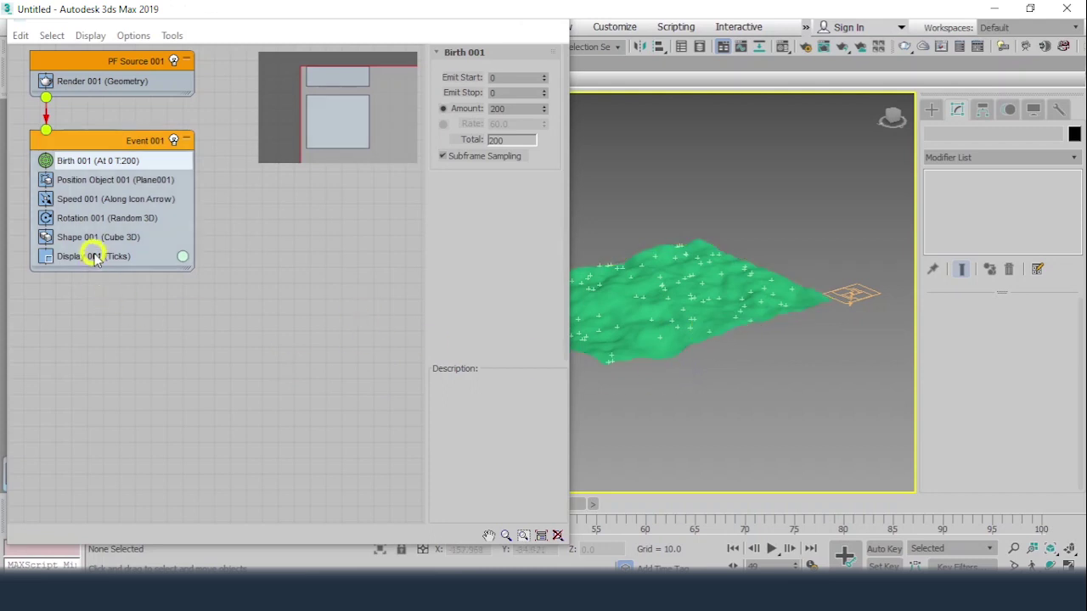
left_click(140, 256)
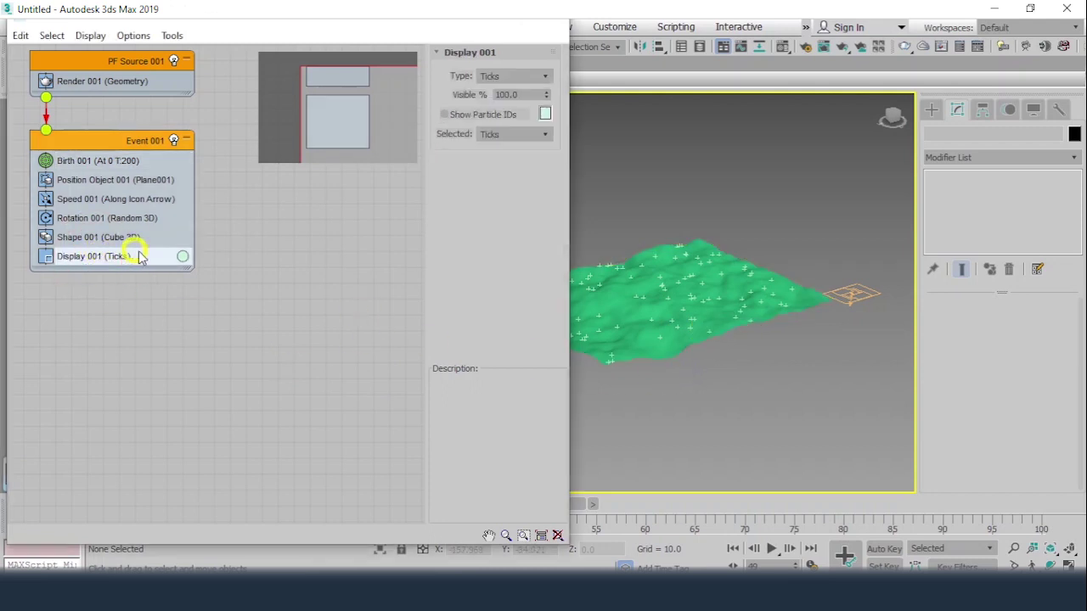
Switch Display 001 type from Ticks to Geometry and scrub to frames 77 and 55
left_click(504, 76)
left_click(504, 76)
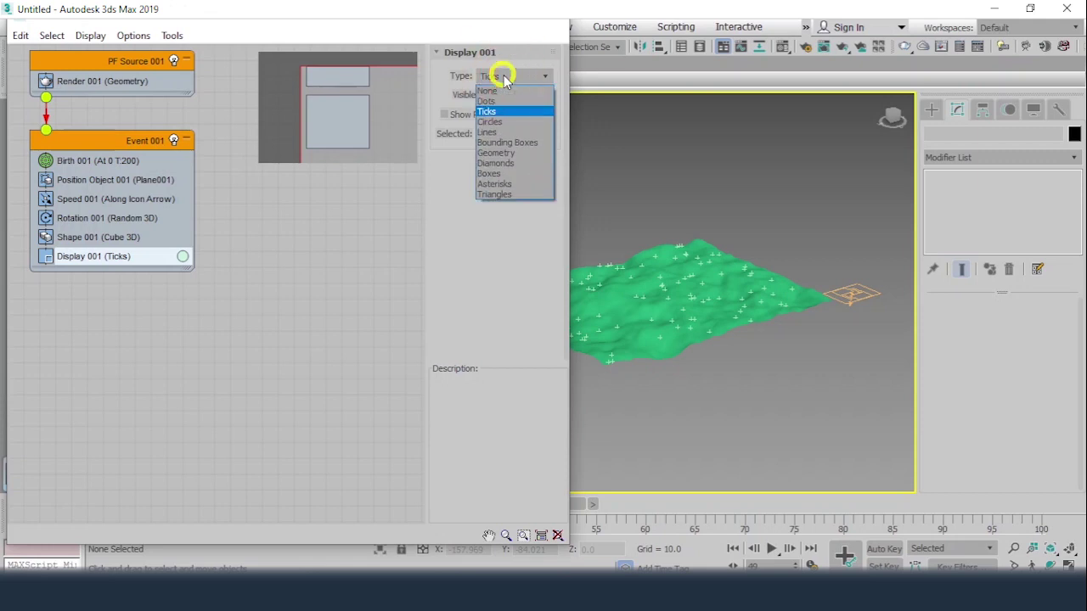
left_click(507, 158)
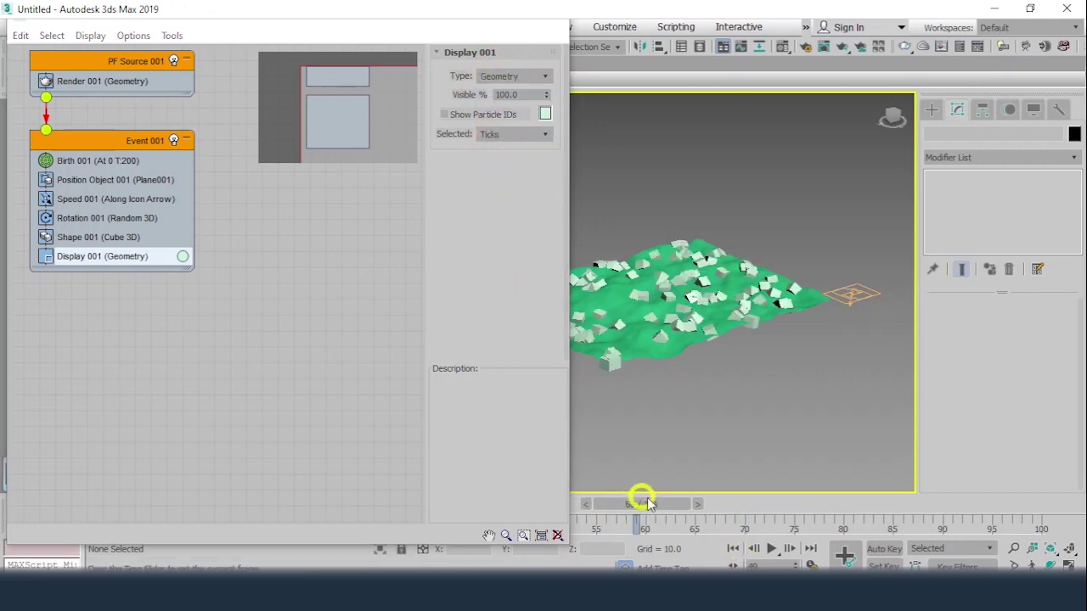
left_click_drag(647, 504, 805, 502)
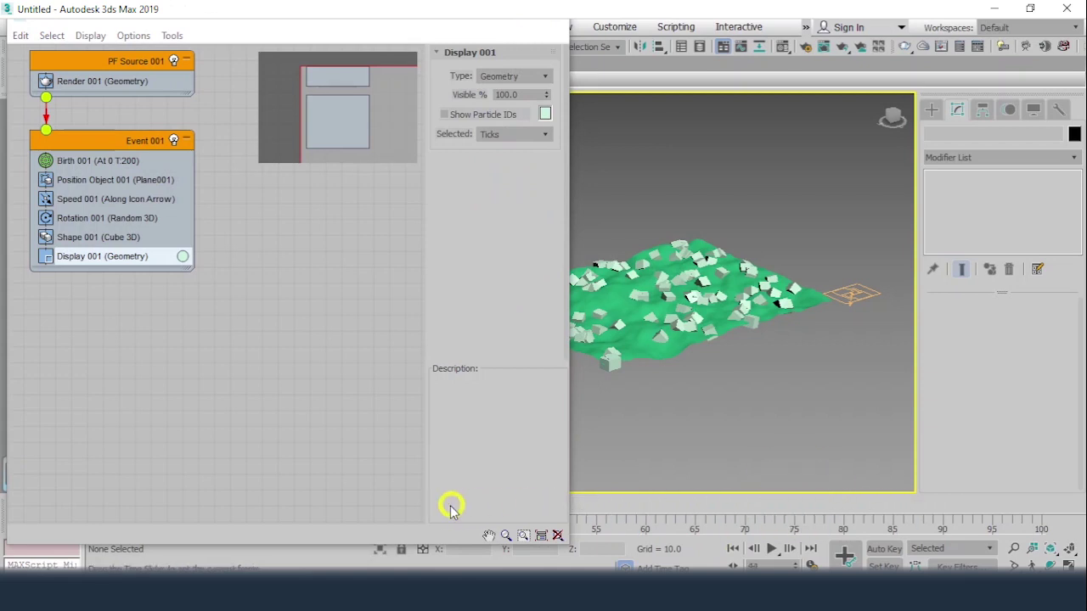
left_click(585, 506)
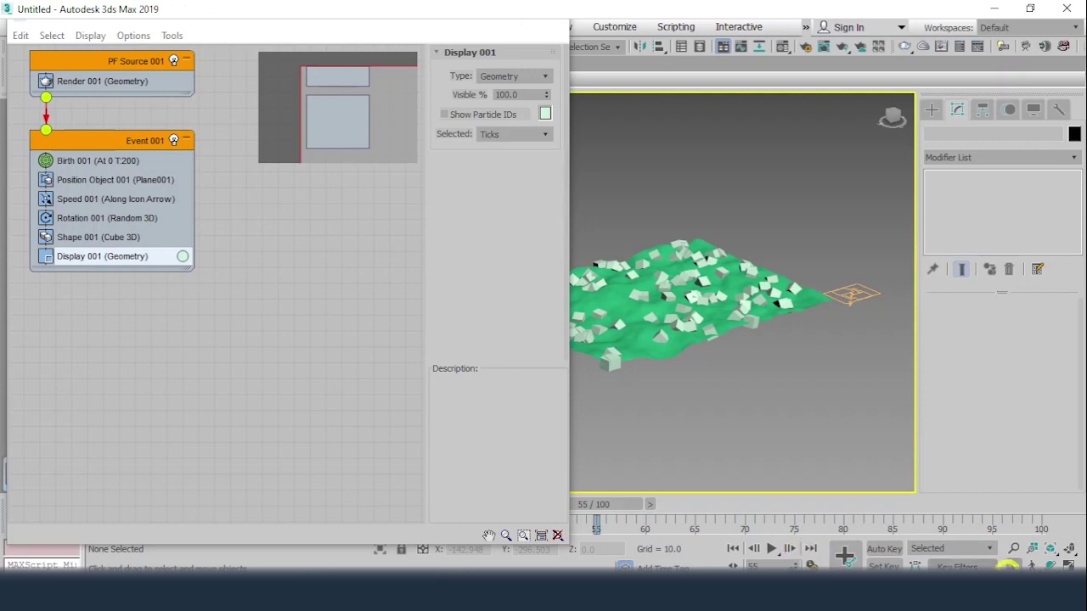
Draw an upright Plane002 of about 26.8 by 19.6 beside the terrain in a side view
key("f")
left_click(931, 110)
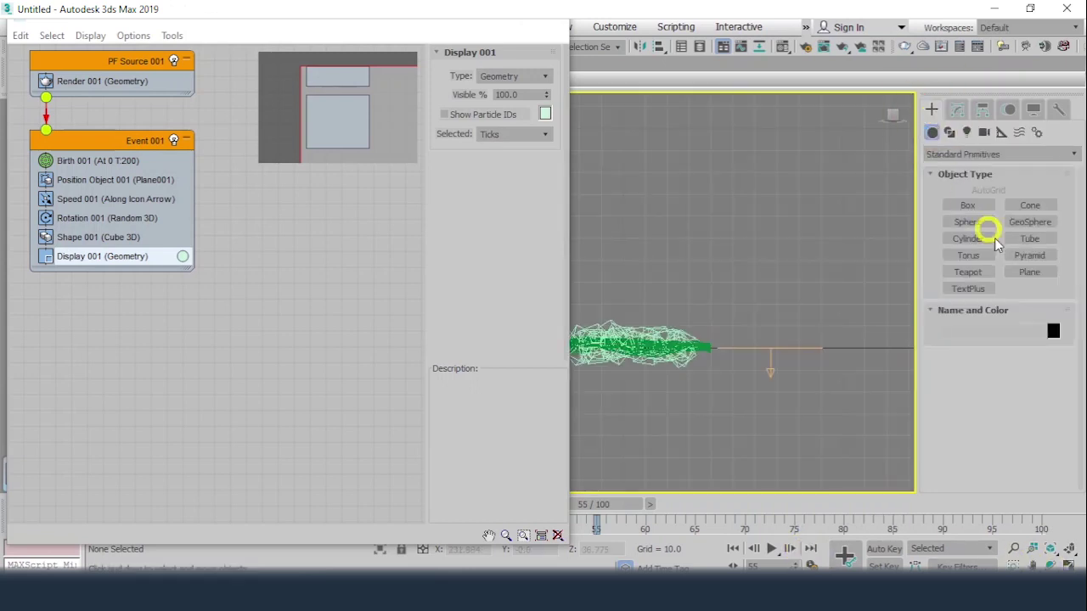
left_click(1026, 272)
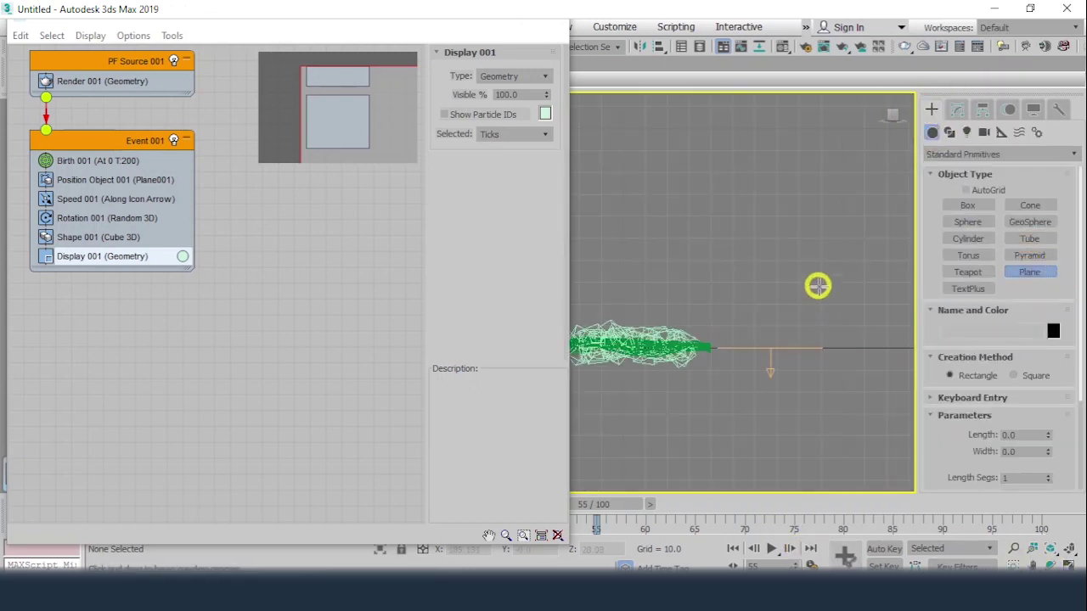
left_click_drag(818, 285, 859, 341)
right_click(801, 343)
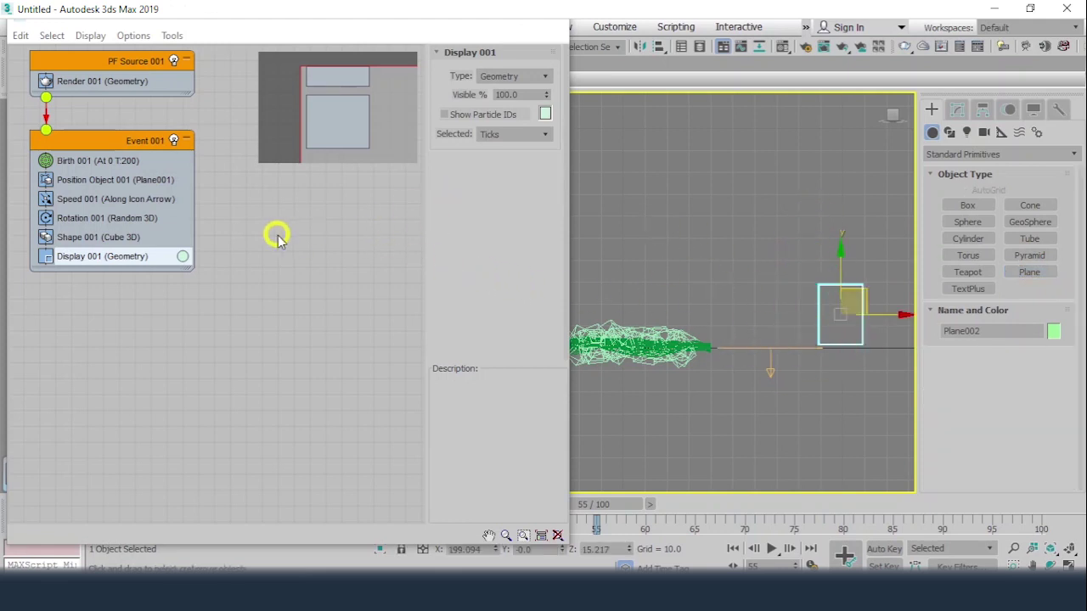
key("alt+w")
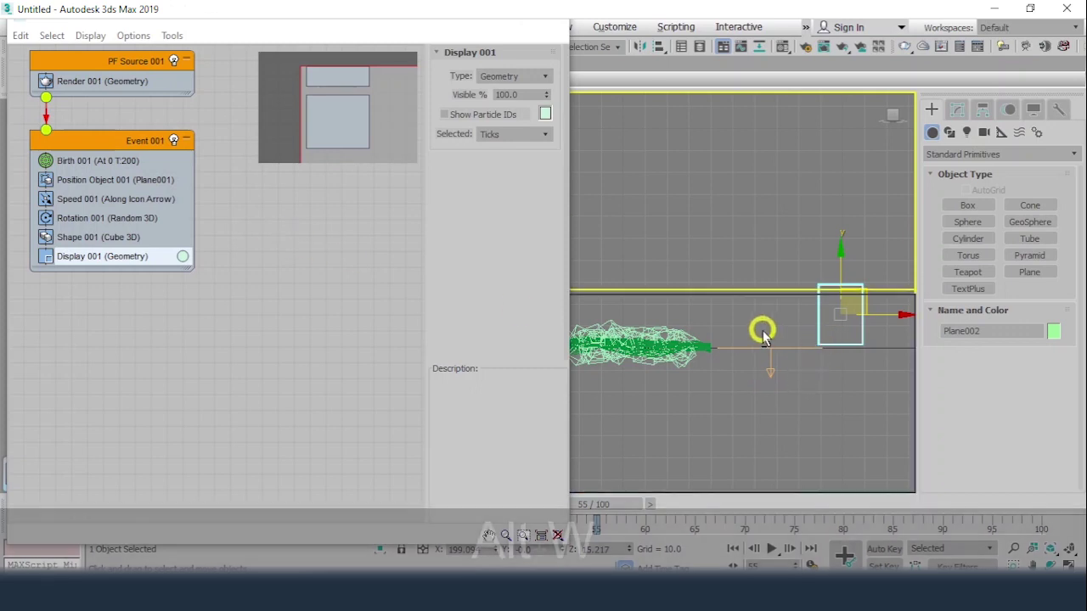
key("alt+w")
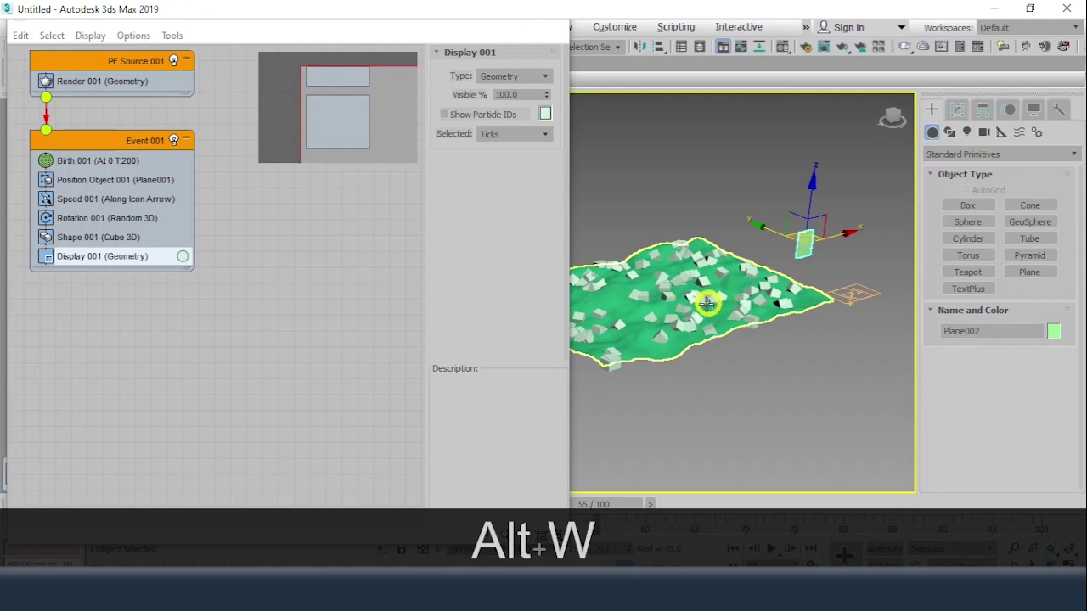
Create a Shape Instance operator and drop it onto Shape 001 in Event 001, replacing the cube
right_click(281, 236)
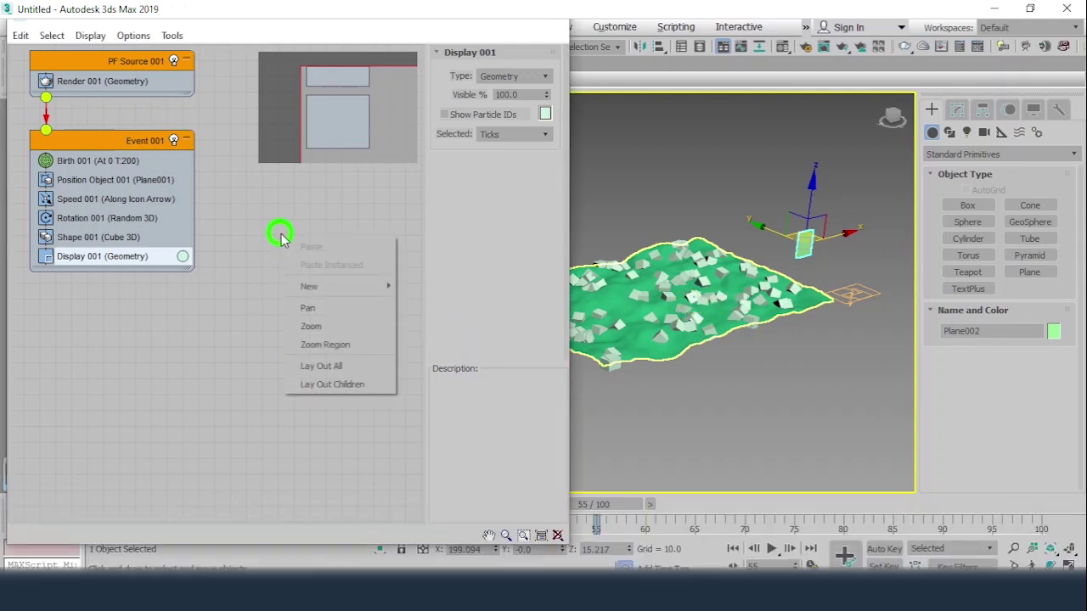
mouse_move(383, 295)
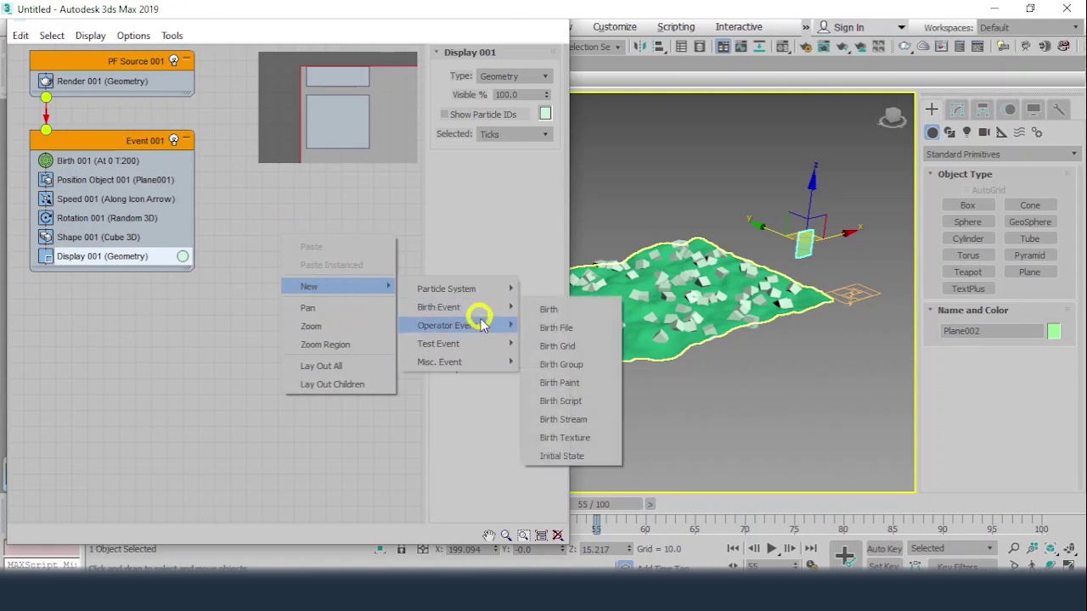
mouse_move(480, 335)
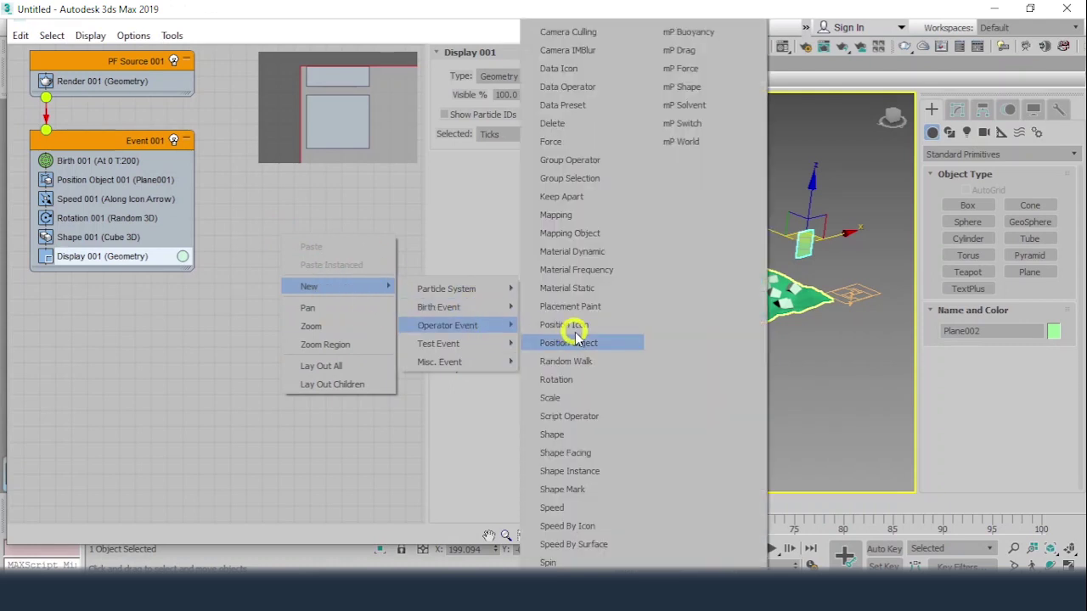
left_click(577, 471)
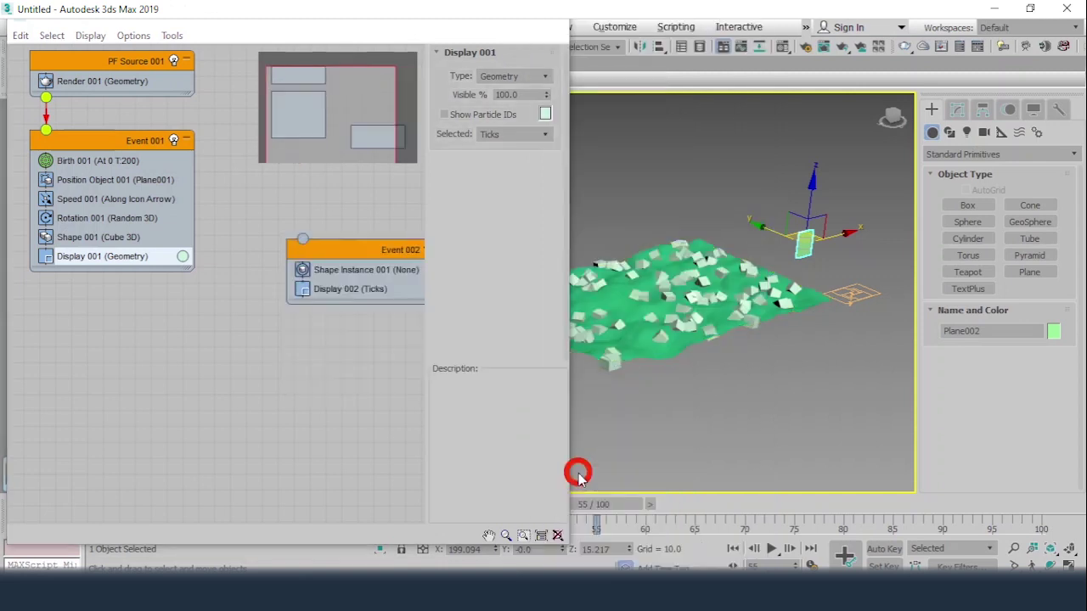
left_click(351, 271)
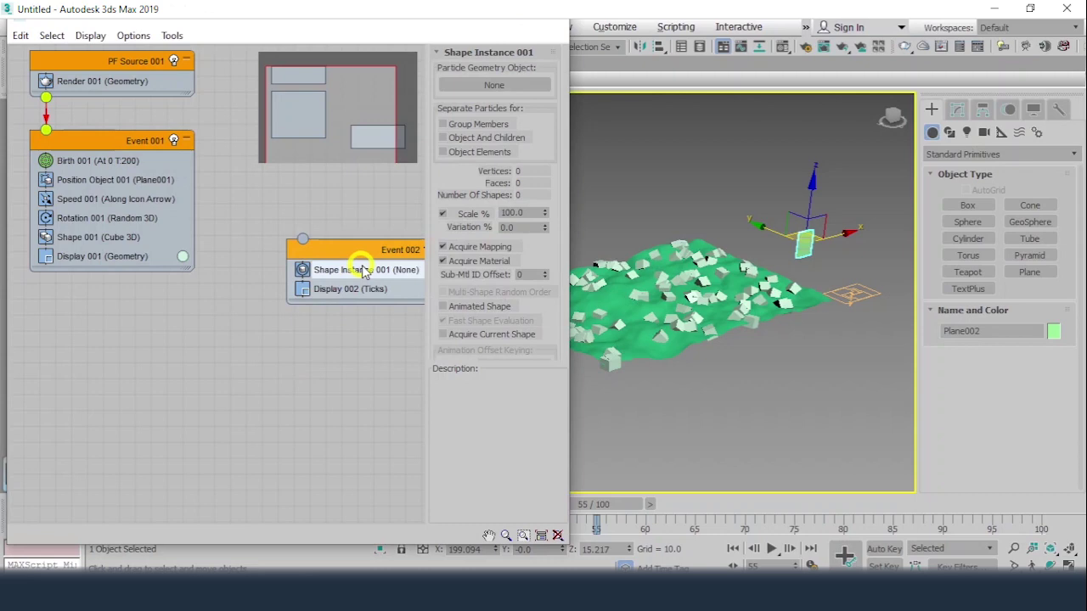
left_click_drag(332, 272, 128, 243)
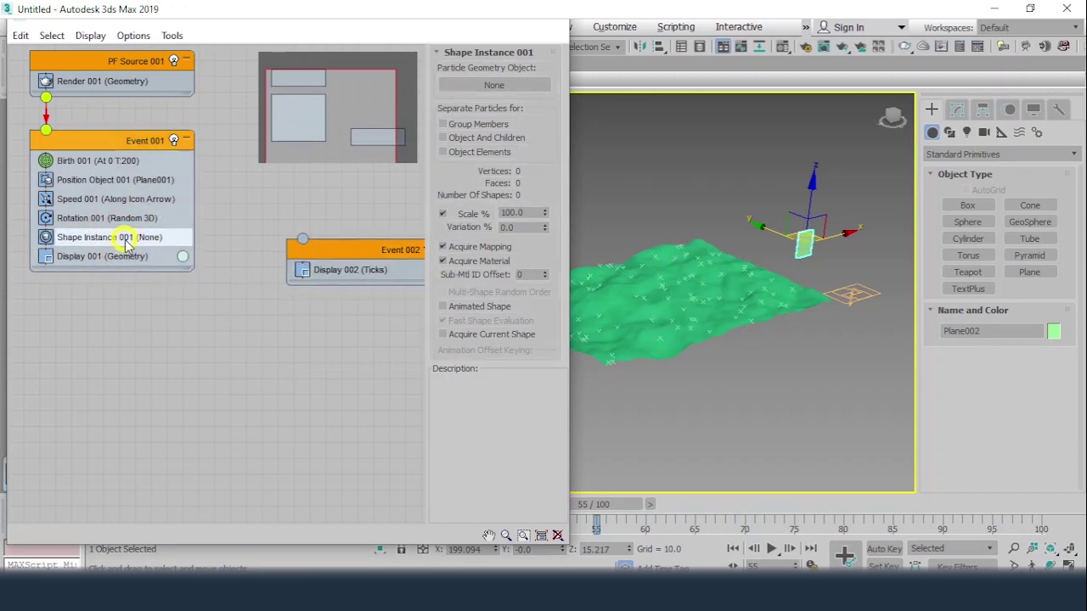
Delete the leftover Event 002 and show the Shape Instance settings
left_click(353, 254)
key("Delete")
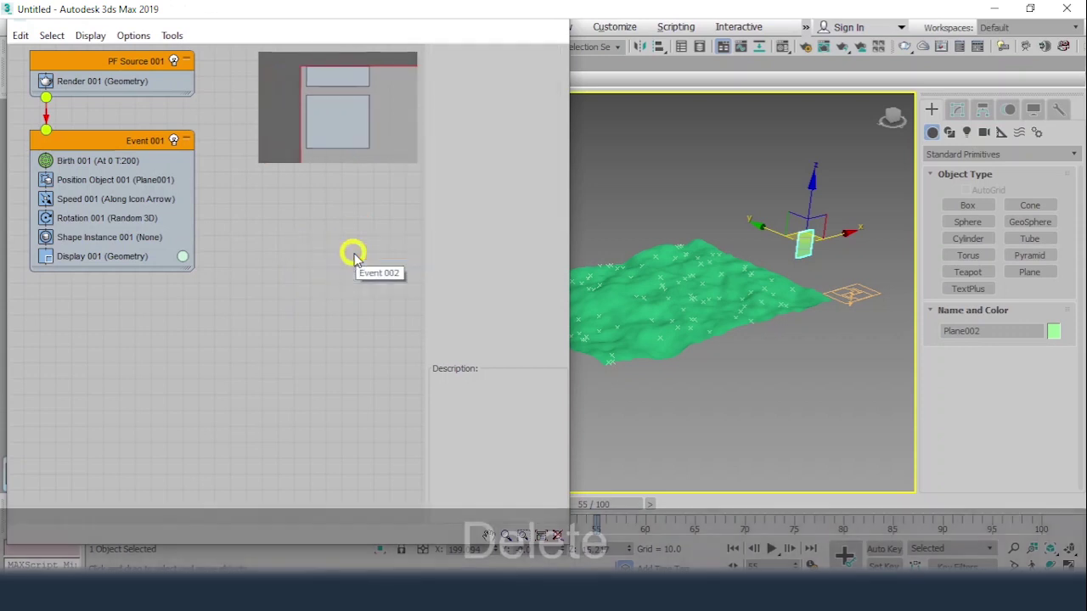
left_click(98, 237)
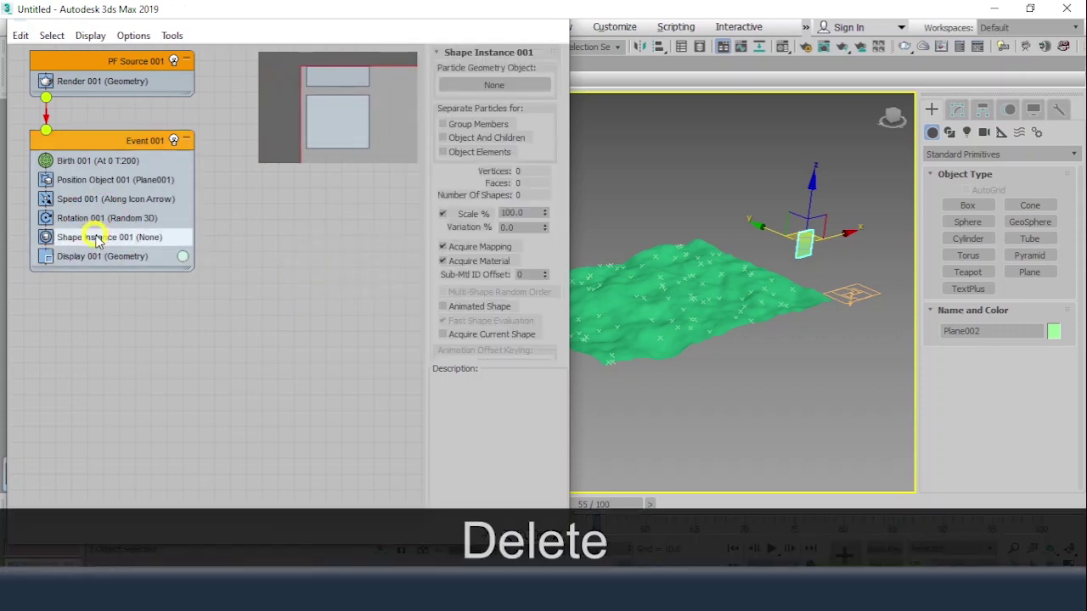
Pick Plane002 as Shape Instance's particle geometry and orbit to view the plane cards
left_click(503, 85)
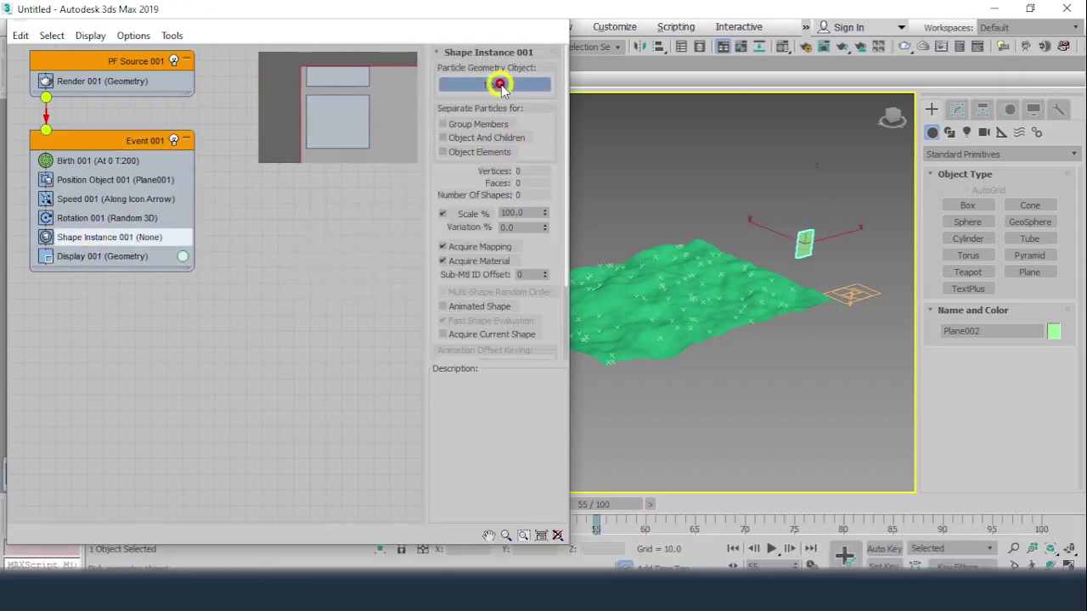
left_click(806, 242)
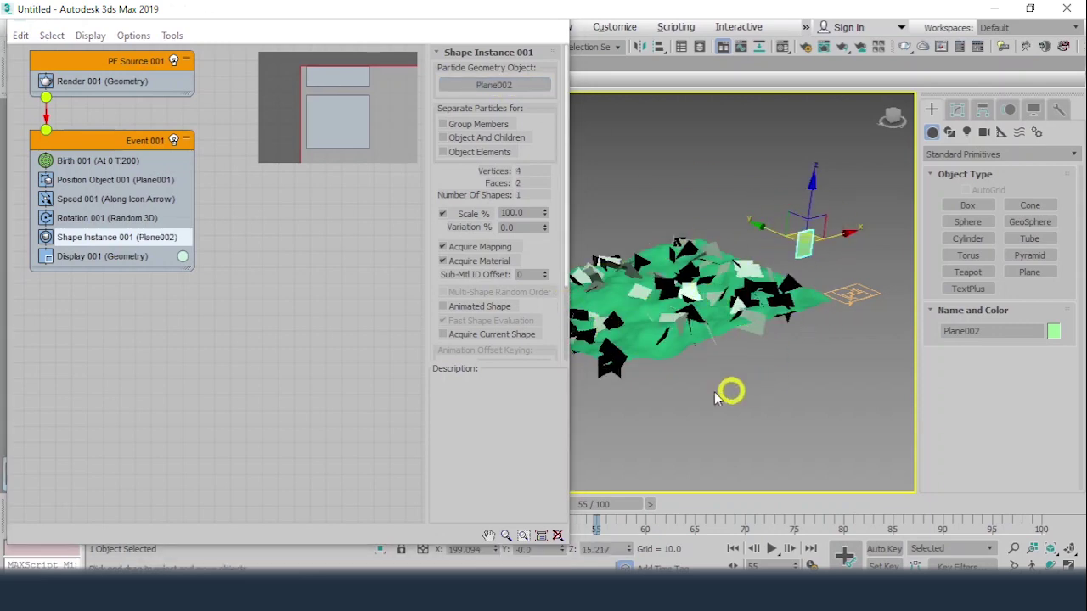
middle_click_drag(794, 310, 755, 273, "alt")
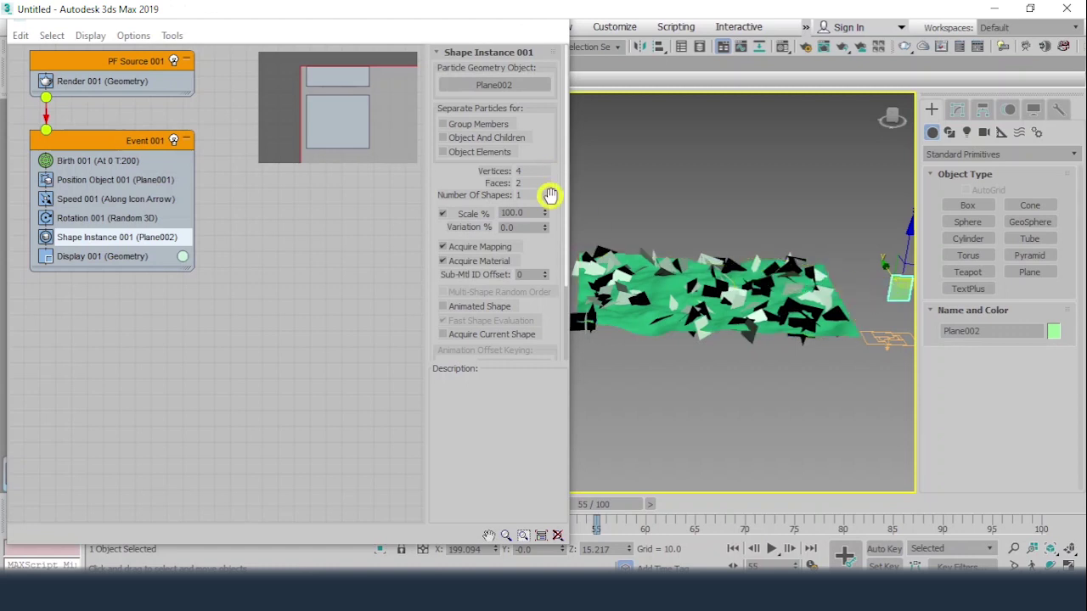
Compare World Space, Speed Space and Random Horizontal rotation, settling on Random 3D
left_click(91, 218)
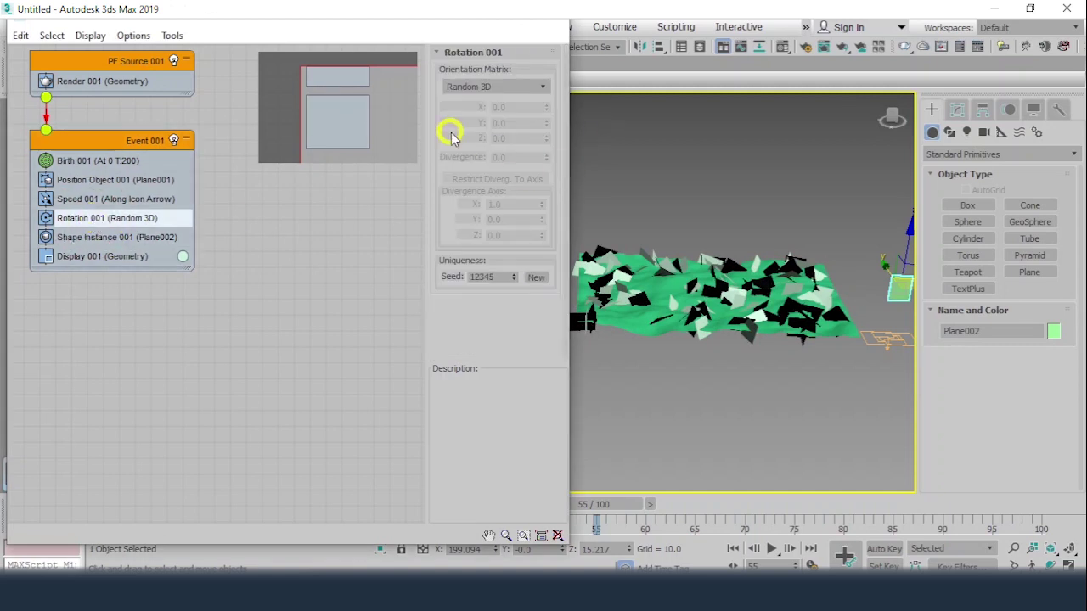
left_click(487, 89)
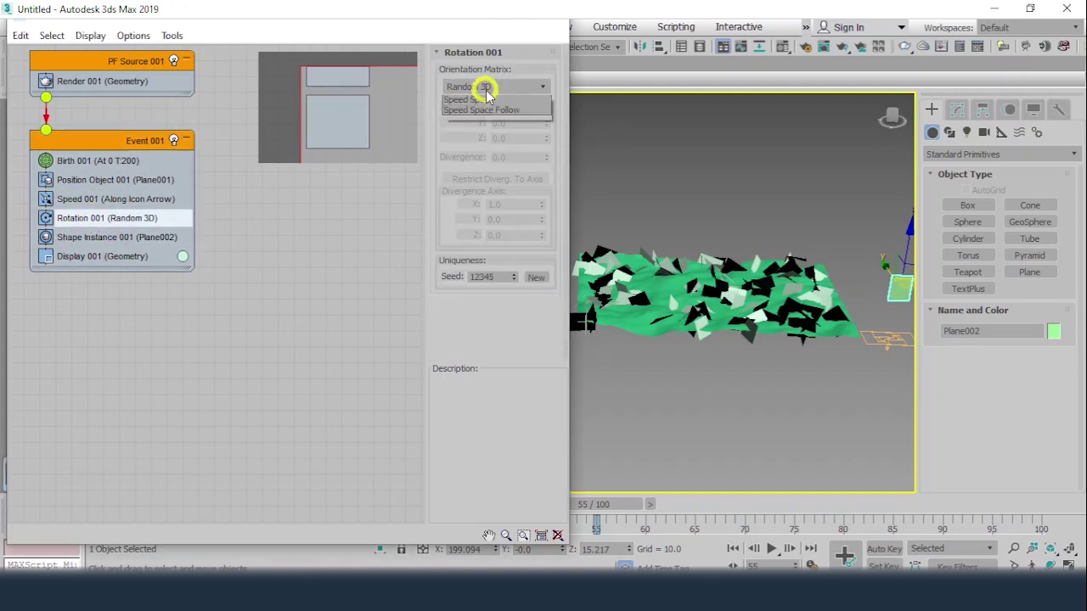
left_click(487, 88)
left_click(487, 88)
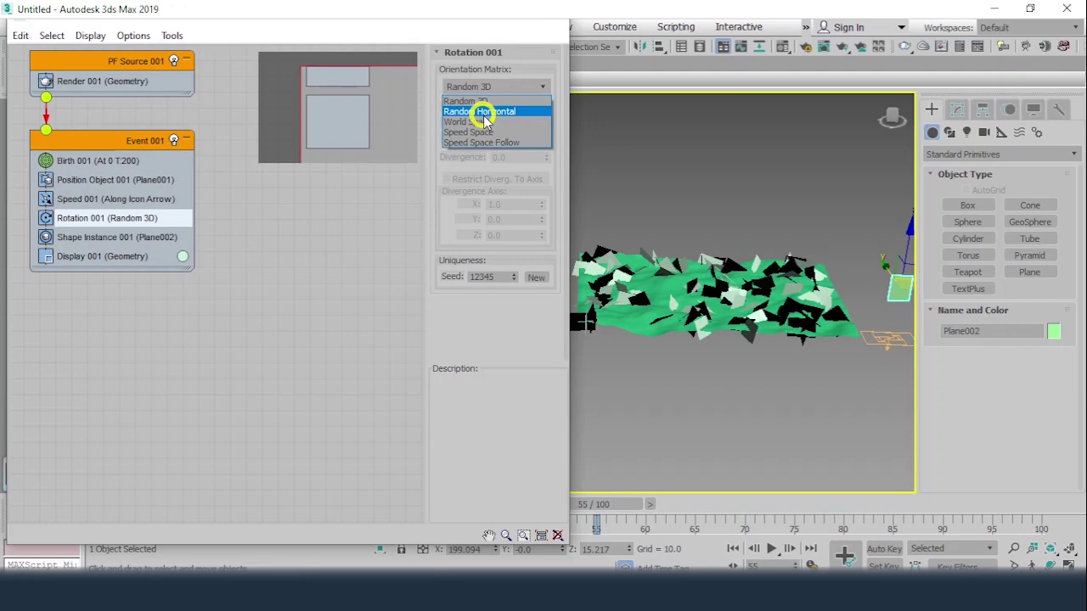
left_click(480, 122)
left_click(480, 88)
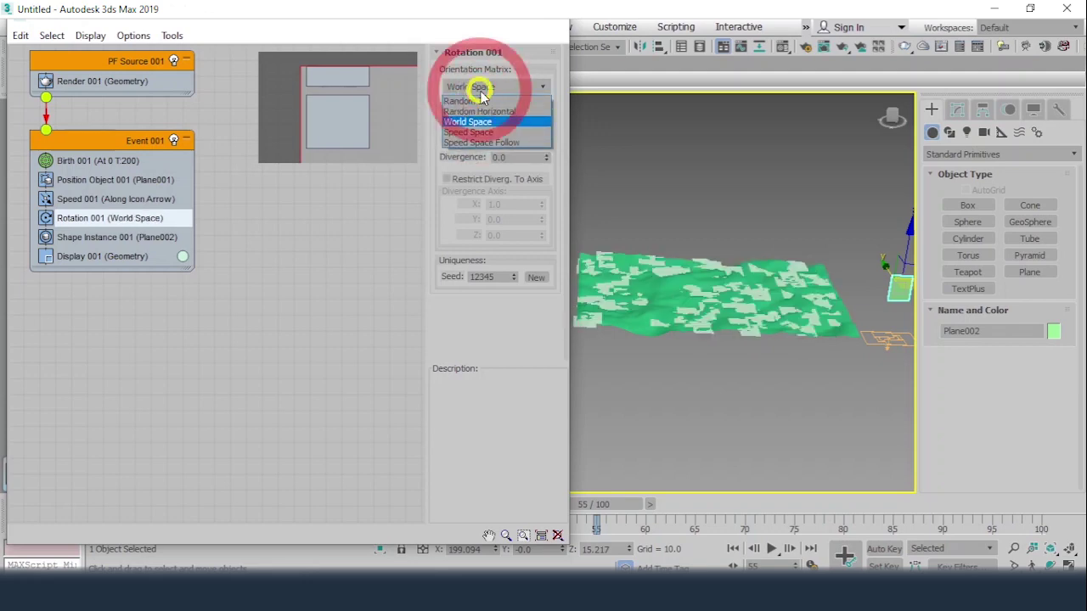
left_click(478, 124)
left_click(479, 88)
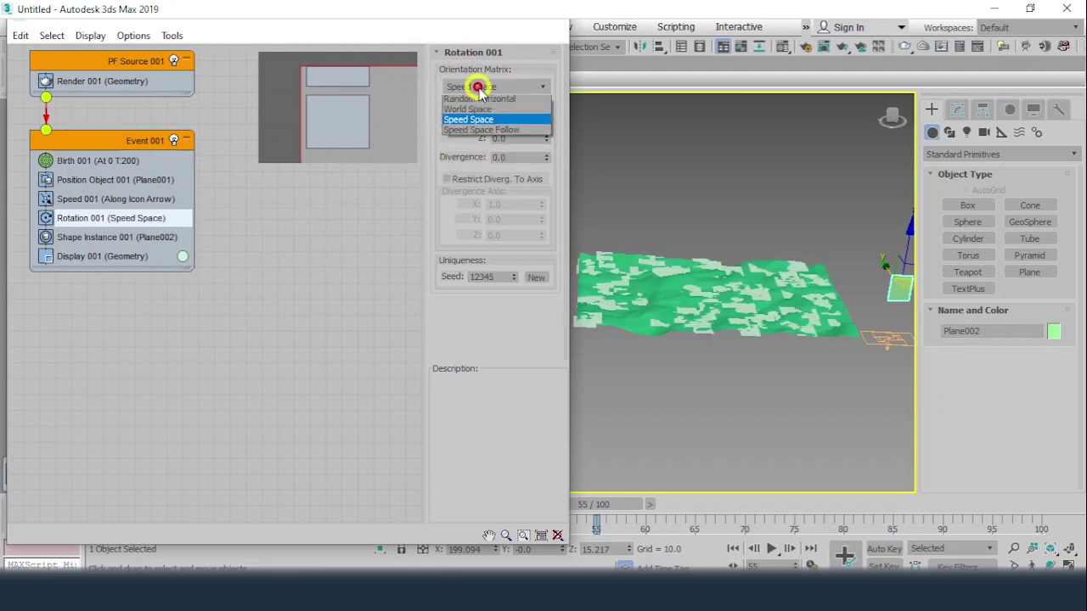
left_click(480, 113)
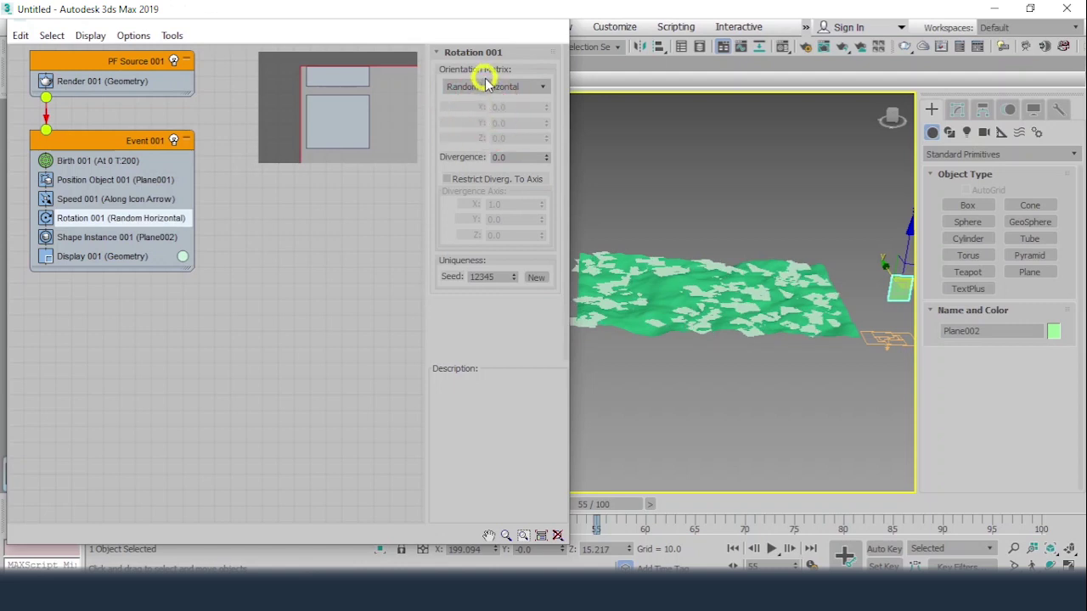
left_click(479, 87)
left_click(473, 102)
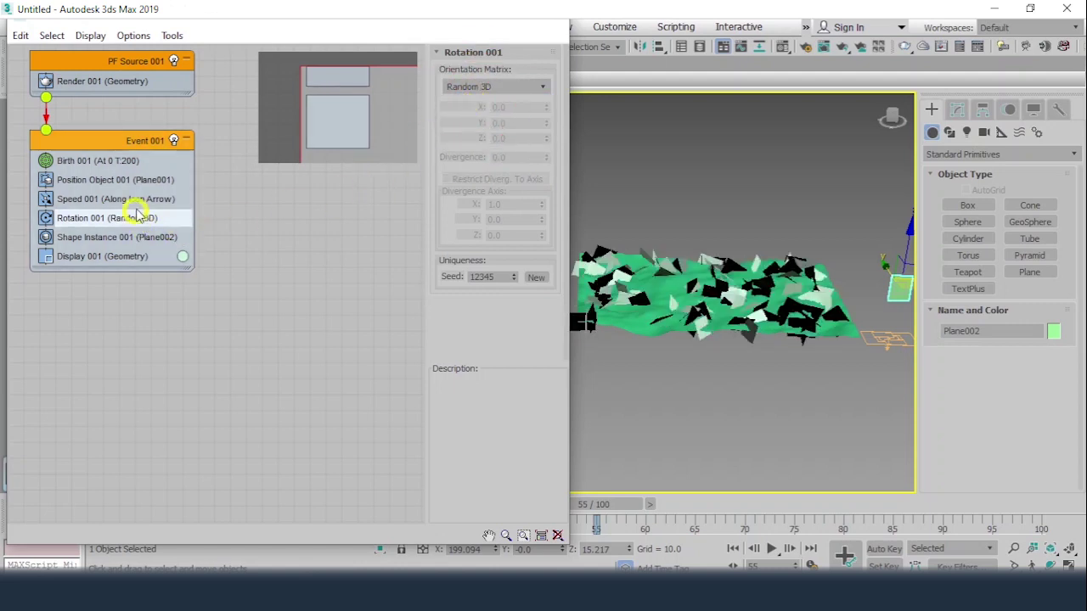
left_click(135, 182)
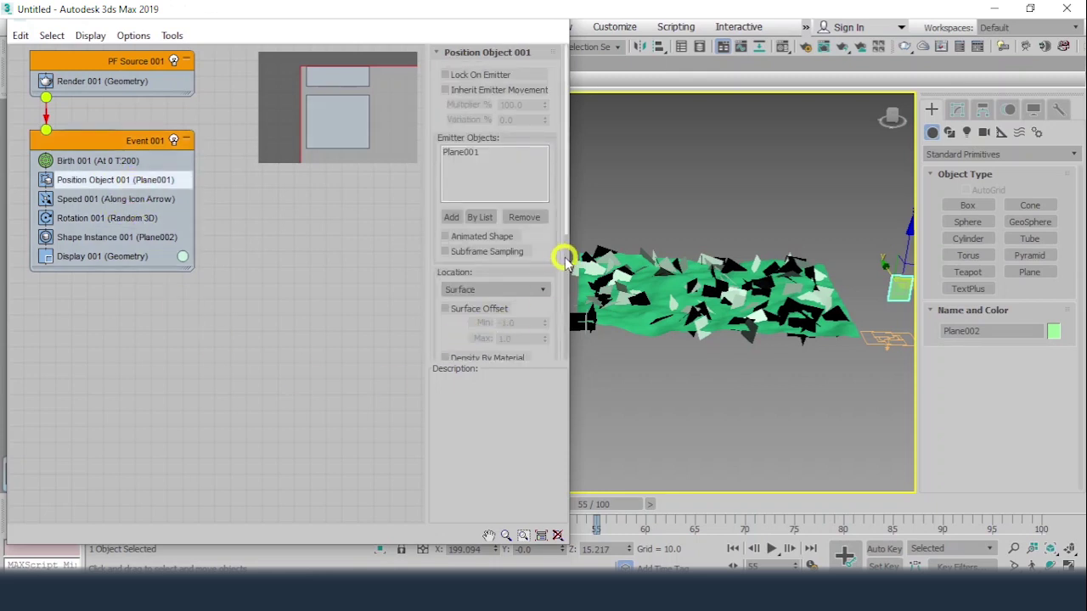
Enable Surface Offset in Position Object 001 with Min 13.08 and Max 15.36
left_click_drag(537, 250, 536, 168)
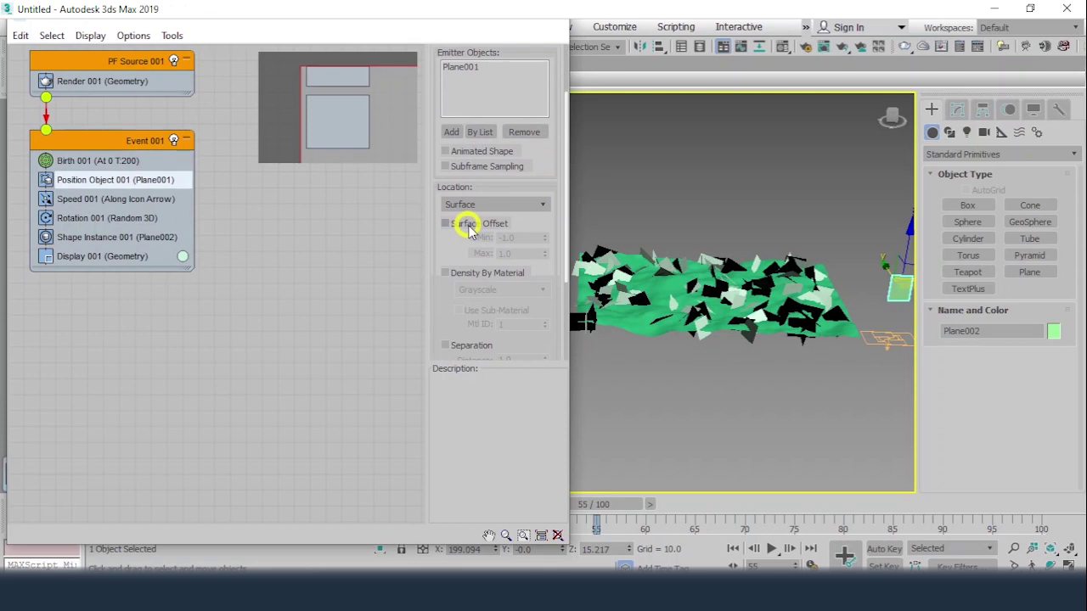
left_click(463, 225)
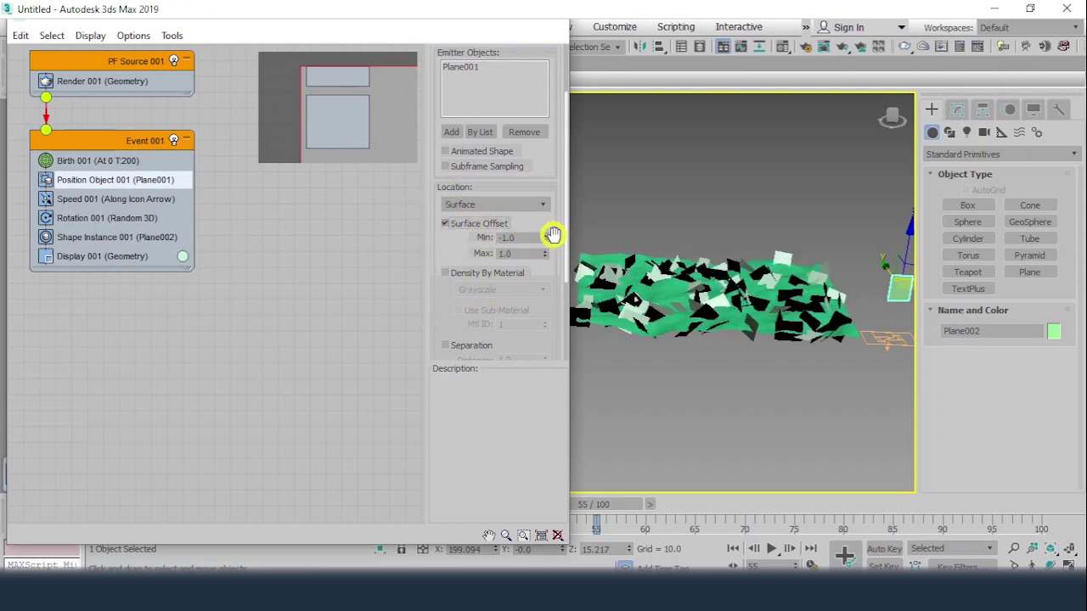
mouse_move(545, 240)
left_mouse_down()
mouse_move(553, 129)
mouse_move(555, 543)
mouse_move(555, 76)
mouse_move(556, 259)
left_mouse_up()
scroll(730, 279, "up", 5)
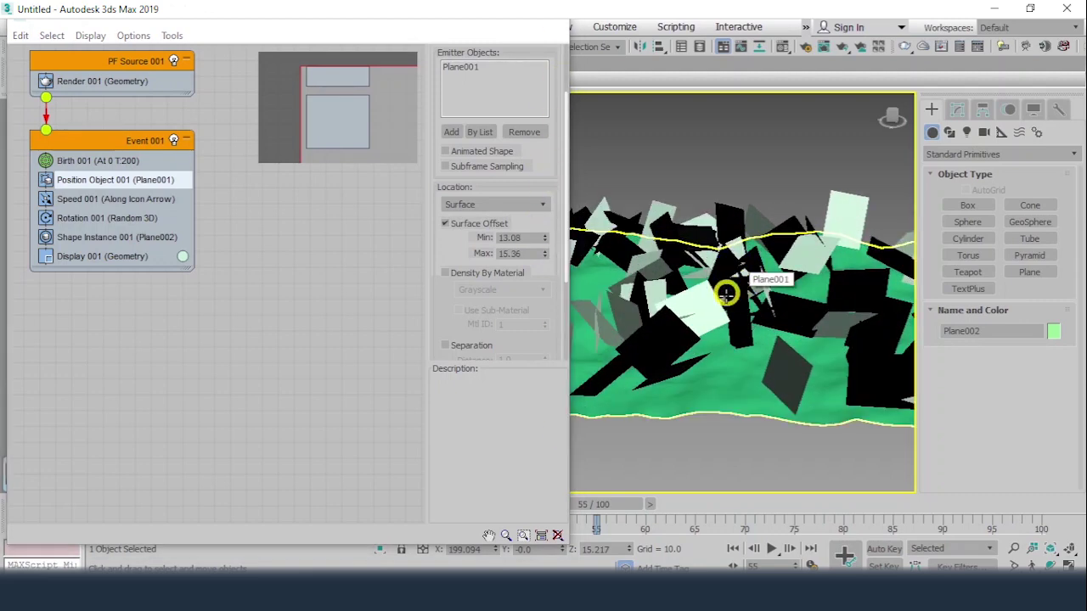
mouse_move(722, 291)
middle_mouse_down("alt")
mouse_move(741, 297)
mouse_move(740, 274)
mouse_move(730, 281)
middle_mouse_up("alt")
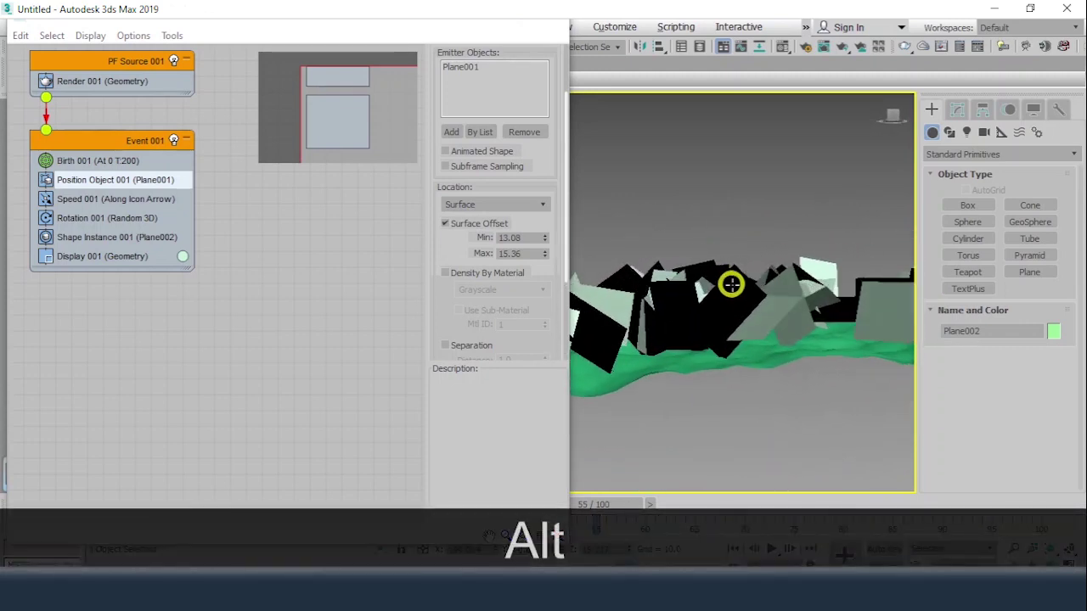
Set Rotation 001 to World Space with a Y rotation of 90 so cards stand upright
left_click(132, 223)
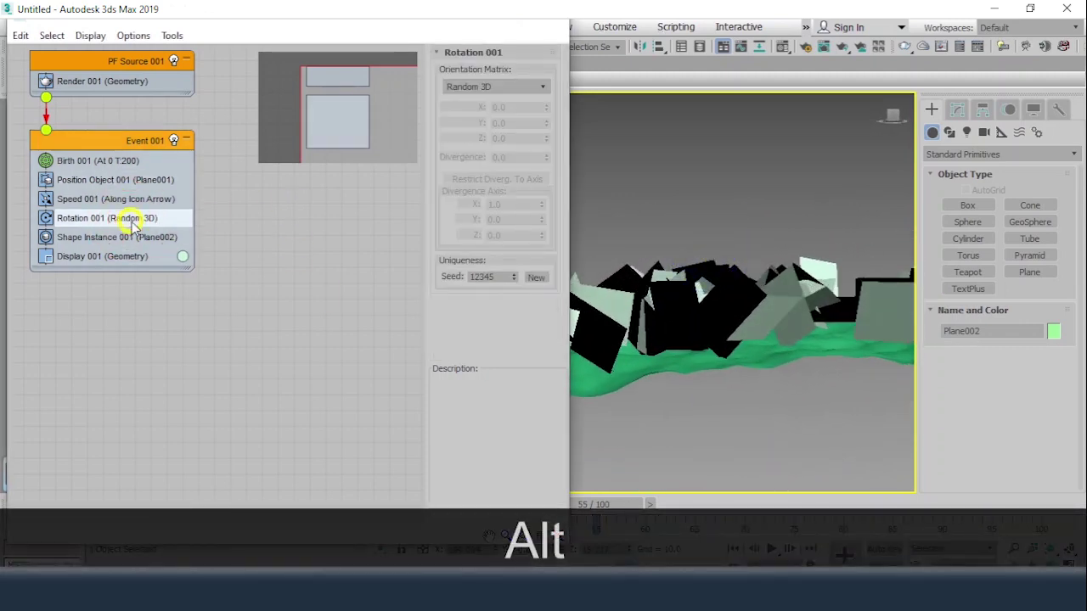
left_click(492, 89)
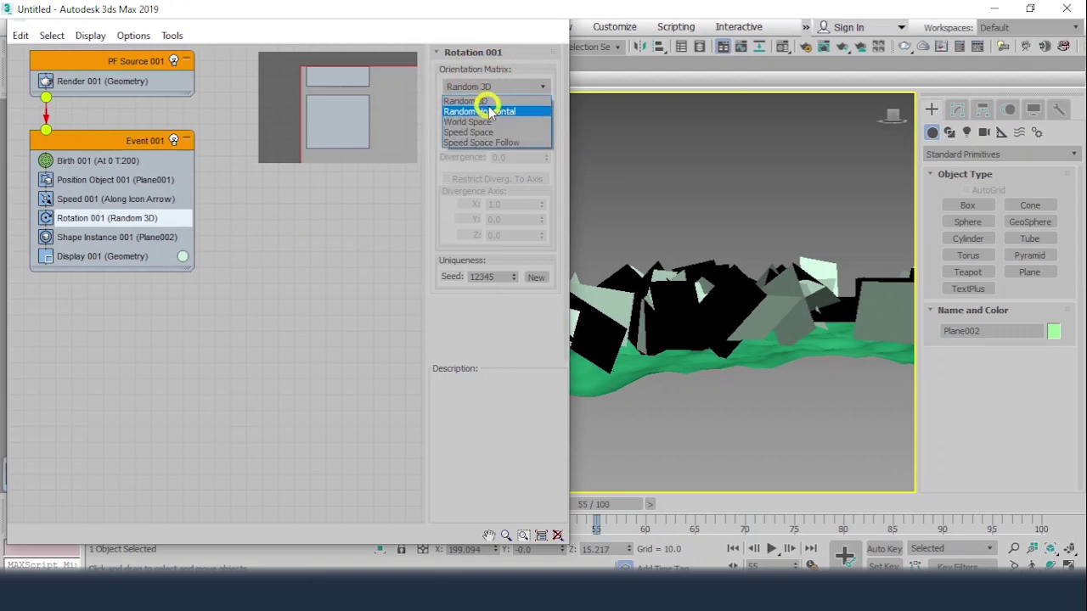
left_click(485, 112)
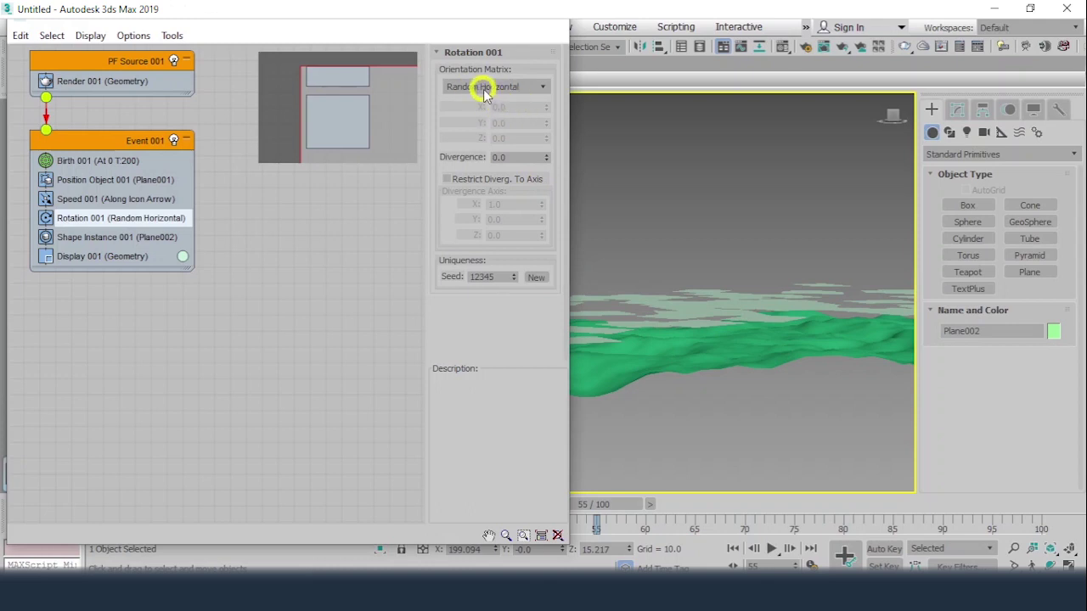
left_click(485, 88)
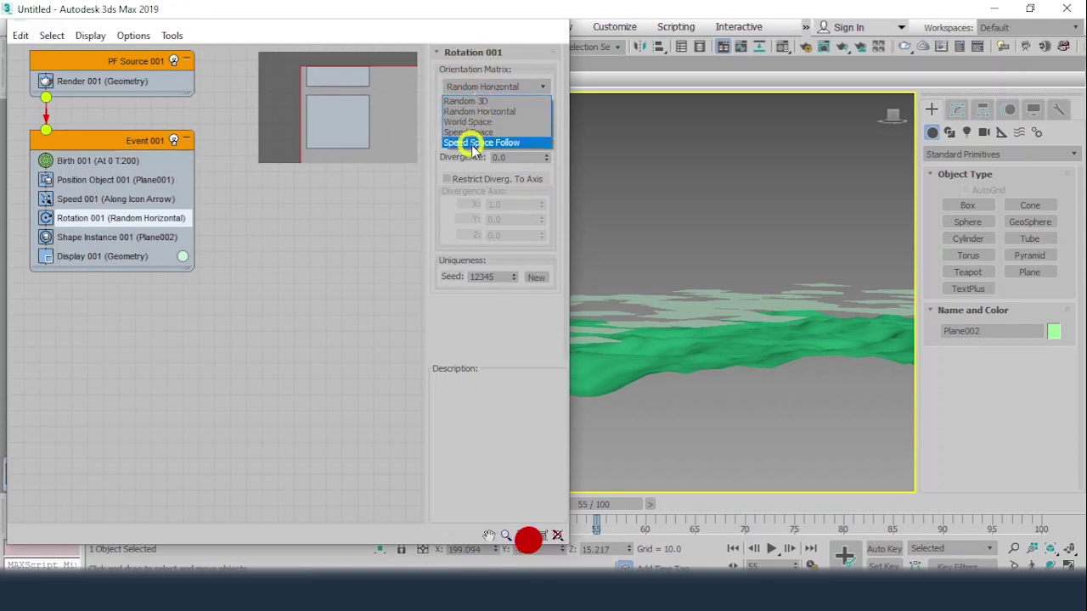
left_click(474, 121)
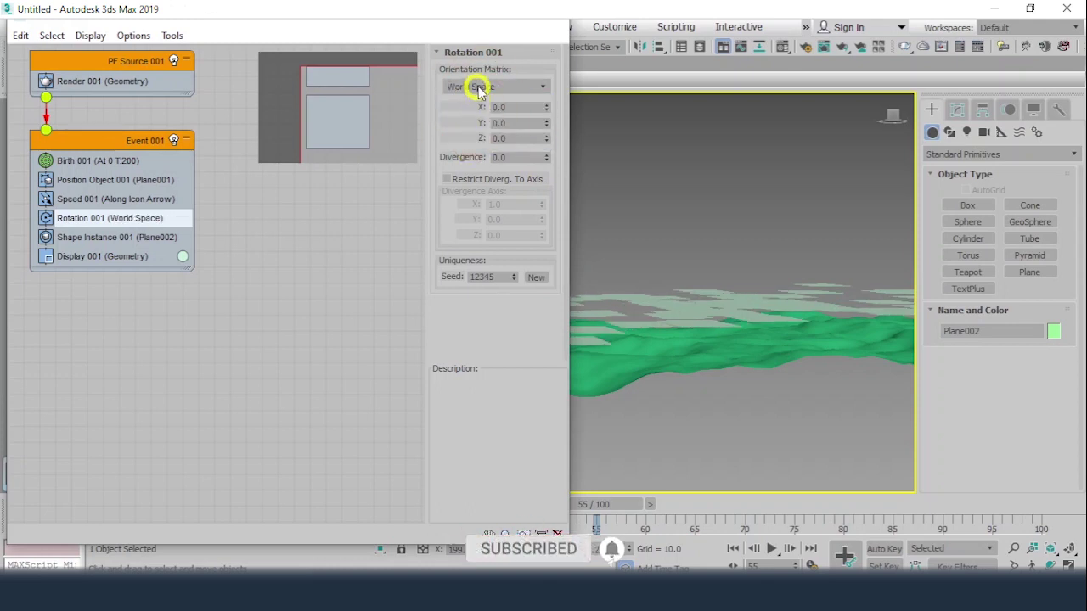
left_click_drag(546, 123, 556, 547)
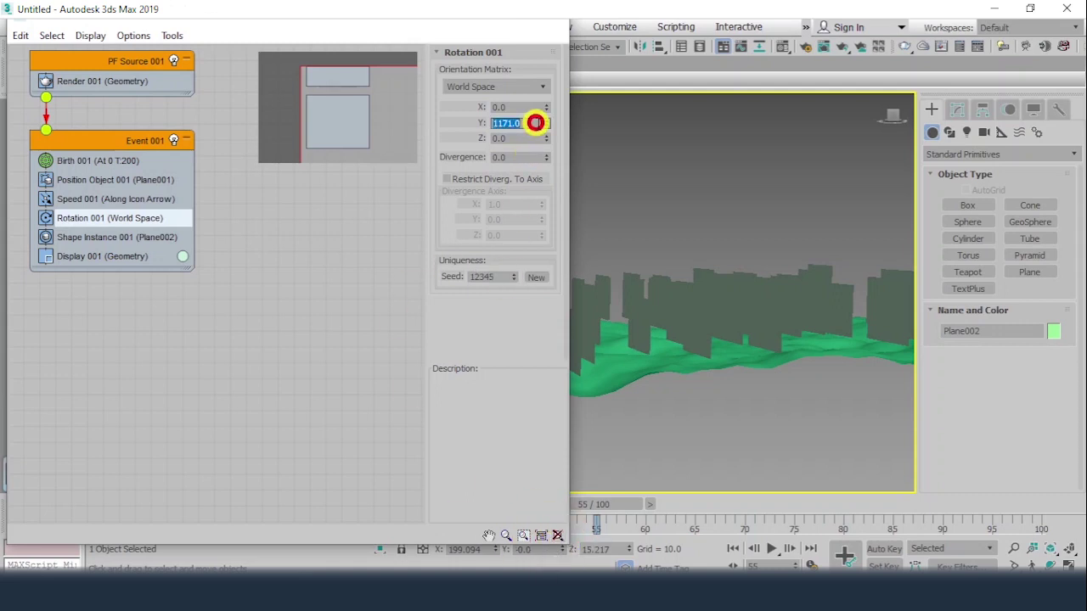
type("90")
key("Return")
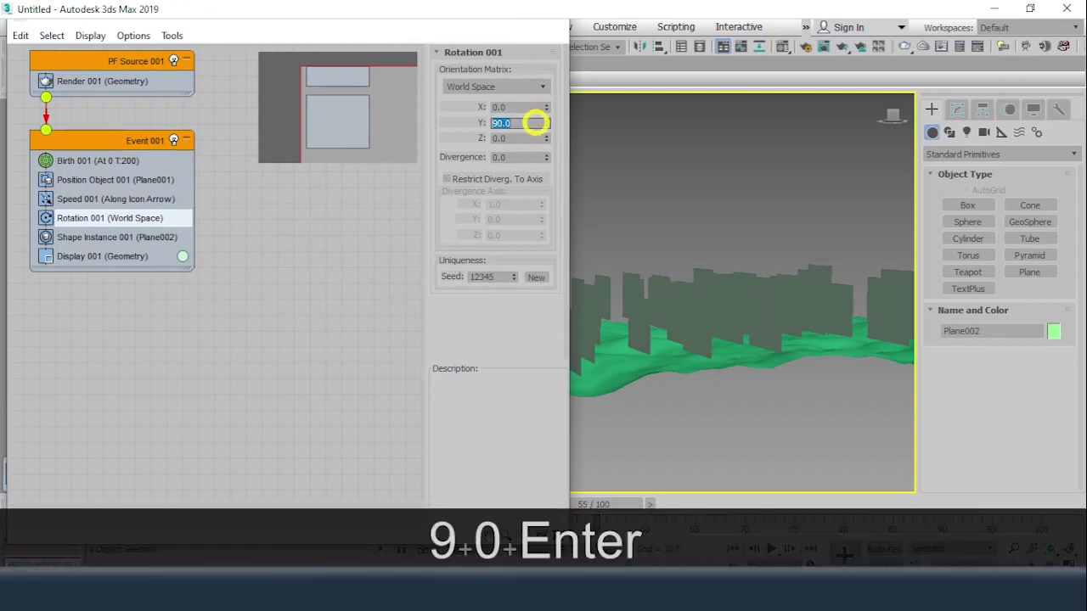
middle_click_drag(793, 342, 681, 347, "alt")
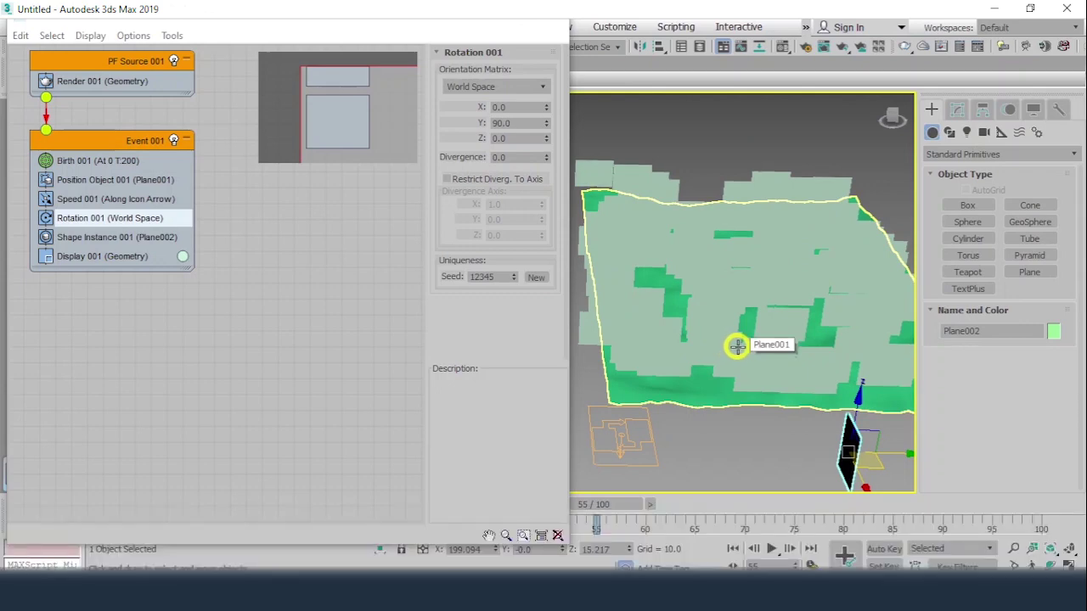
middle_click_drag(709, 352, 711, 315, "alt")
left_click(710, 318)
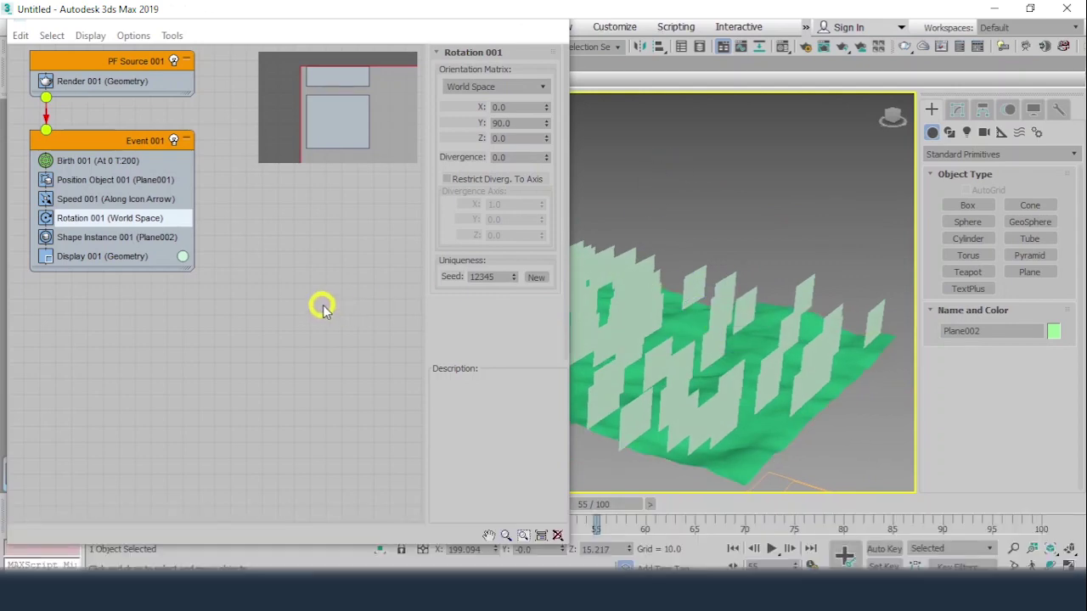
Create a Shape Facing operator and place it in Event 001 below Shape Instance
right_click(290, 228)
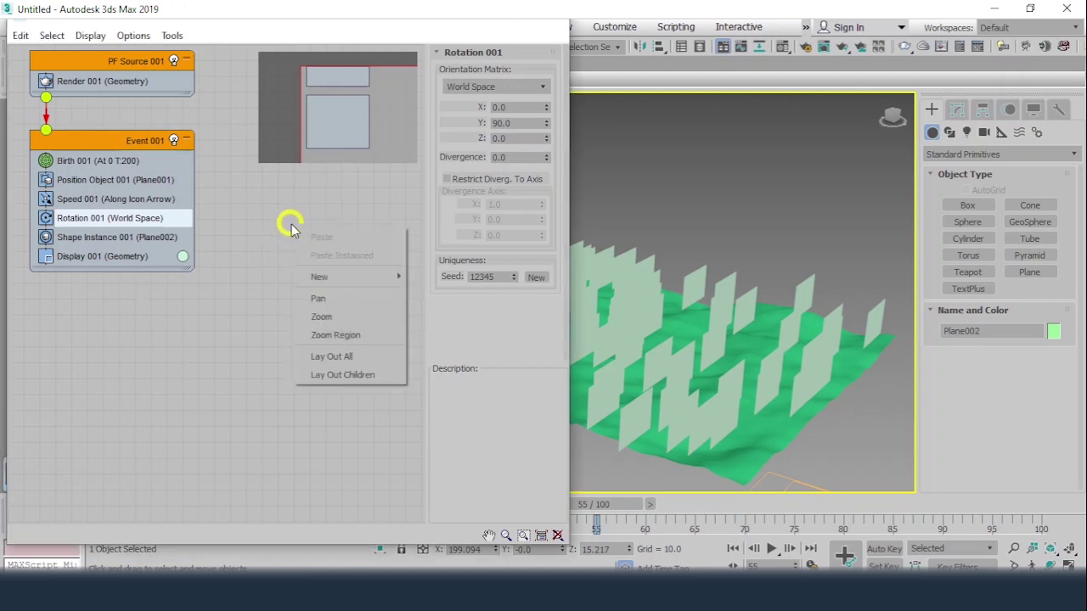
mouse_move(318, 281)
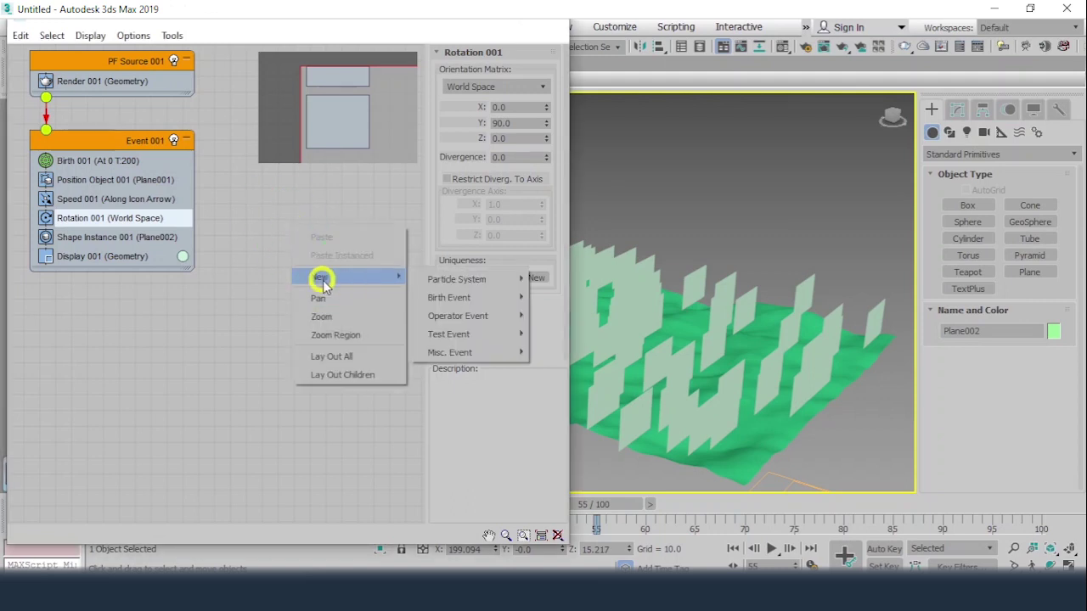
mouse_move(473, 323)
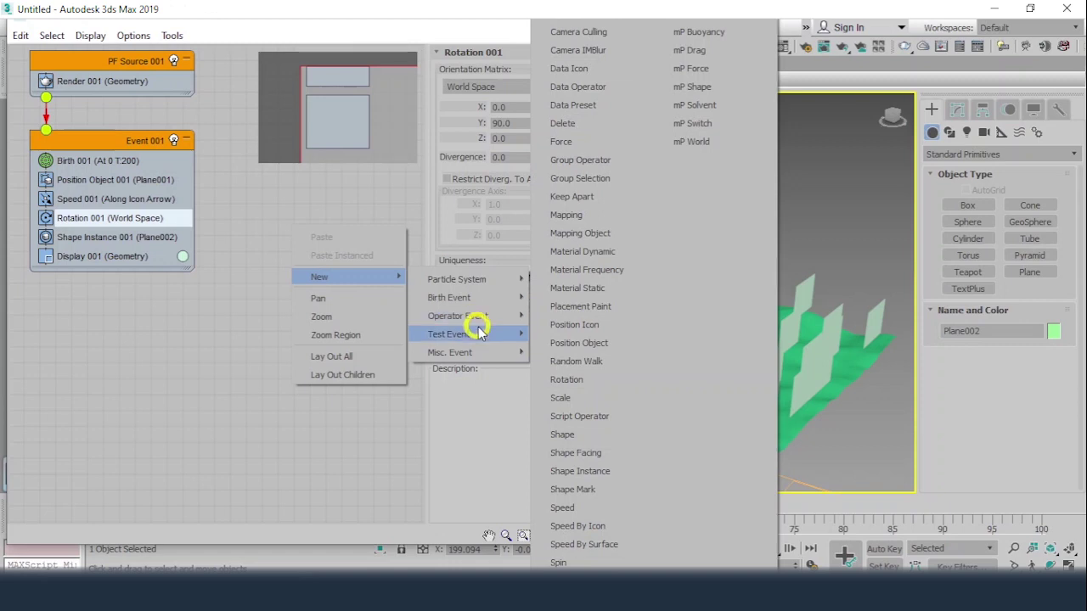
left_click(583, 456)
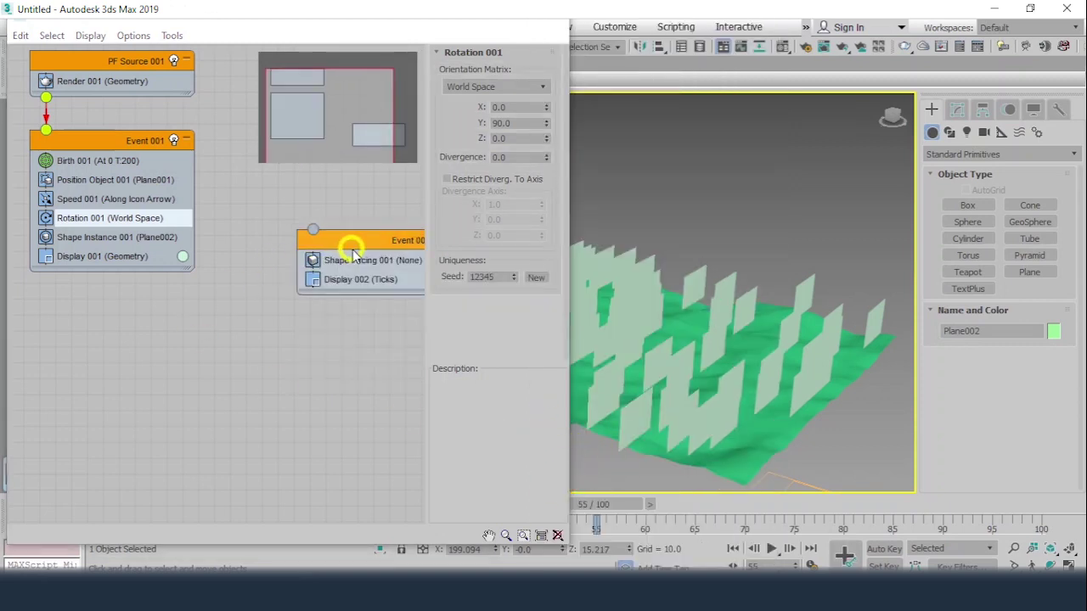
left_click_drag(339, 242, 85, 251)
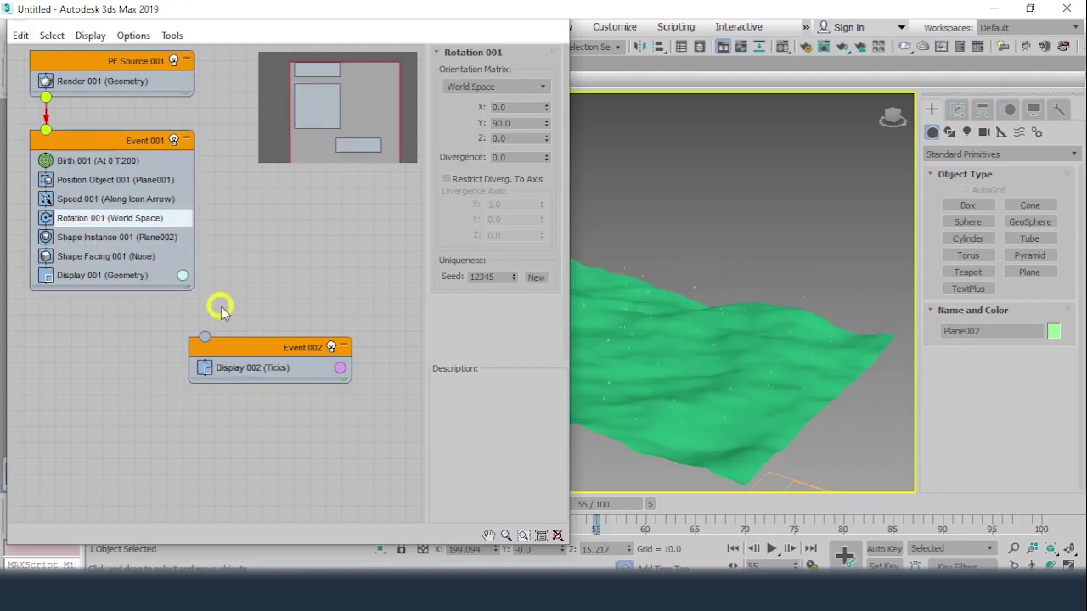
left_click(116, 262)
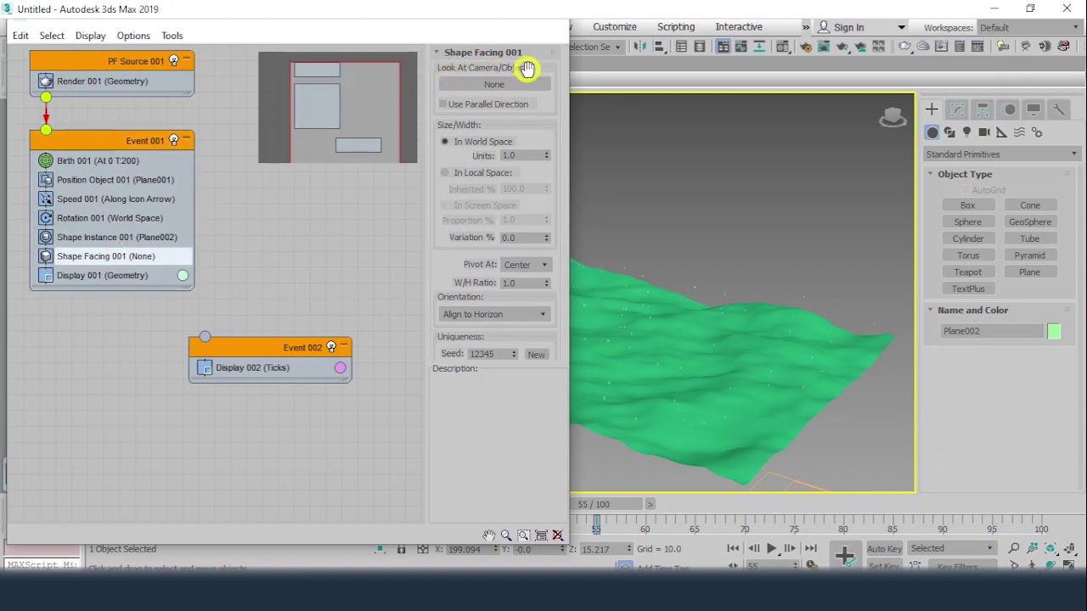
Delete the empty Event 002 and close Particle View
left_click(277, 349)
key("Delete")
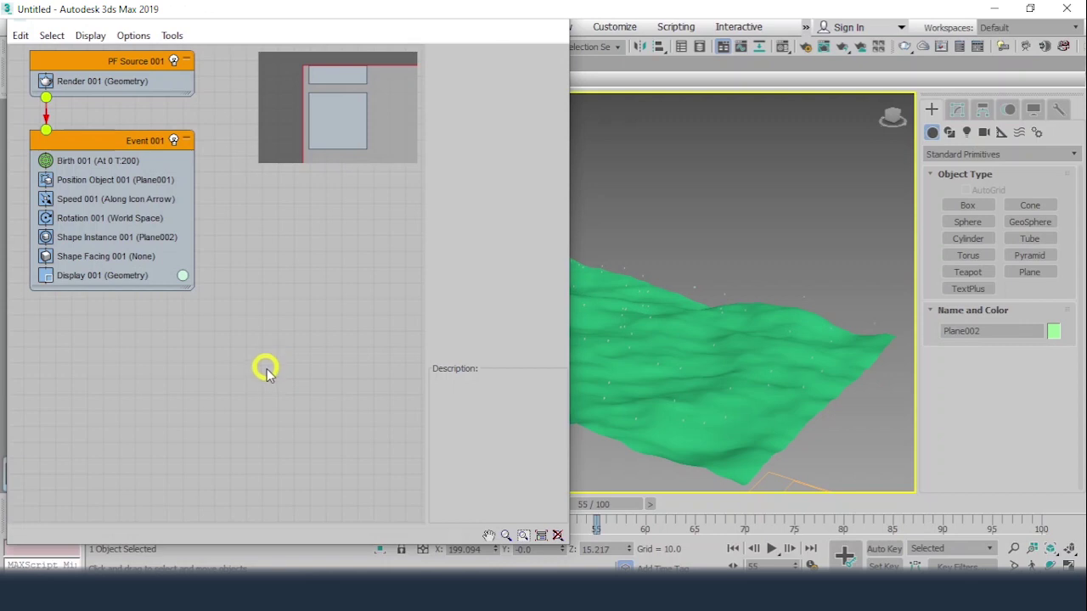
left_click(109, 257)
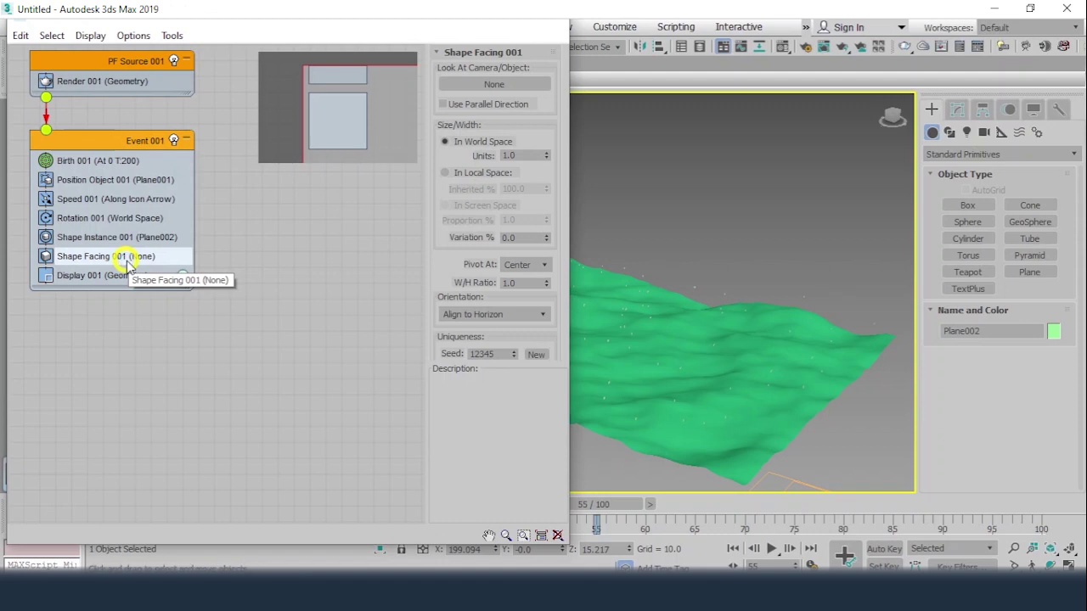
key("6")
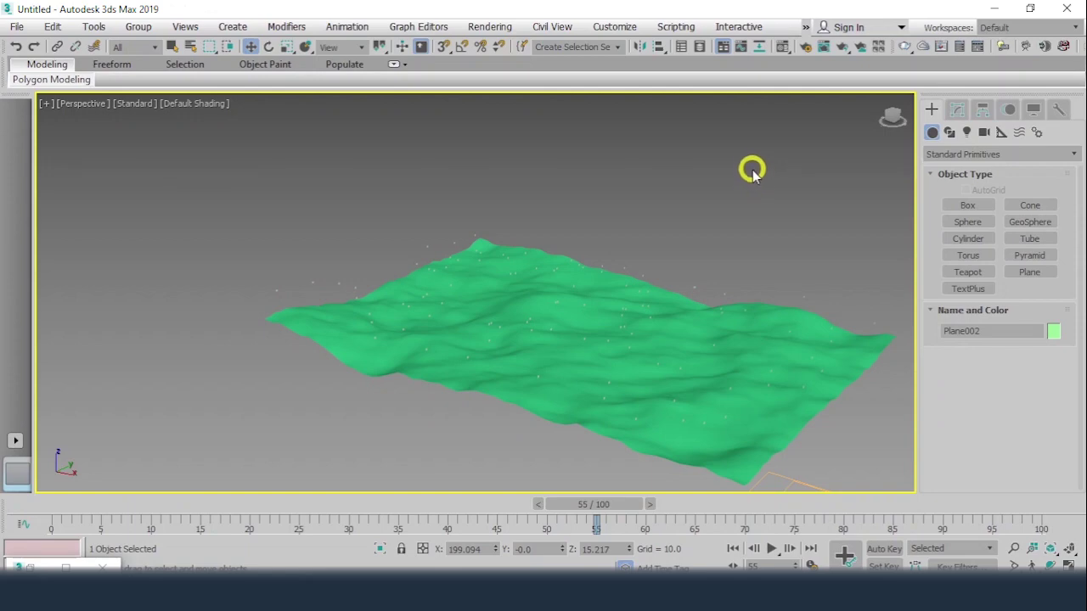
Create a target camera in the Top view at the terrain's lower right, aimed across it
key("t")
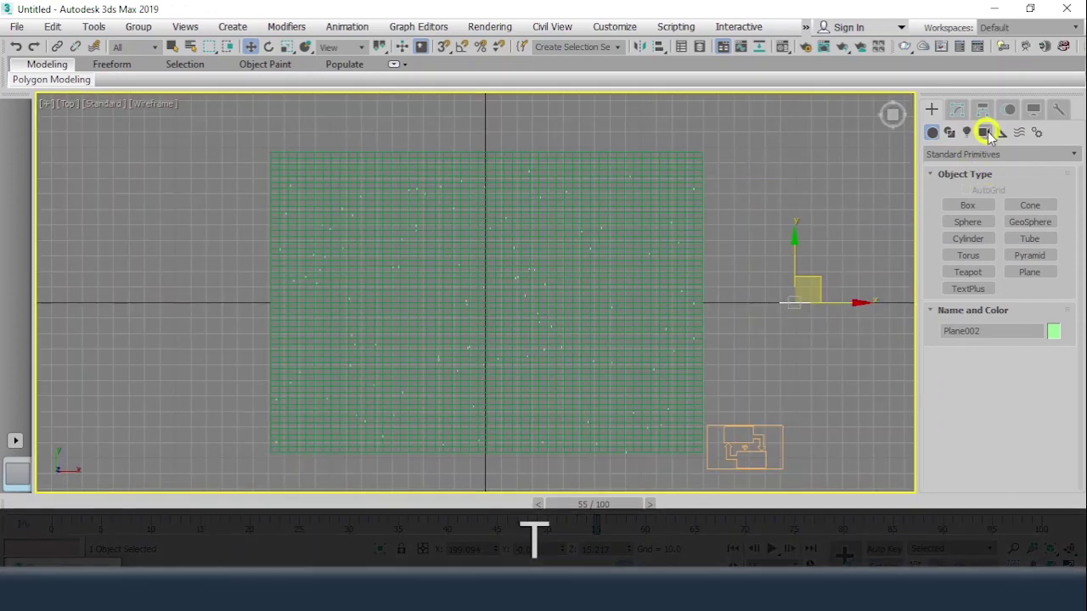
left_click(985, 133)
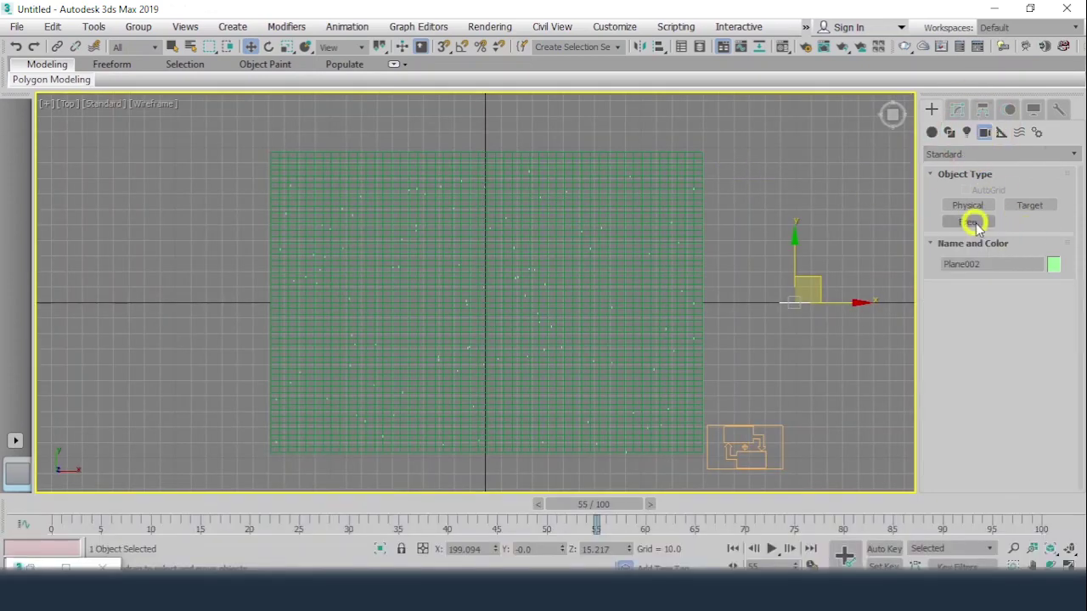
left_click(1034, 206)
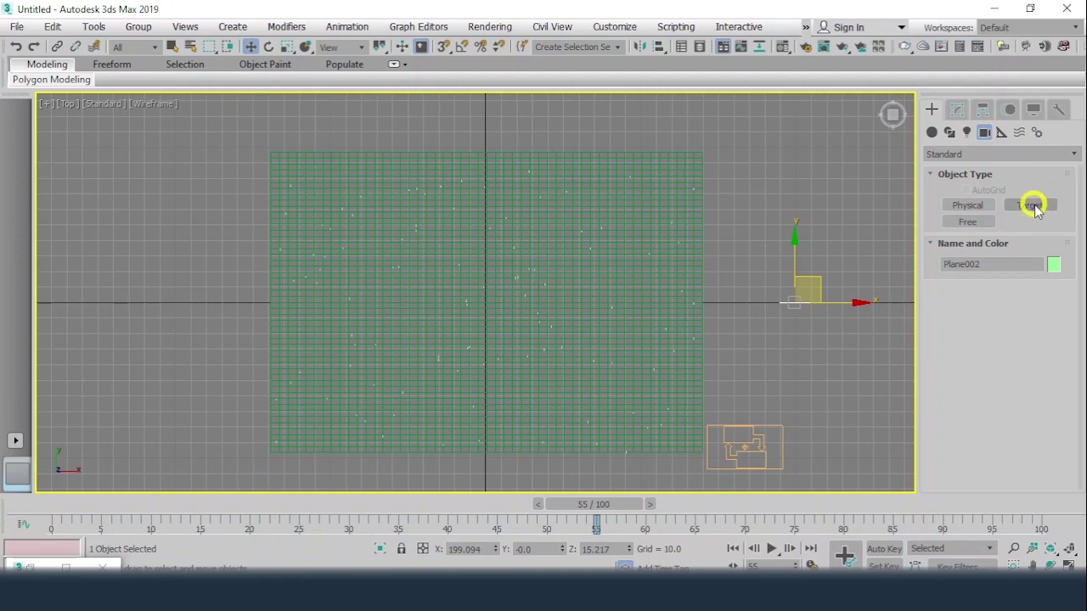
left_click_drag(587, 291, 611, 327)
middle_click_drag(611, 328, 534, 264)
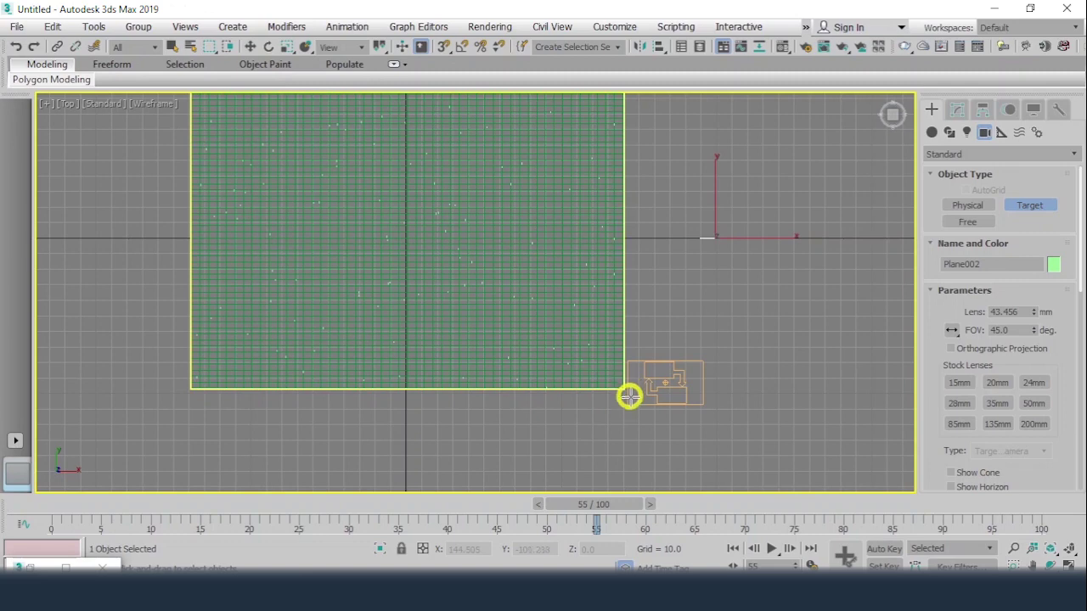
left_click_drag(630, 405, 415, 252)
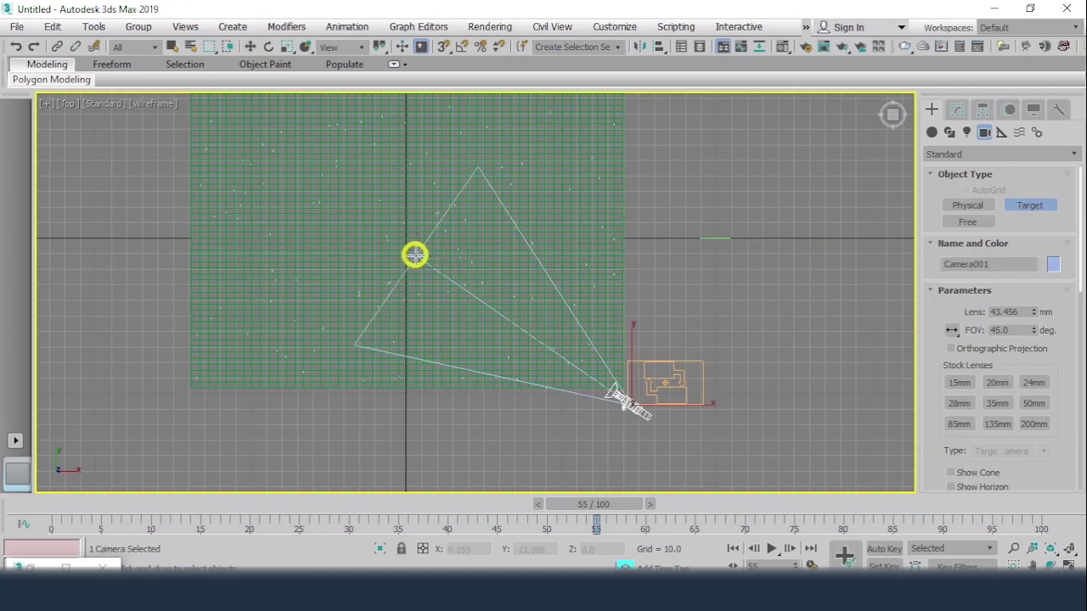
right_click(454, 260)
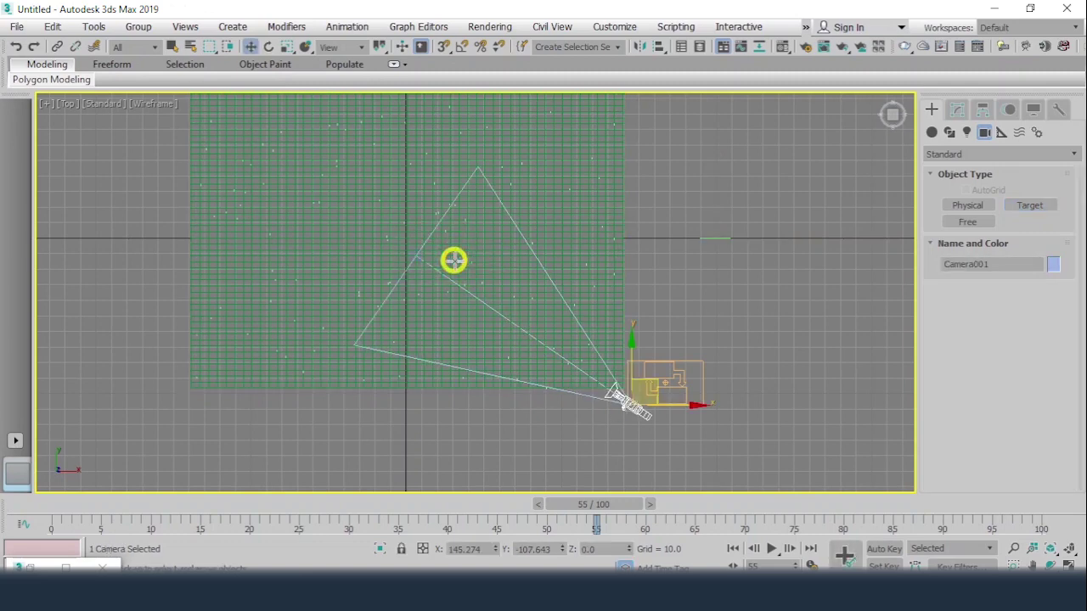
Raise Camera001 above the terrain and look through the camera view
key("p")
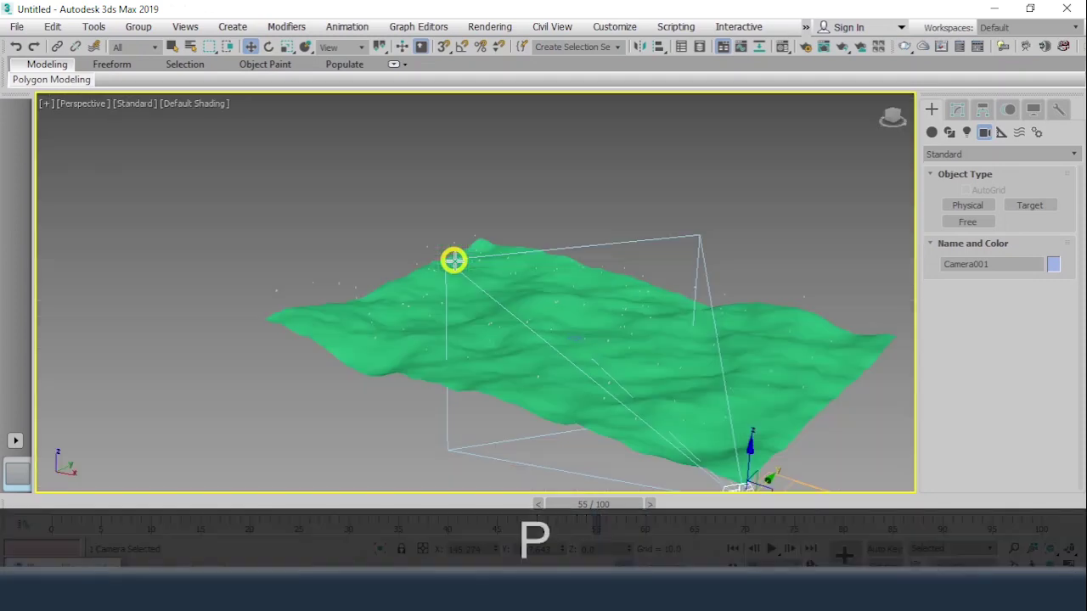
middle_click_drag(740, 361, 626, 300)
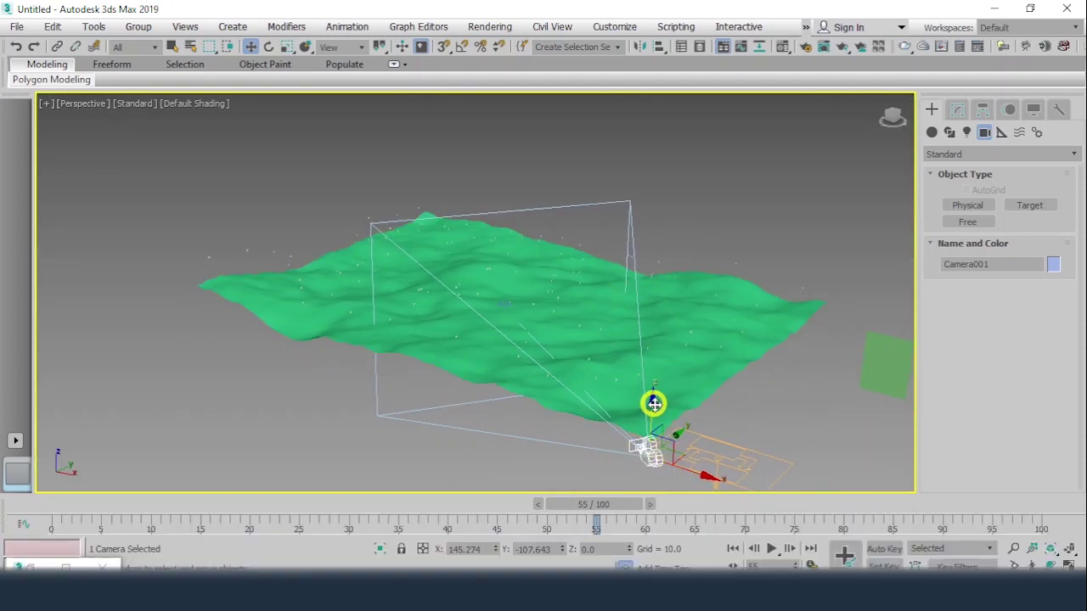
left_click_drag(651, 404, 648, 330)
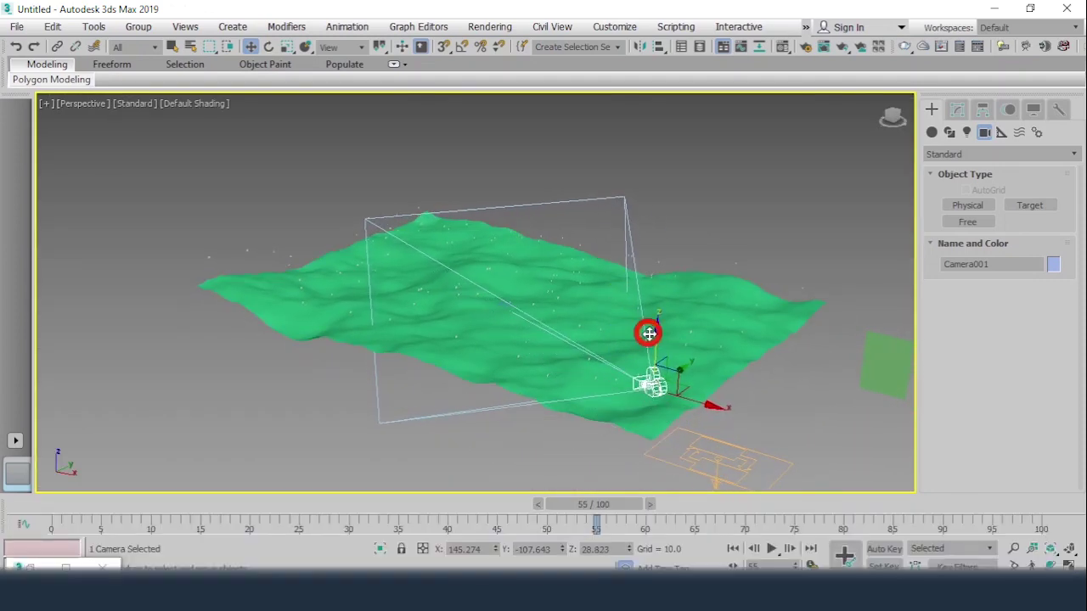
key("c")
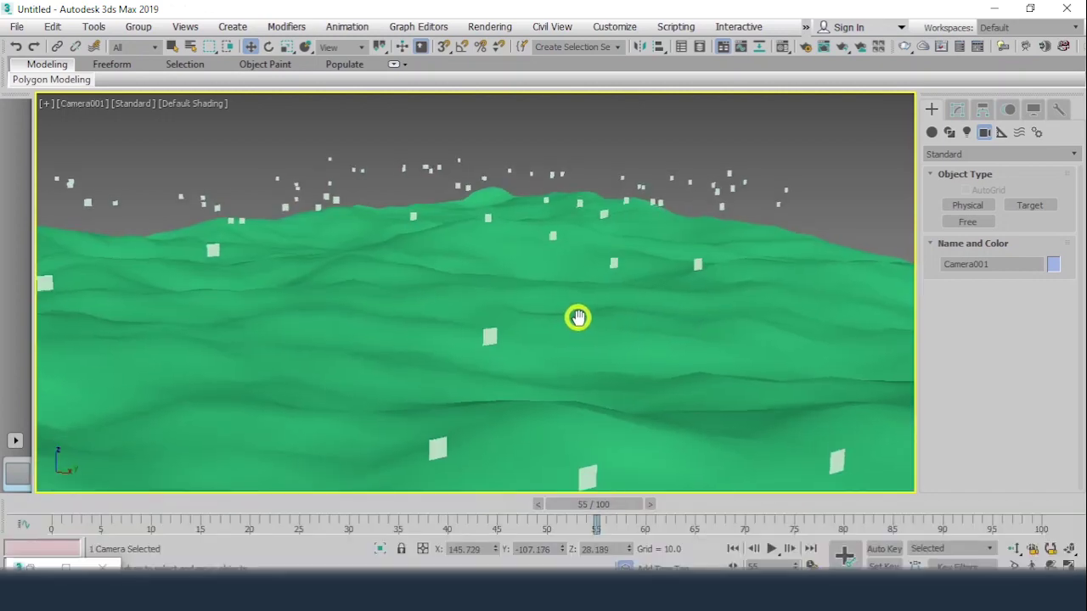
Lower Camera001 closer to the terrain in the Front view
key("alt+w")
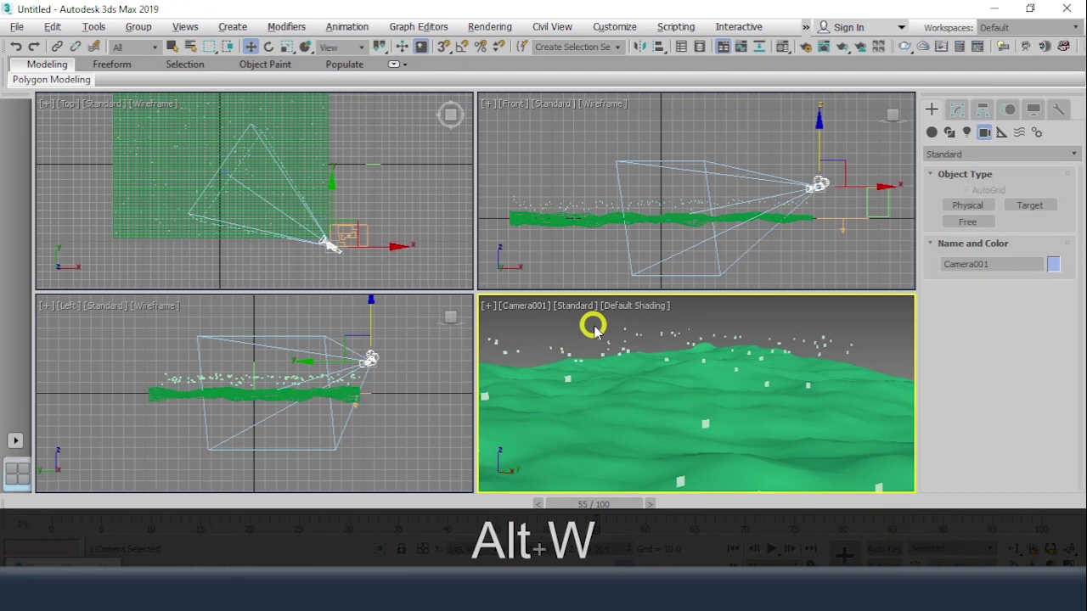
left_click(822, 140)
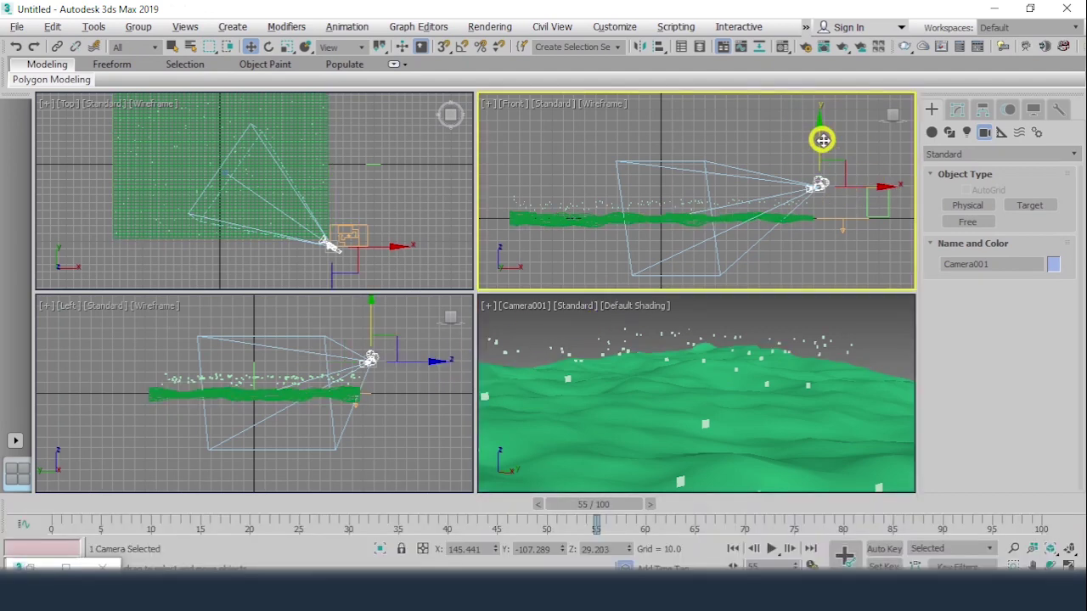
left_click_drag(820, 133, 820, 145)
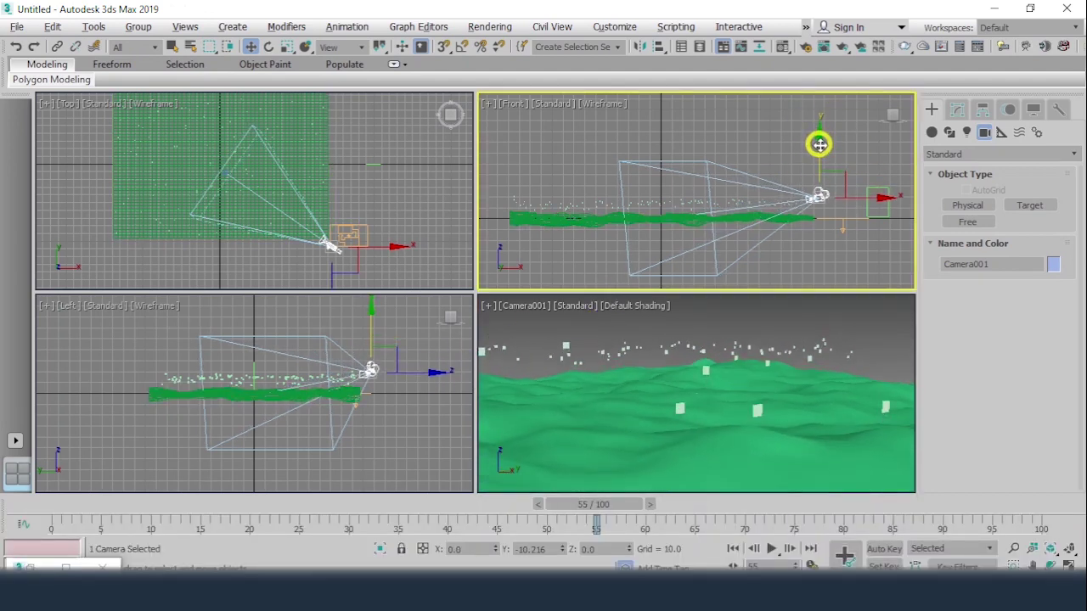
Turn on the camera's safe frame and reopen Particle View
left_click(629, 402)
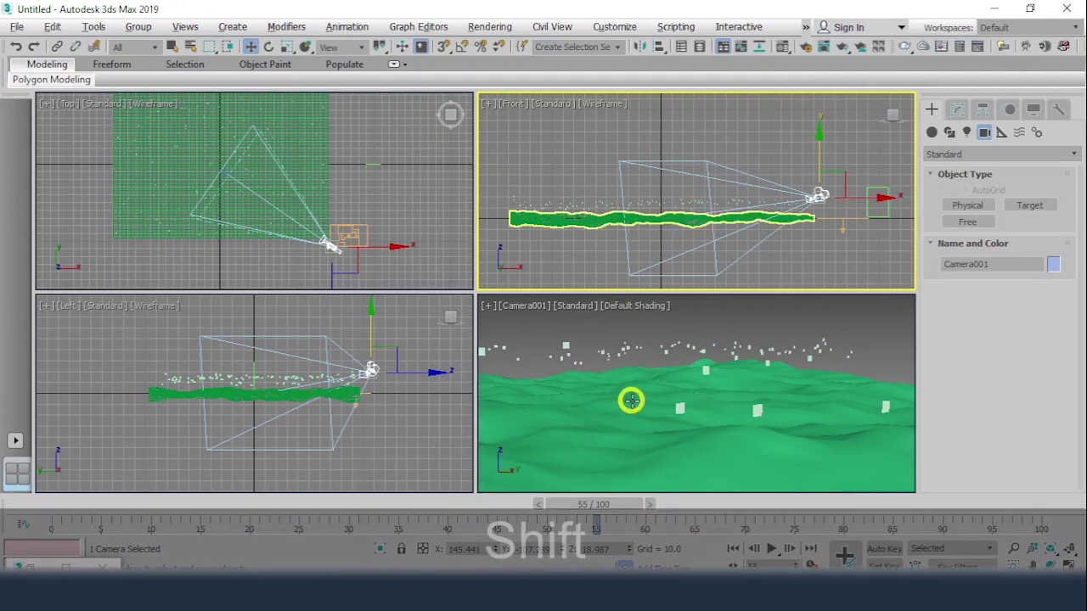
key("shift+f")
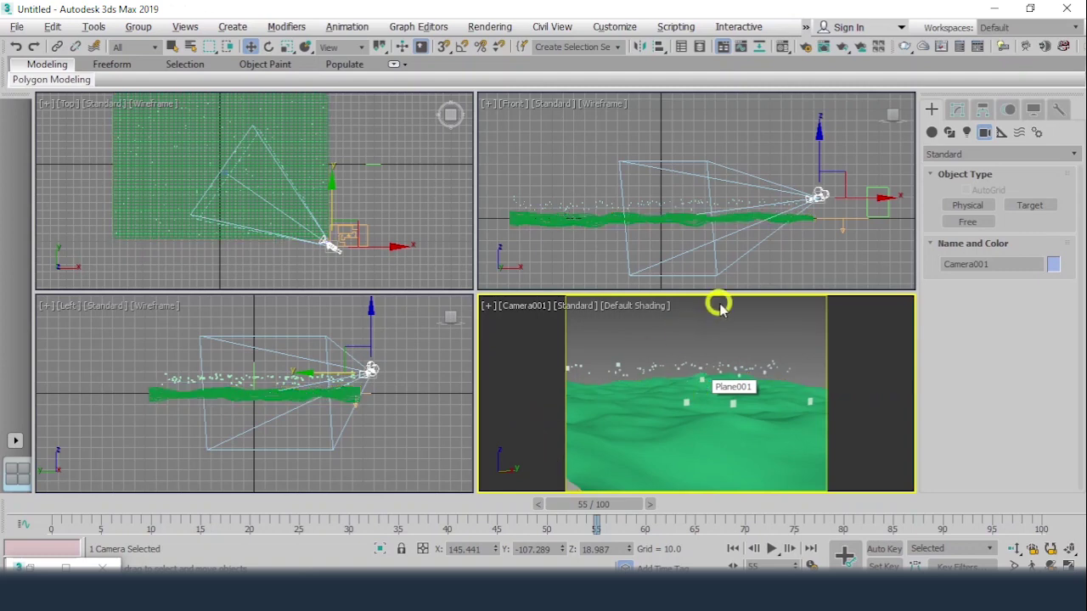
key("6")
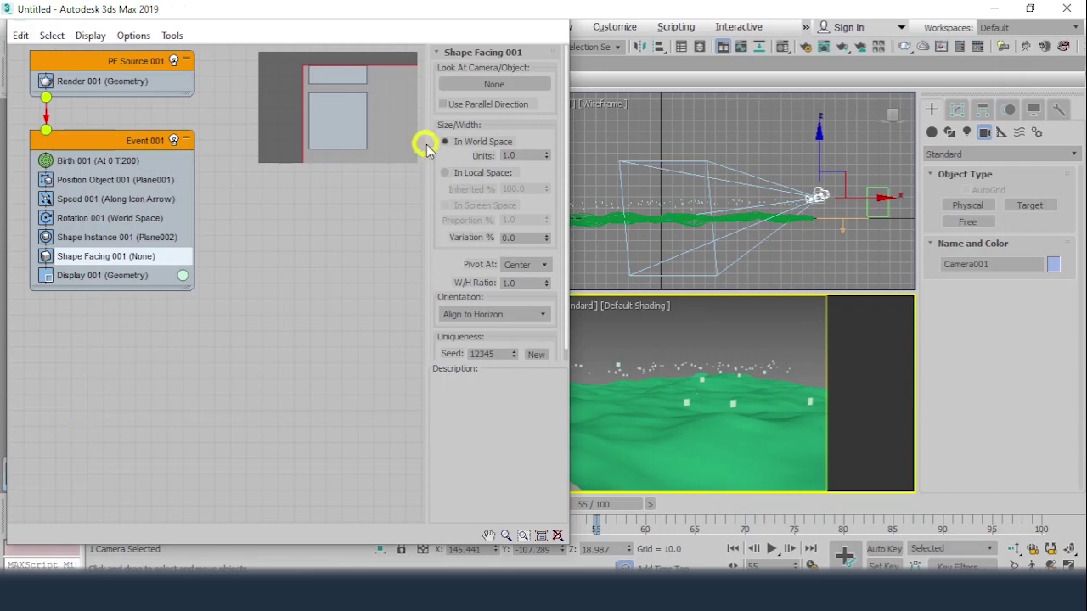
Make Shape Facing 001 look at Camera001 with In Local Space sizing
left_click(509, 84)
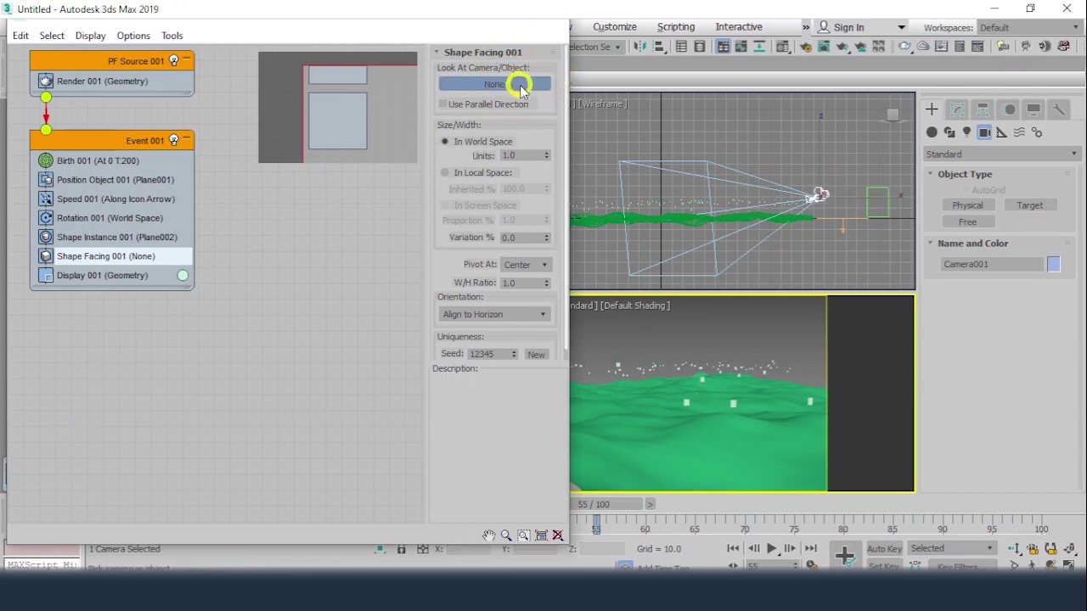
left_click(821, 193)
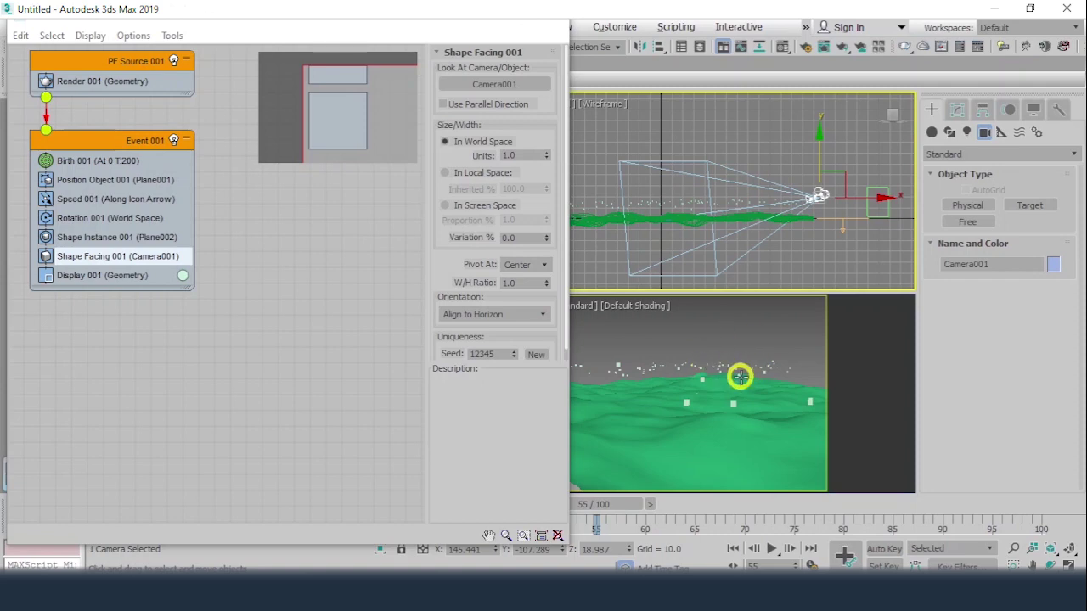
left_click(446, 173)
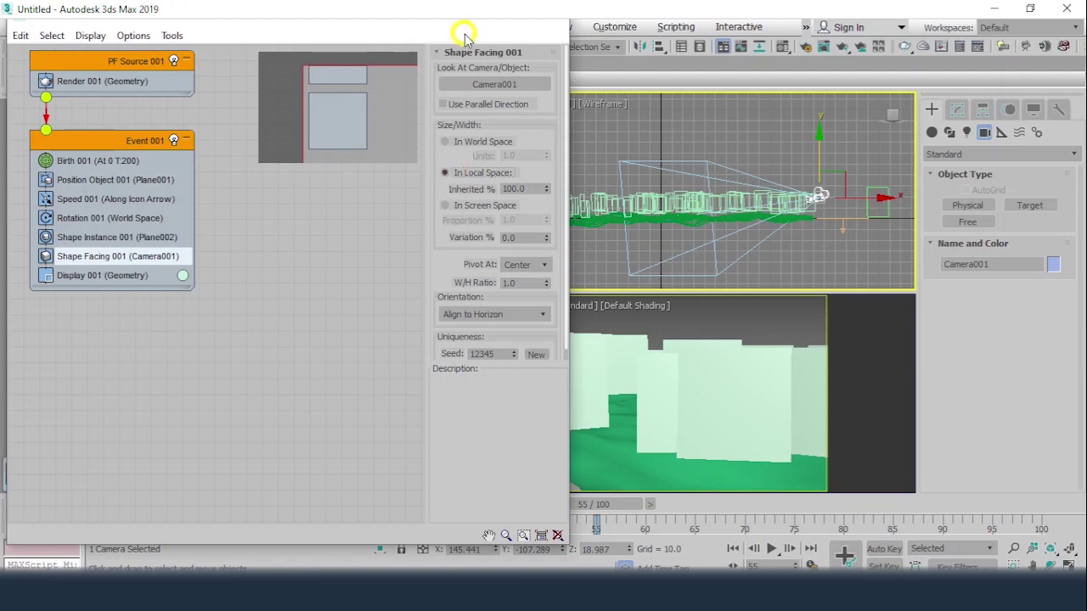
Narrow the Particle View window and move it to the lower left
left_click_drag(568, 97, 515, 102)
left_click_drag(369, 24, 280, 390)
scroll(361, 218, "down", 4)
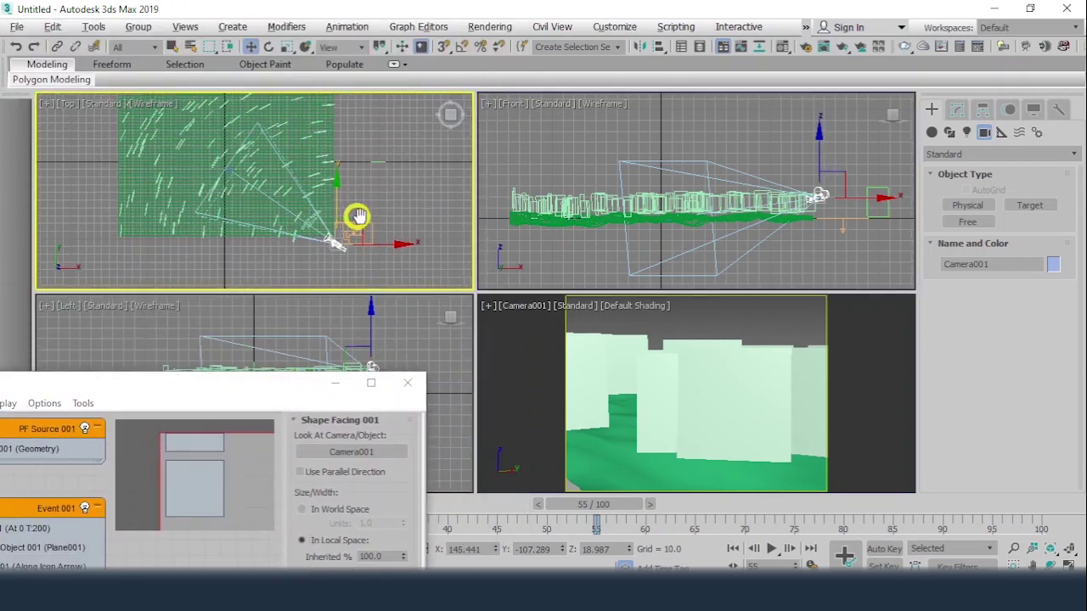
Move Camera001 off the terrain's right edge in the Top view, then maximize the camera view
key("alt+w")
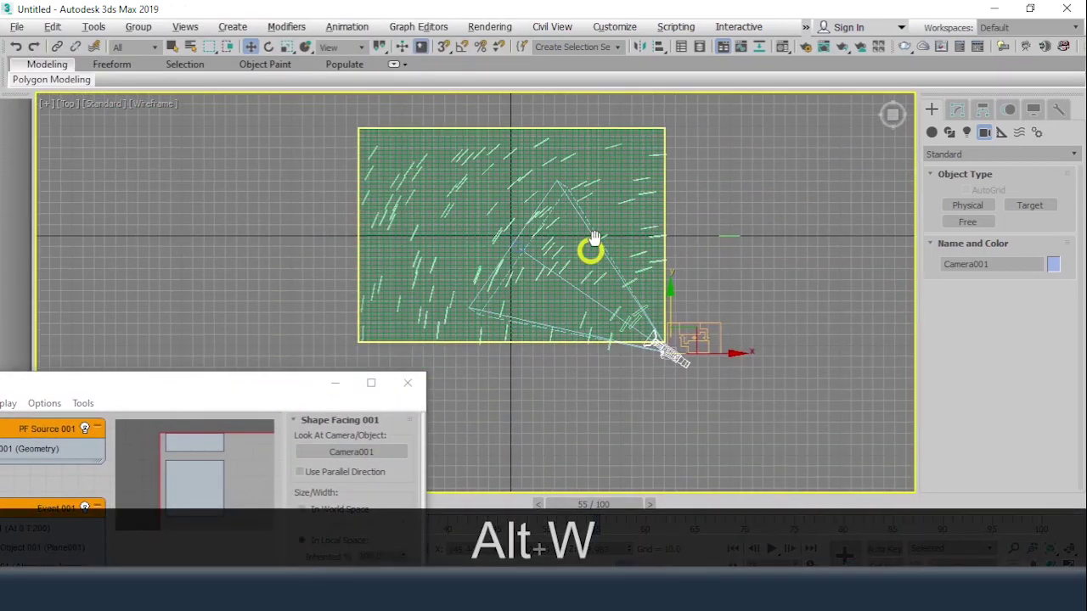
right_click(779, 257)
left_click(813, 269)
left_click(546, 194)
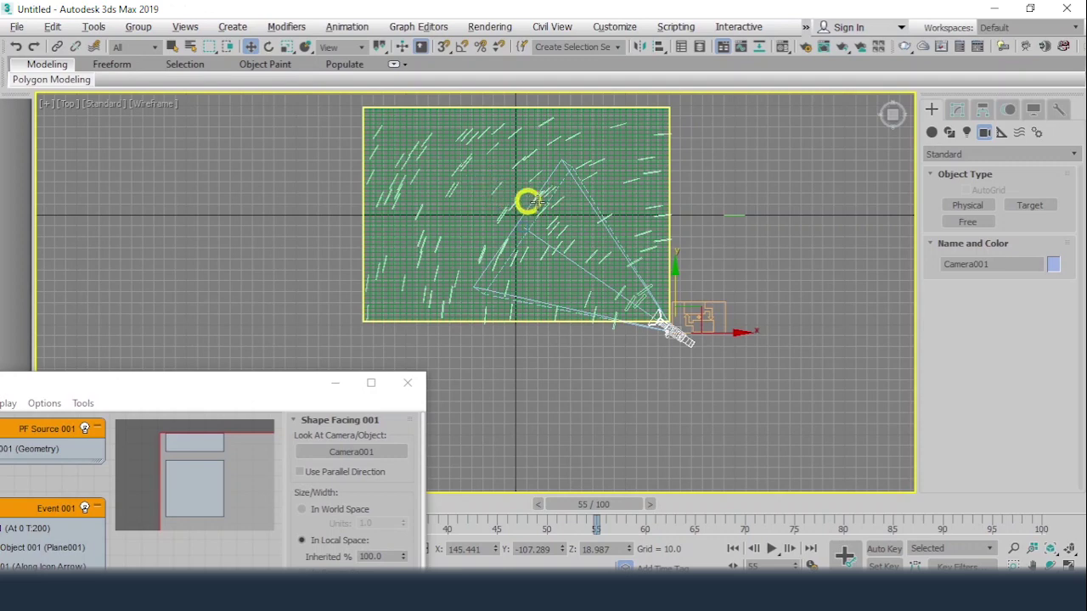
left_click(684, 338)
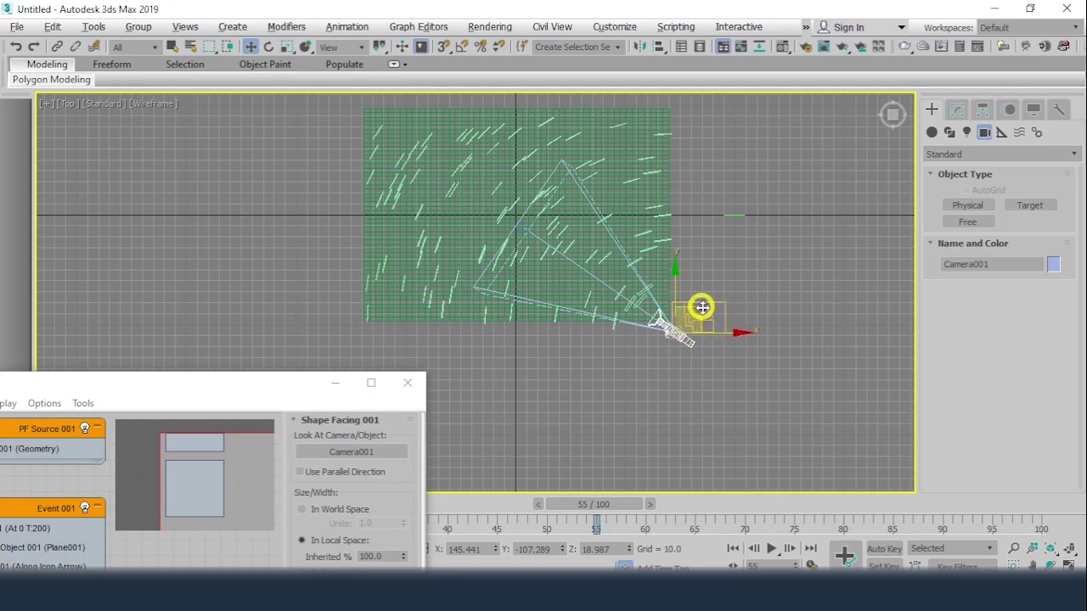
left_click_drag(699, 313, 776, 199)
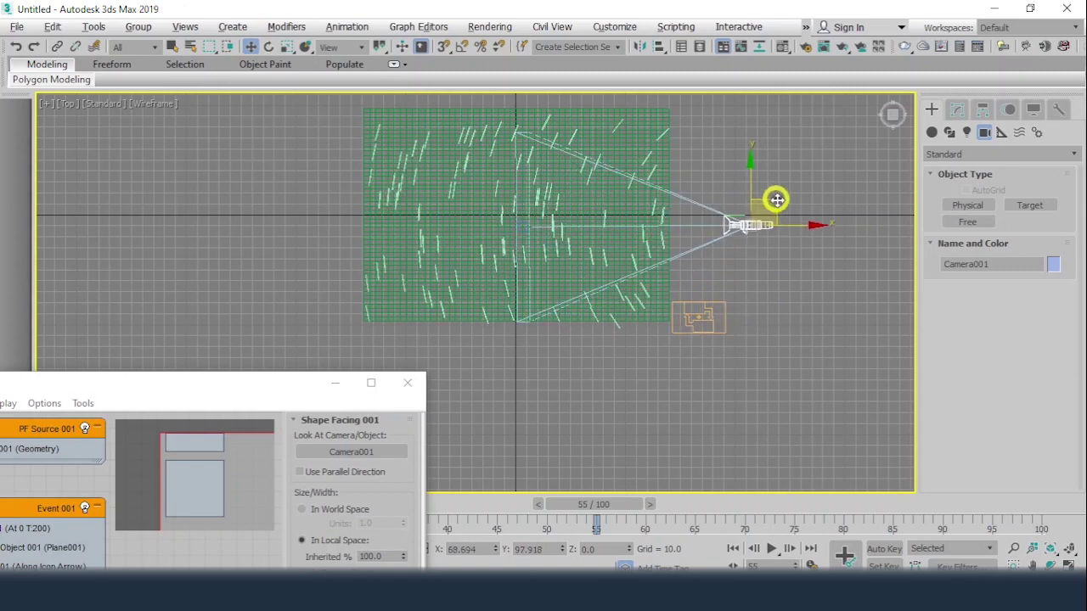
key("alt+w")
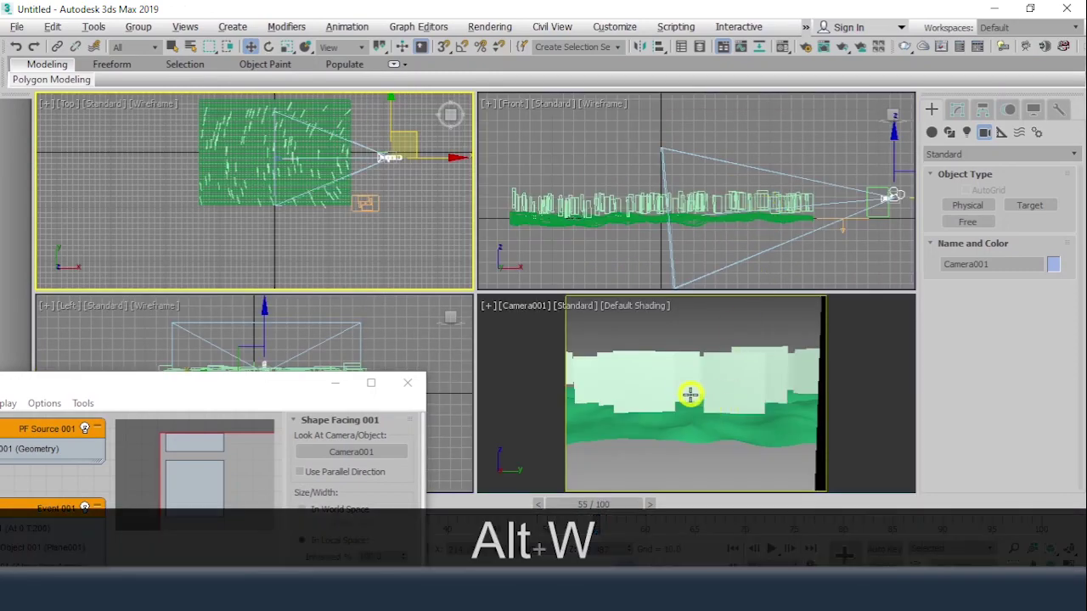
key("alt+w")
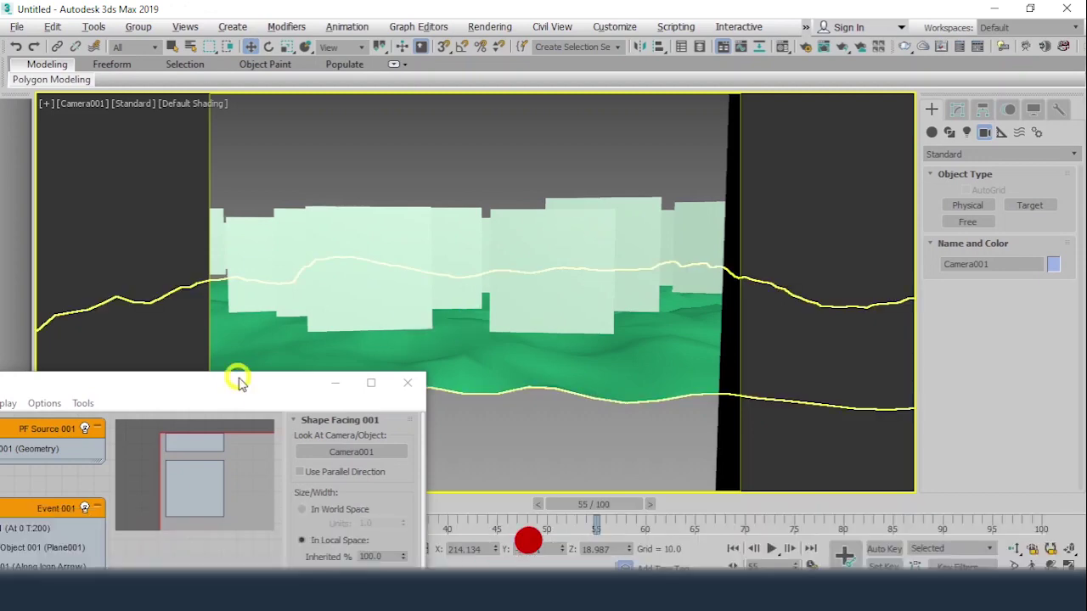
Disable the Rotation 001 and Speed 001 operators in Event 001 in Particle View
left_click_drag(234, 384, 280, 65)
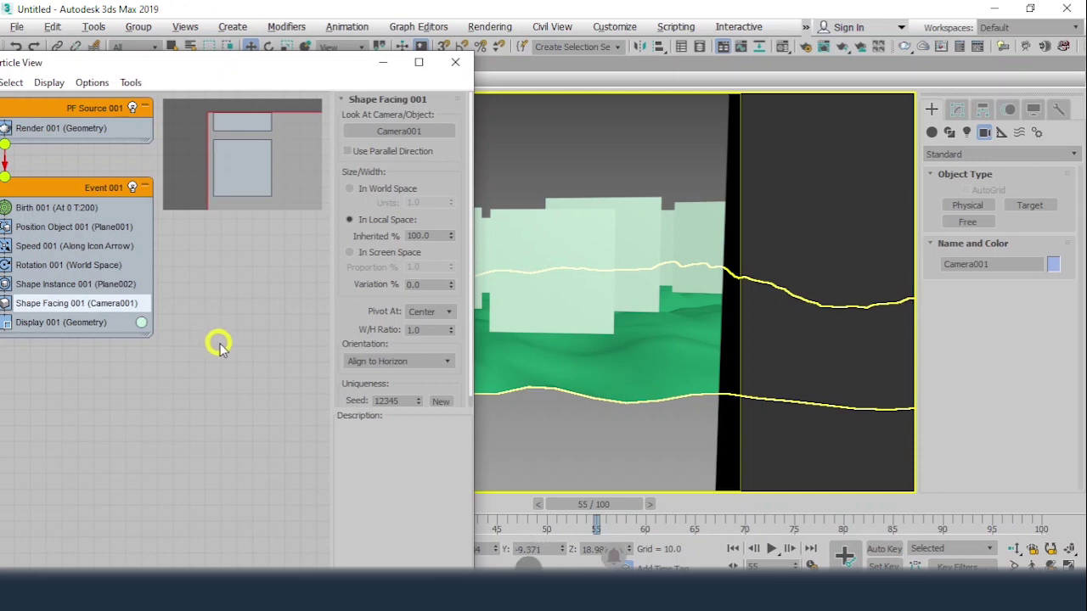
left_click_drag(137, 65, 200, 62)
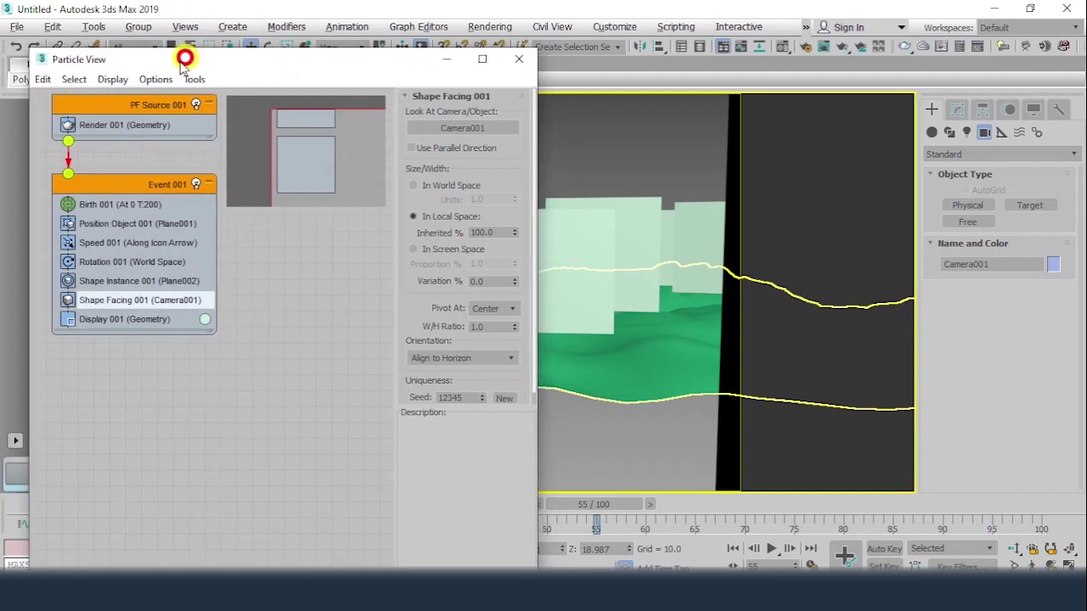
left_click(68, 263)
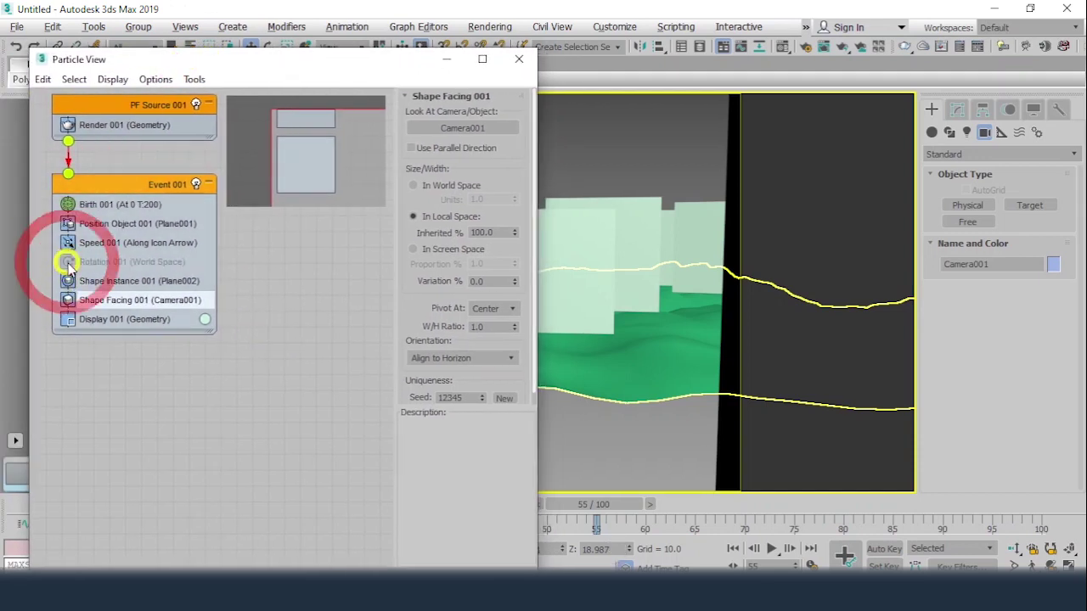
left_click(68, 243)
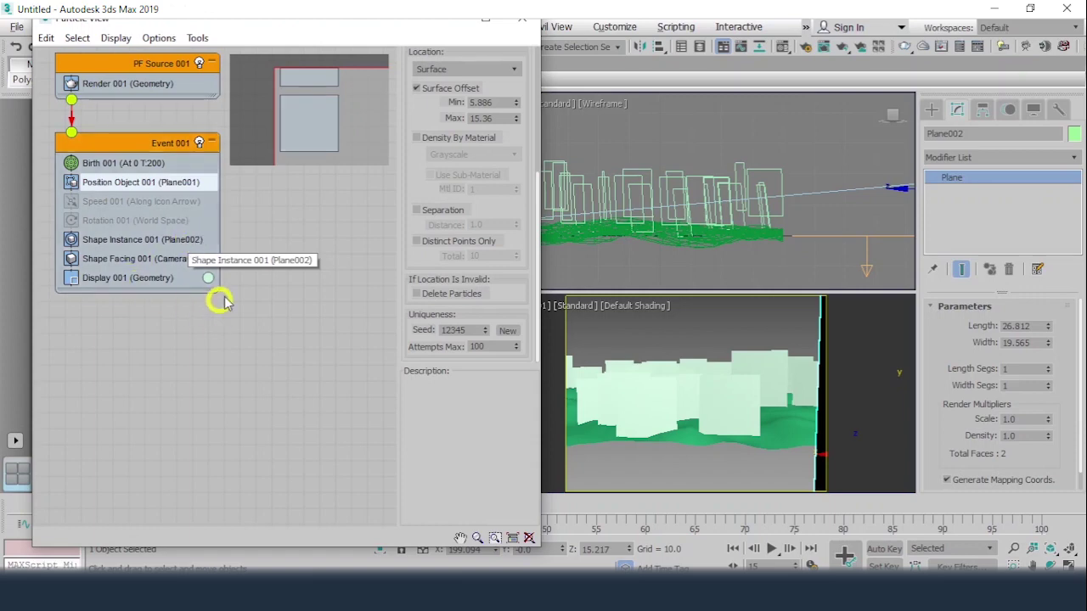
Create a Material Static operator and drag it into Event 001
right_click(158, 348)
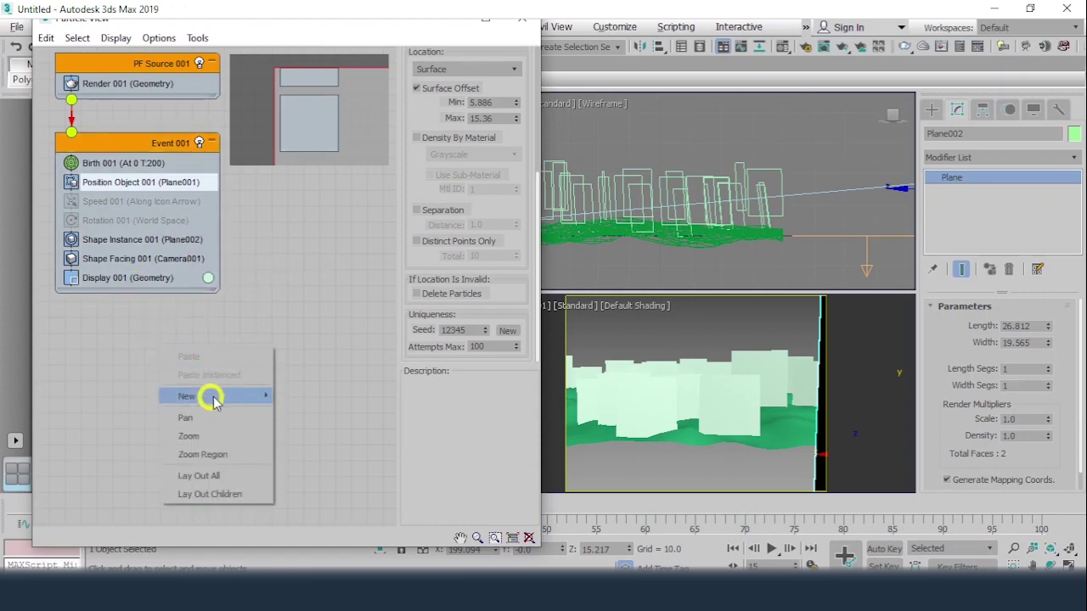
mouse_move(213, 396)
mouse_move(357, 435)
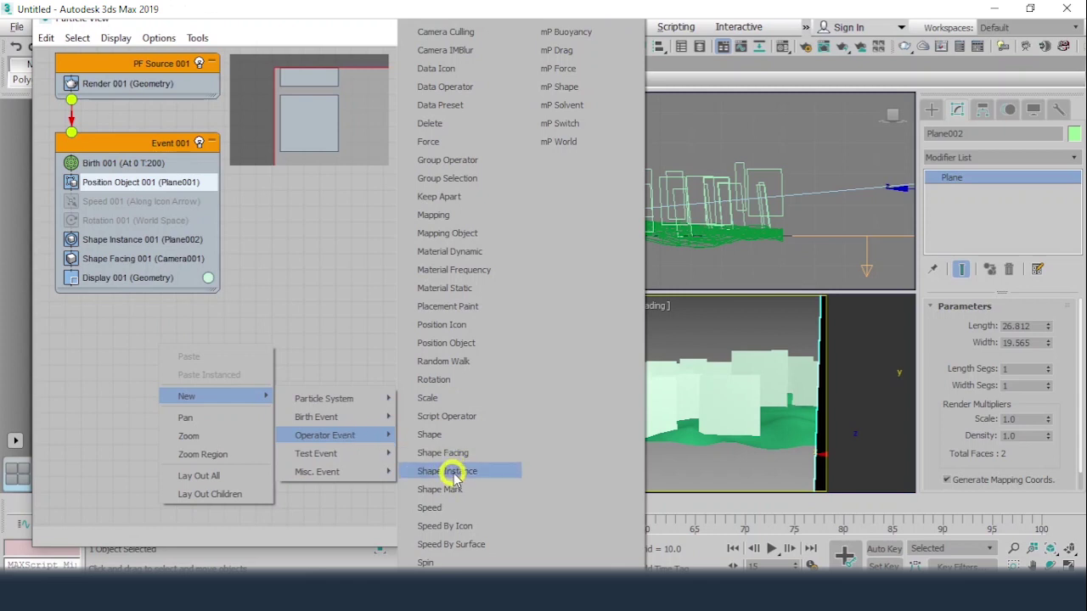
left_click(465, 293)
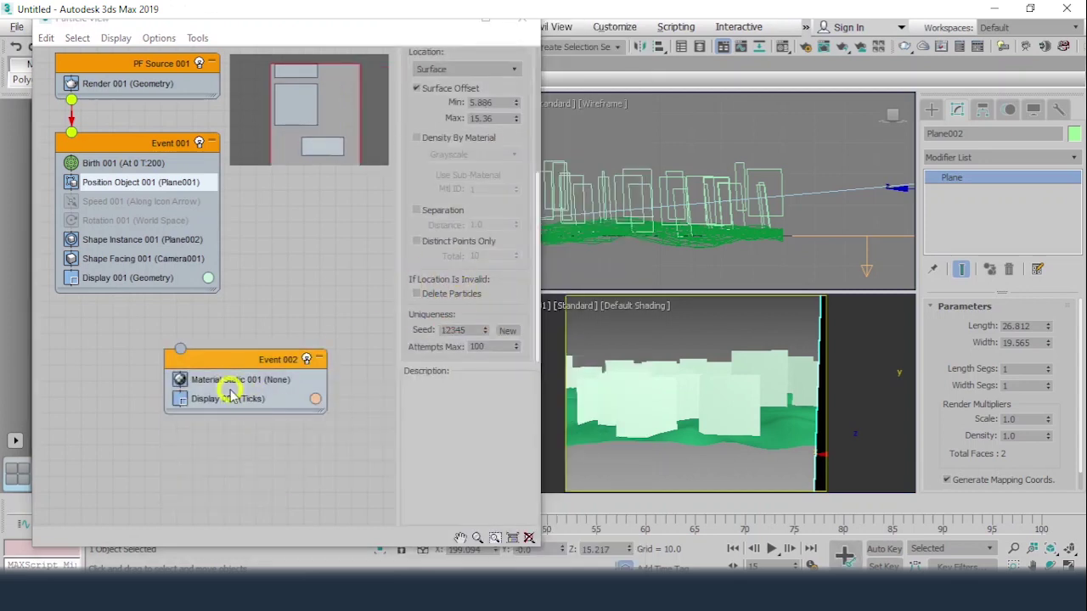
left_click_drag(217, 388, 116, 298)
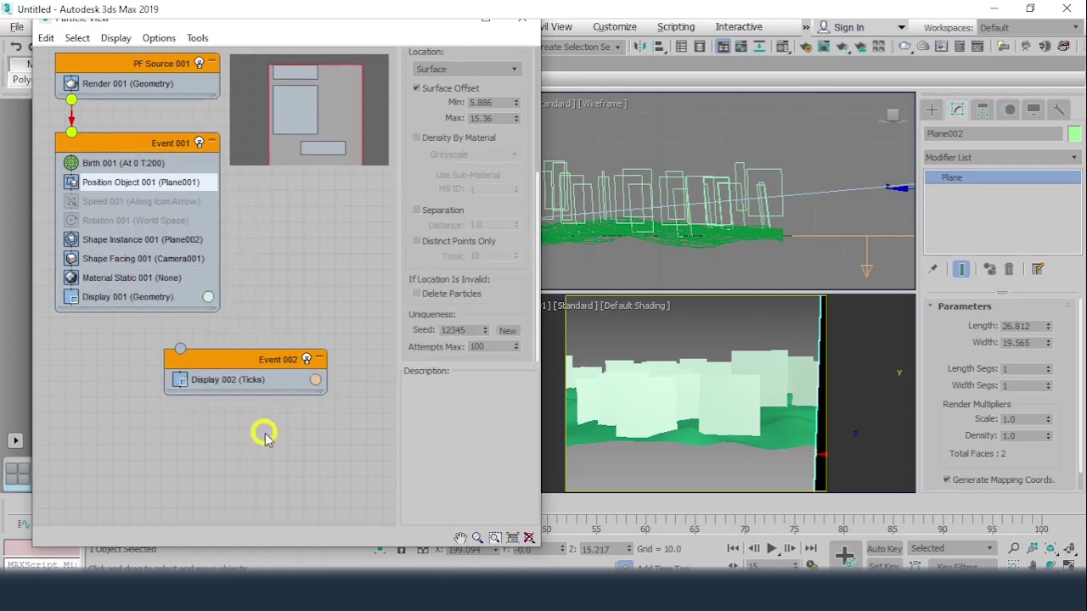
Delete the leftover empty Event 002 and select Material Static 001
left_click(279, 359)
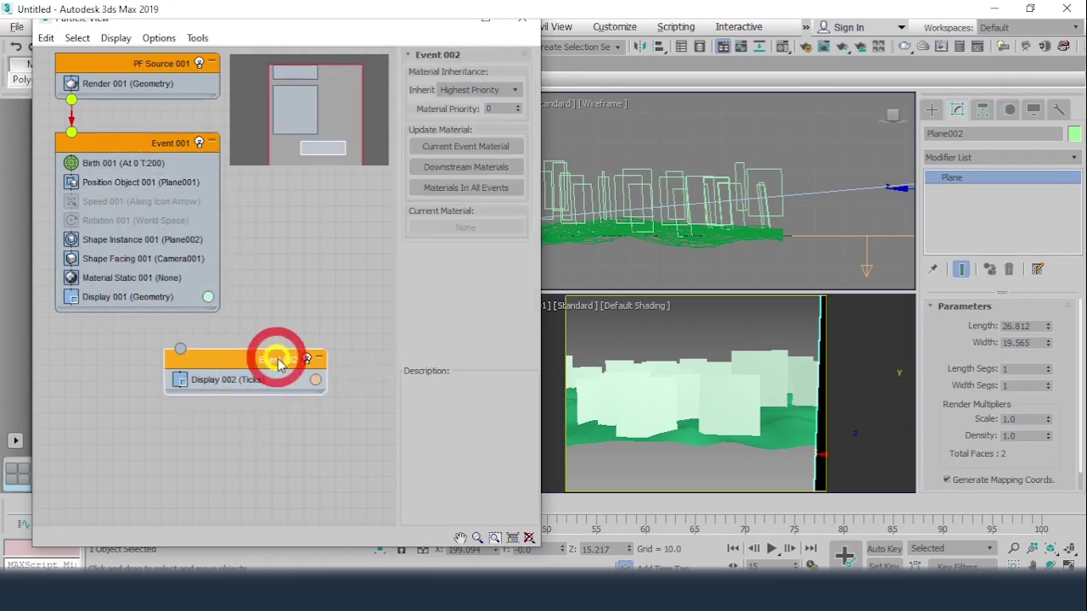
key("Delete")
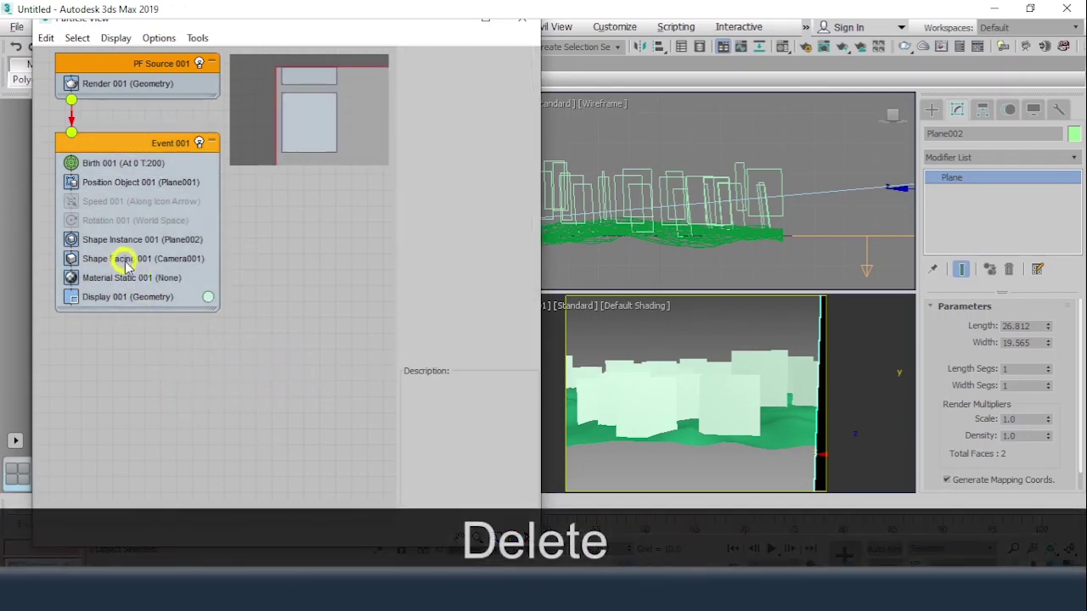
left_click(123, 281)
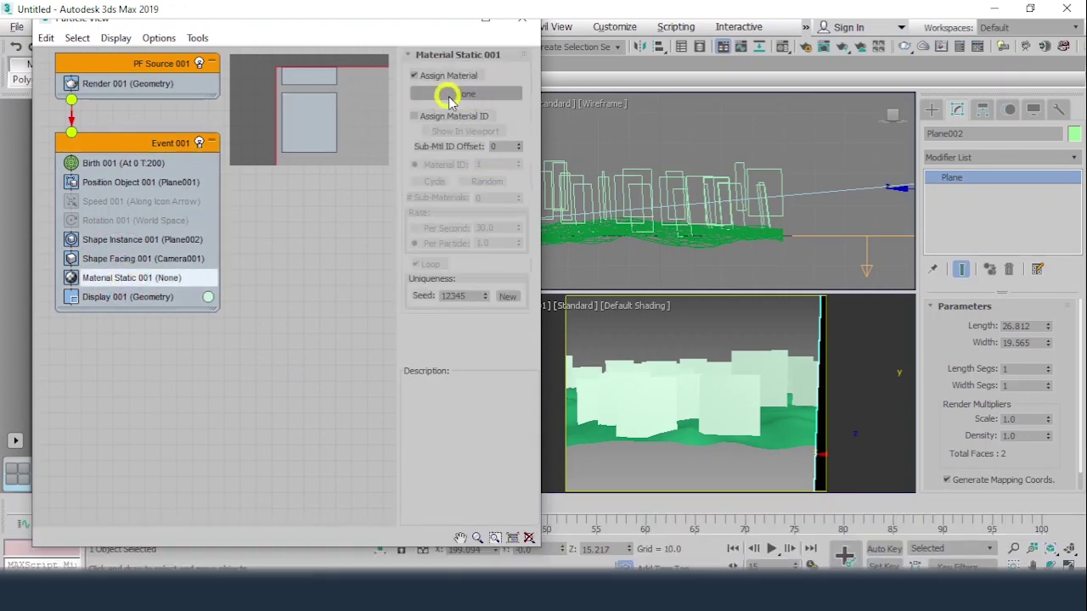
Open the Material Editor with M and switch it to the Slate Material Editor mode
key("m")
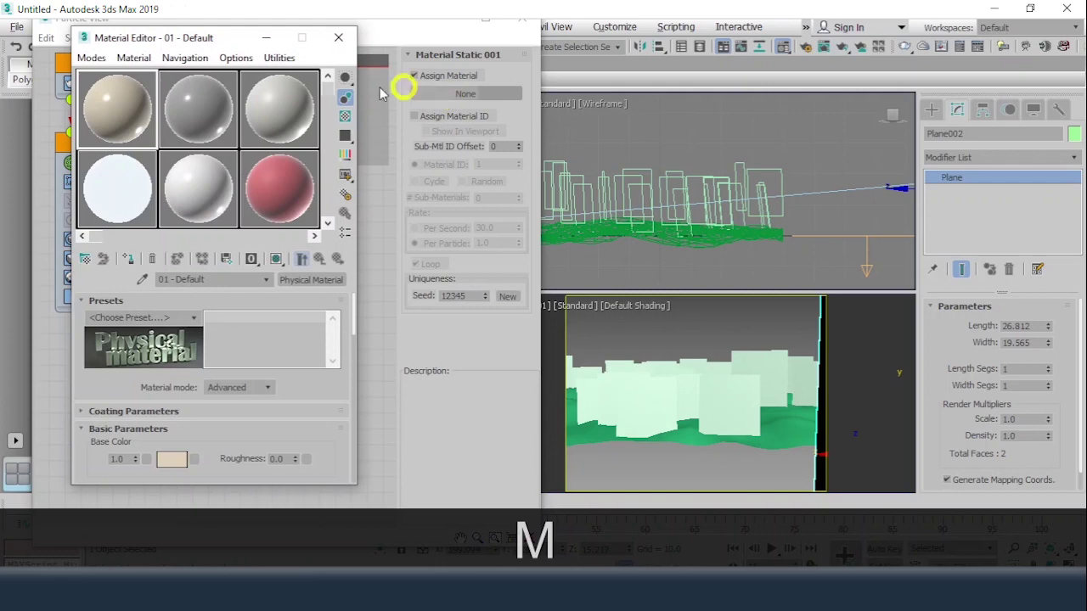
left_click_drag(195, 34, 716, 88)
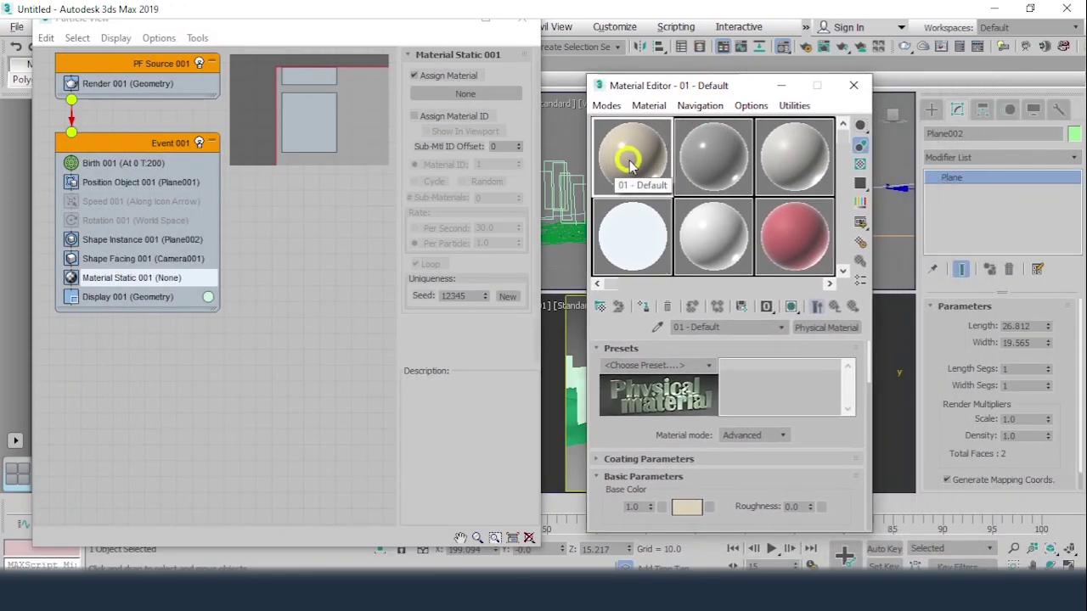
left_click_drag(628, 163, 617, 141)
left_click(606, 105)
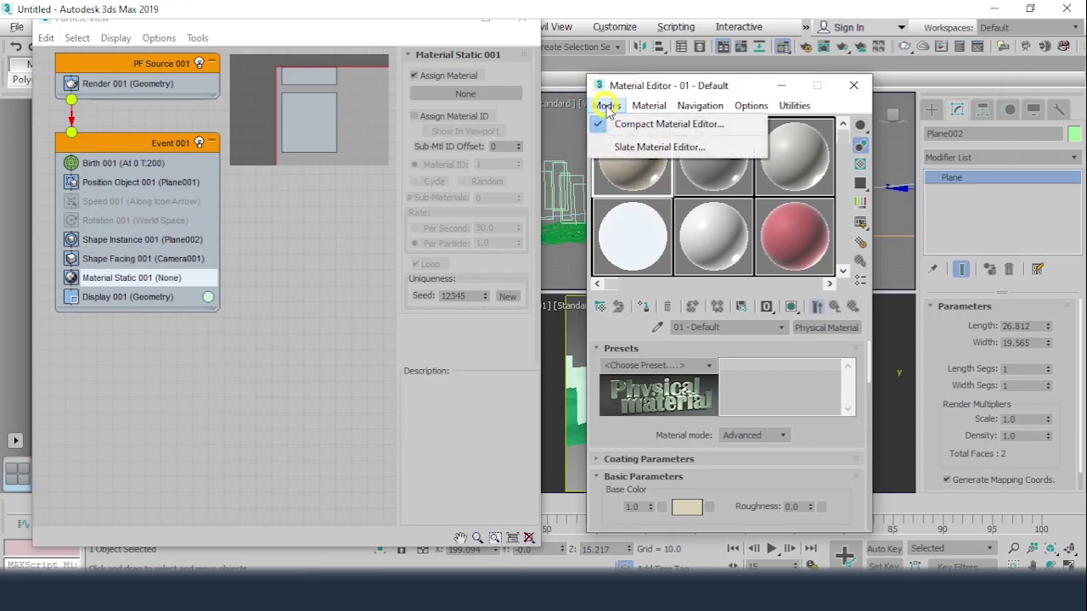
left_click(639, 147)
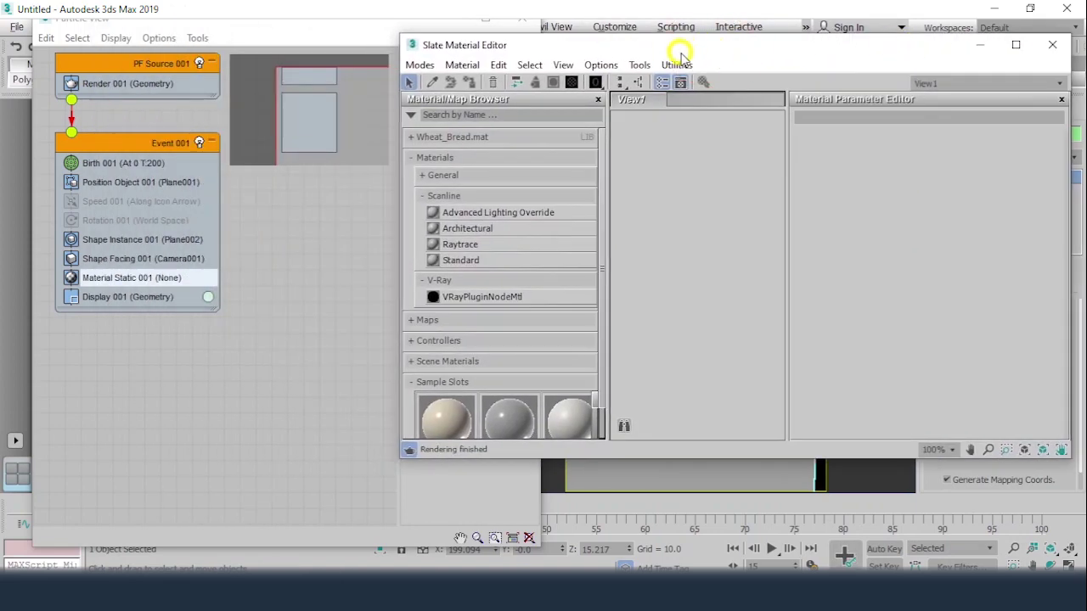
Create Standard material Material #2 in View1 and wire it as an instance into Material Static 001
left_click_drag(681, 53, 761, 31)
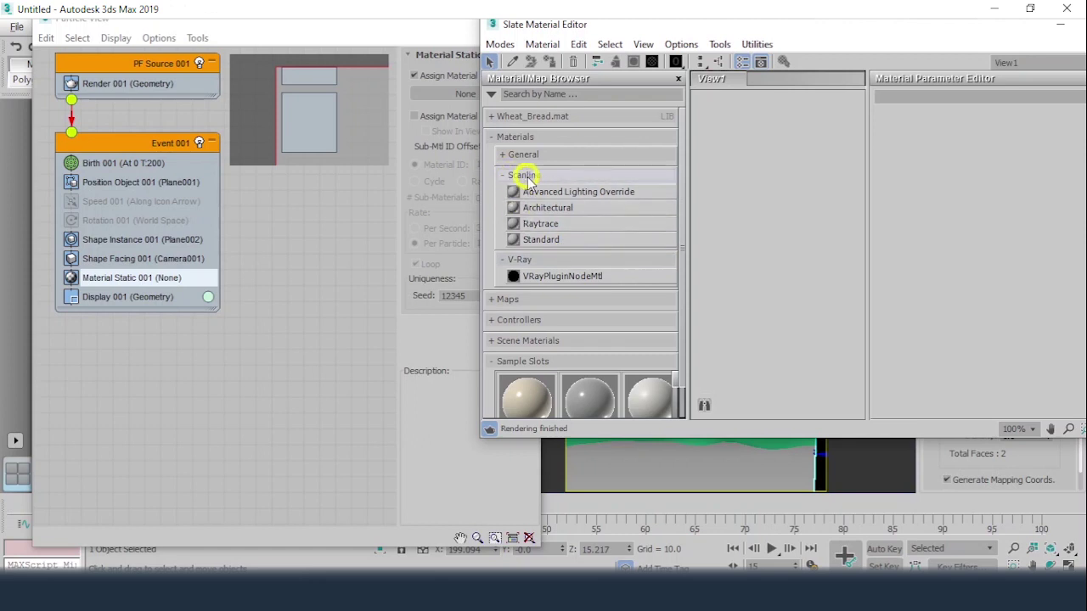
left_click_drag(552, 239, 785, 168)
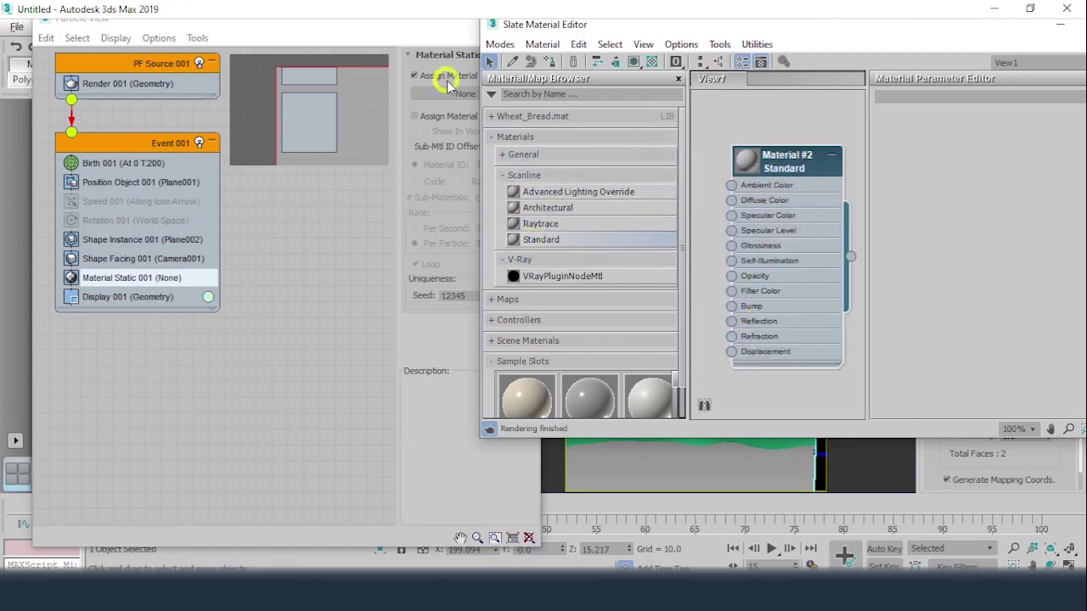
left_click_drag(403, 30, 267, 25)
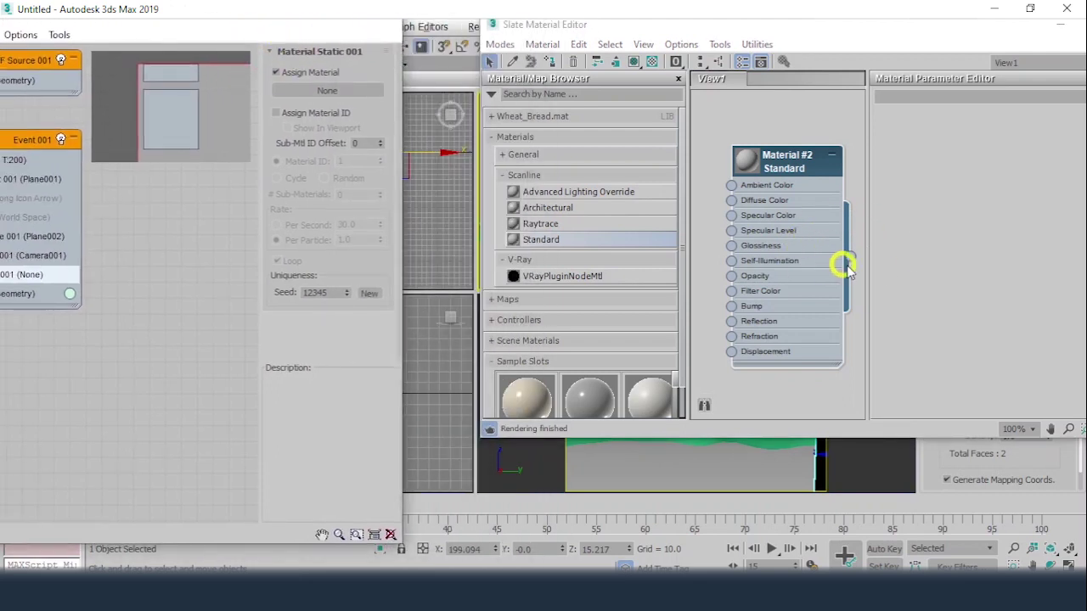
left_click_drag(850, 255, 334, 92)
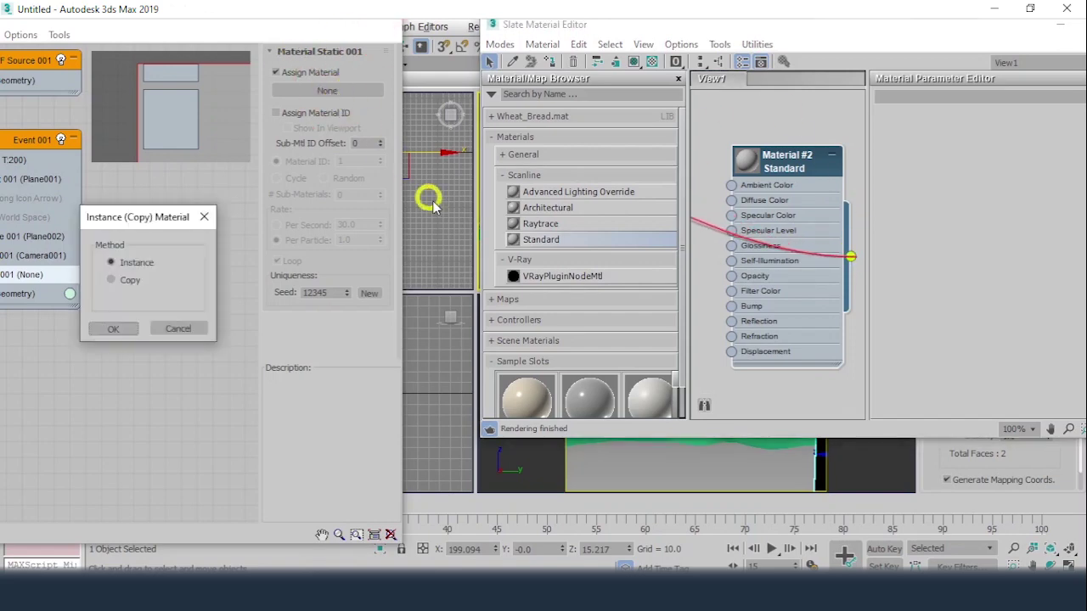
left_click(115, 328)
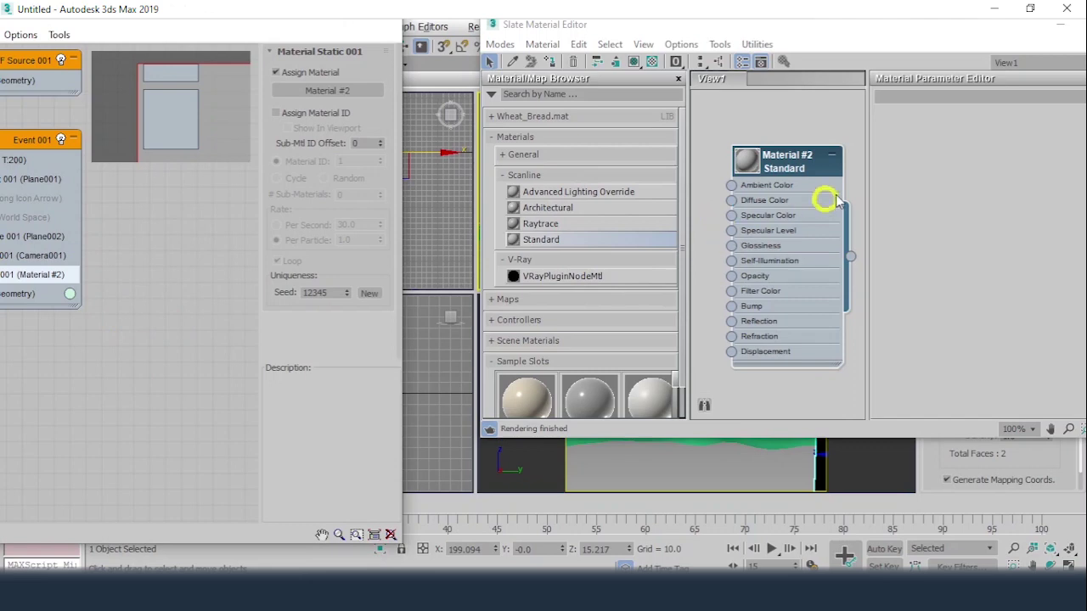
double_click(800, 168)
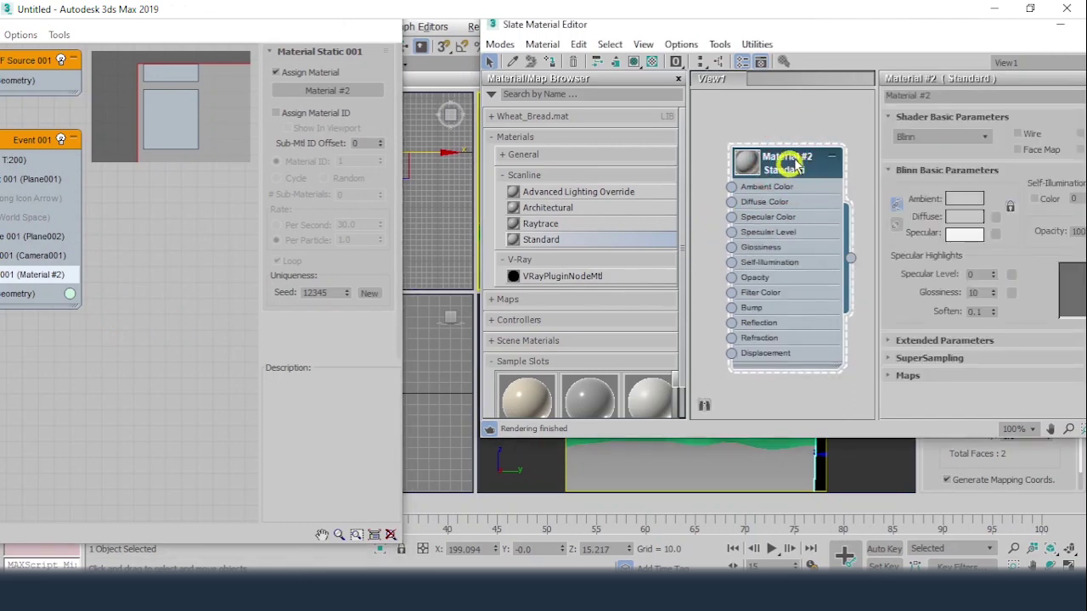
Set Material #2's Ambient and Diffuse colour to dark red, then reposition the editor over the viewports
left_click(966, 202)
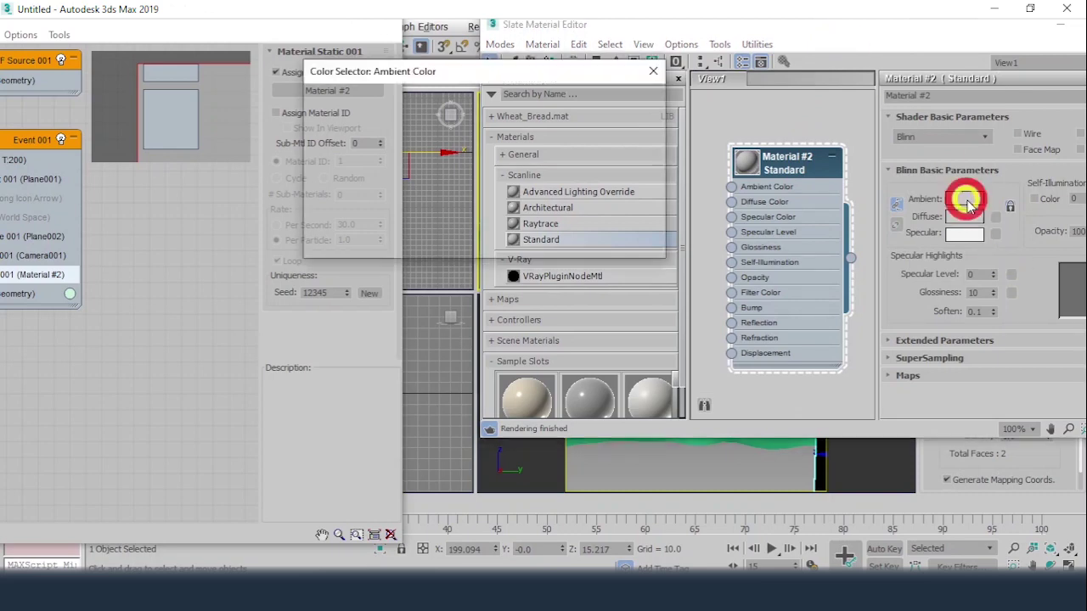
left_click(597, 155)
left_click_drag(582, 168, 615, 169)
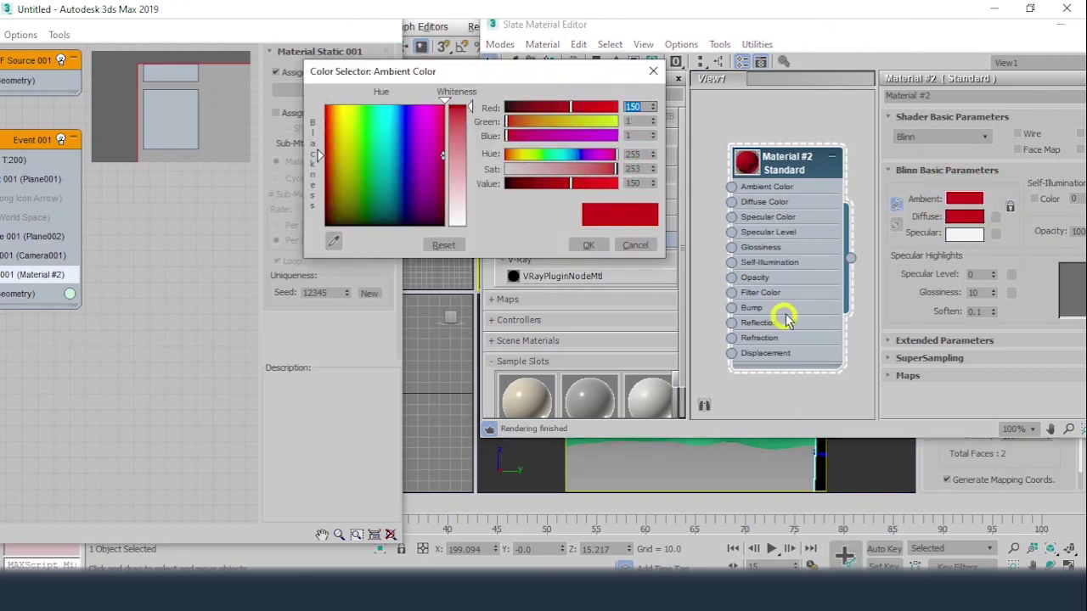
left_click(584, 245)
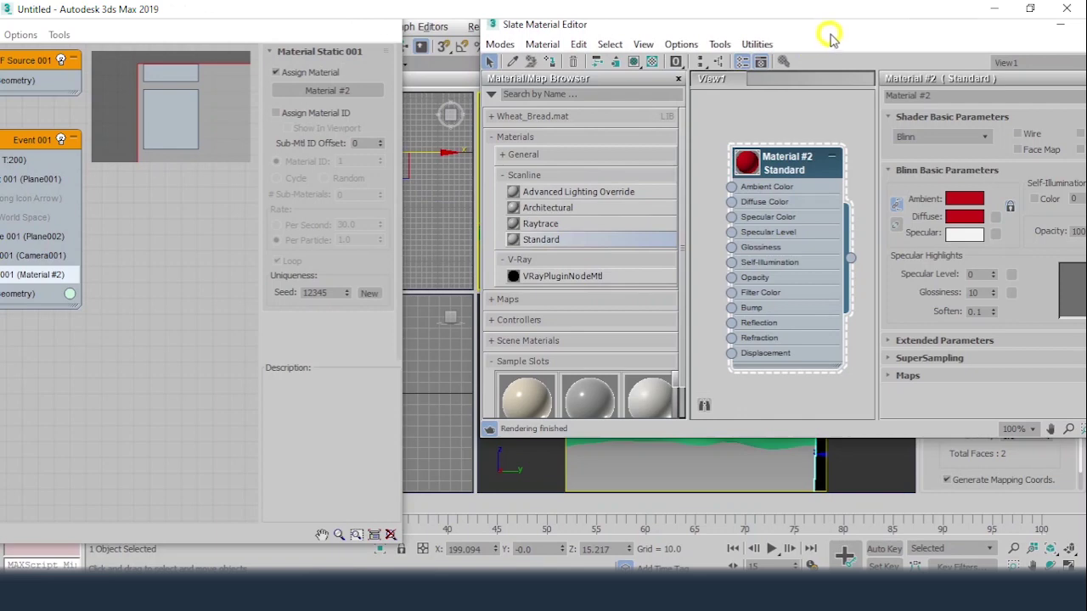
left_click_drag(832, 27, 834, 490)
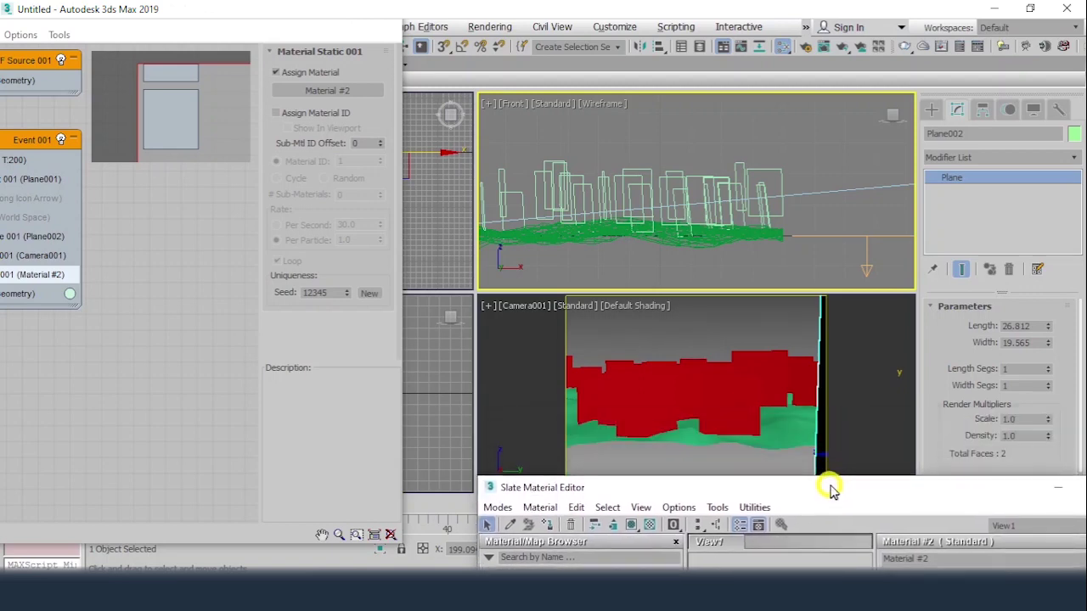
left_click_drag(833, 488, 775, 102)
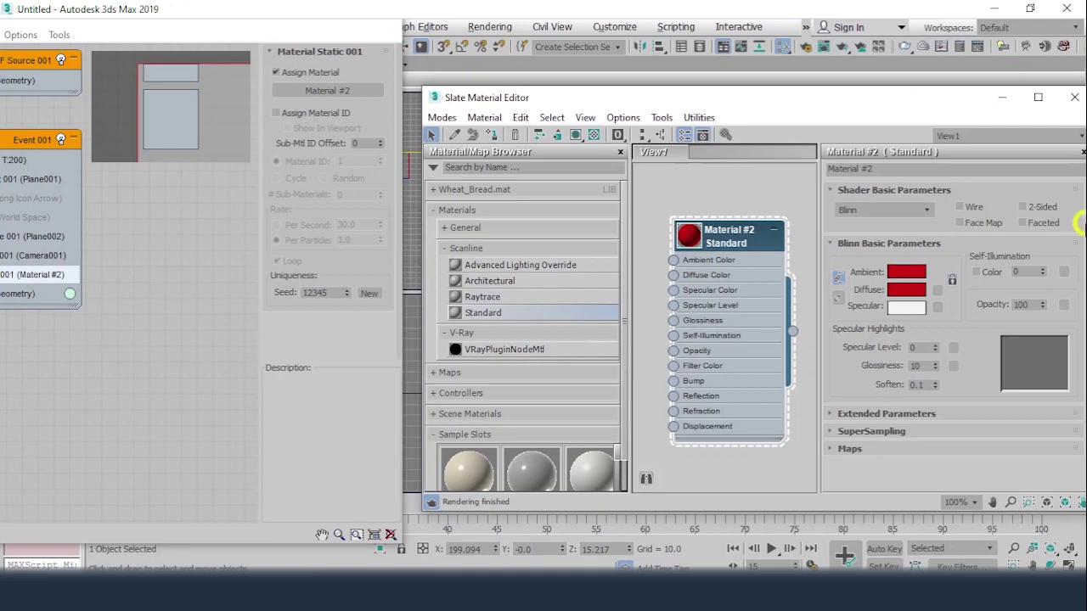
Load the ml_tree_09 image as a Bitmap in Material #2's Diffuse map
left_click(934, 291)
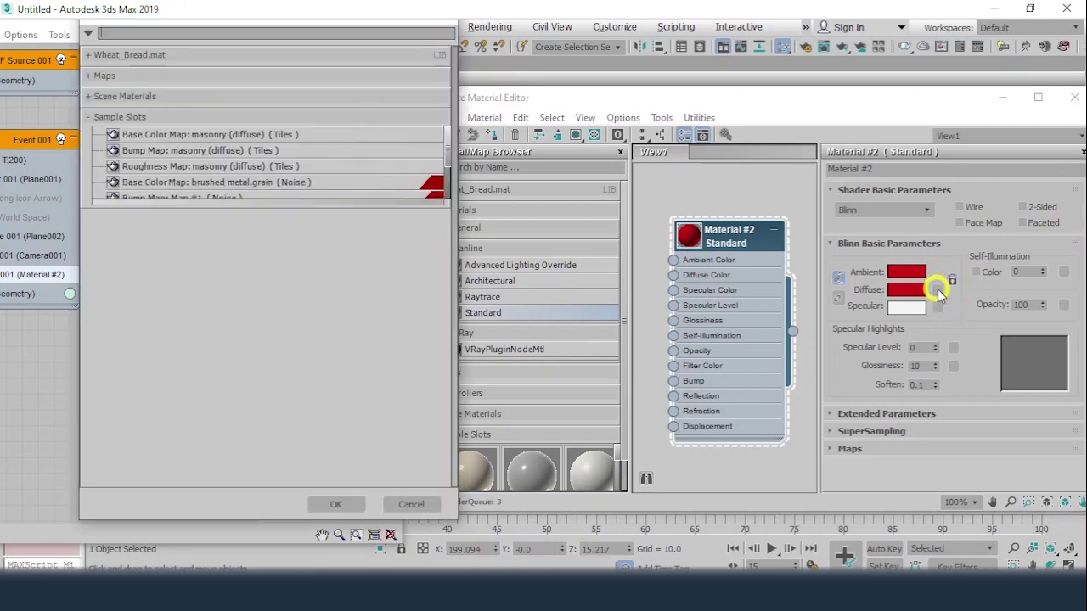
left_click(108, 75)
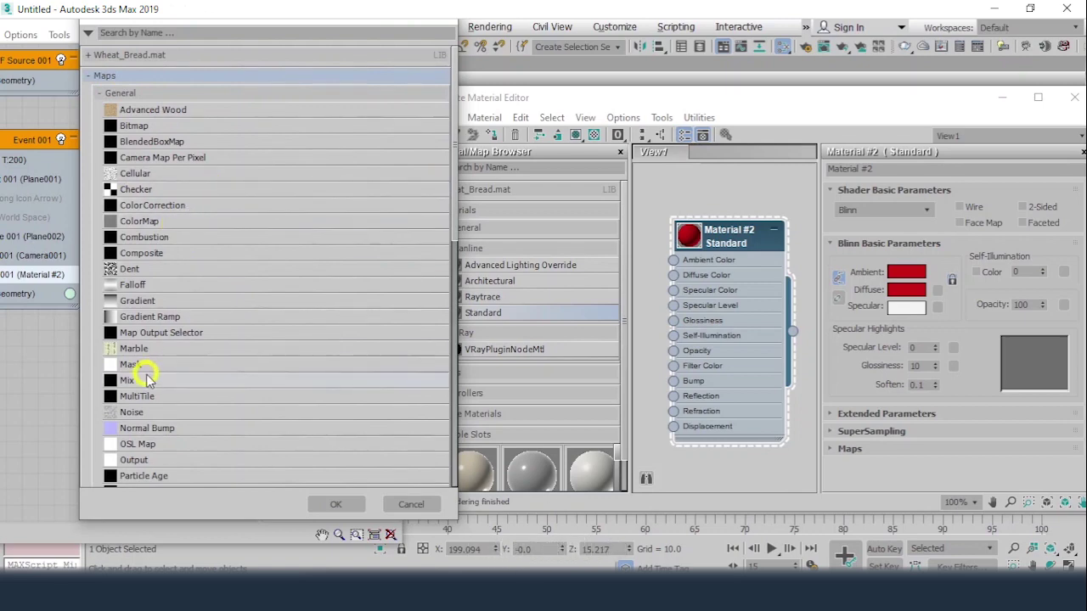
double_click(133, 126)
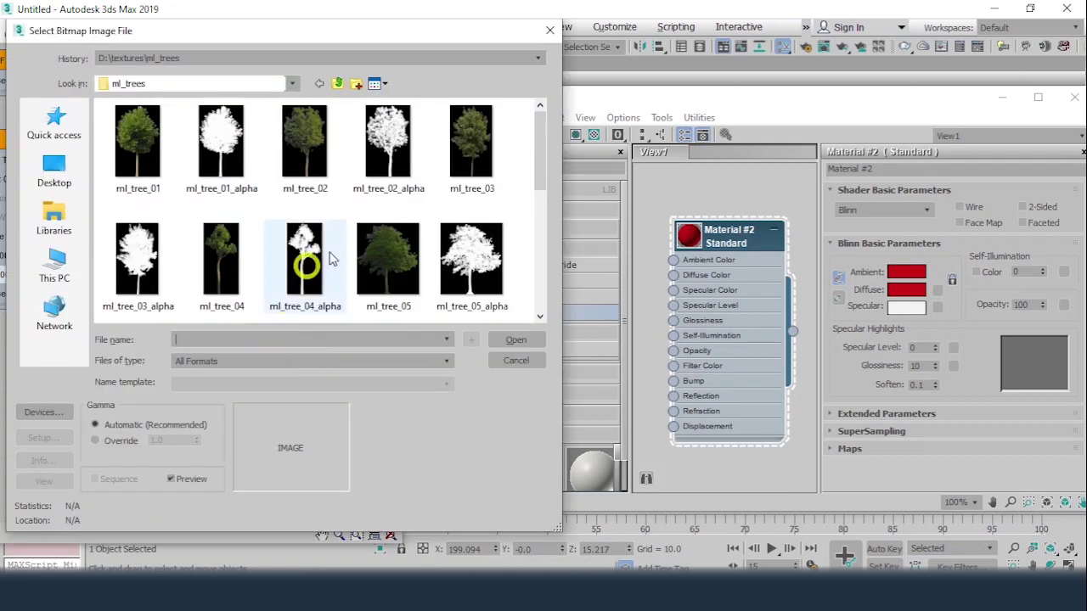
left_click_drag(535, 168, 550, 266)
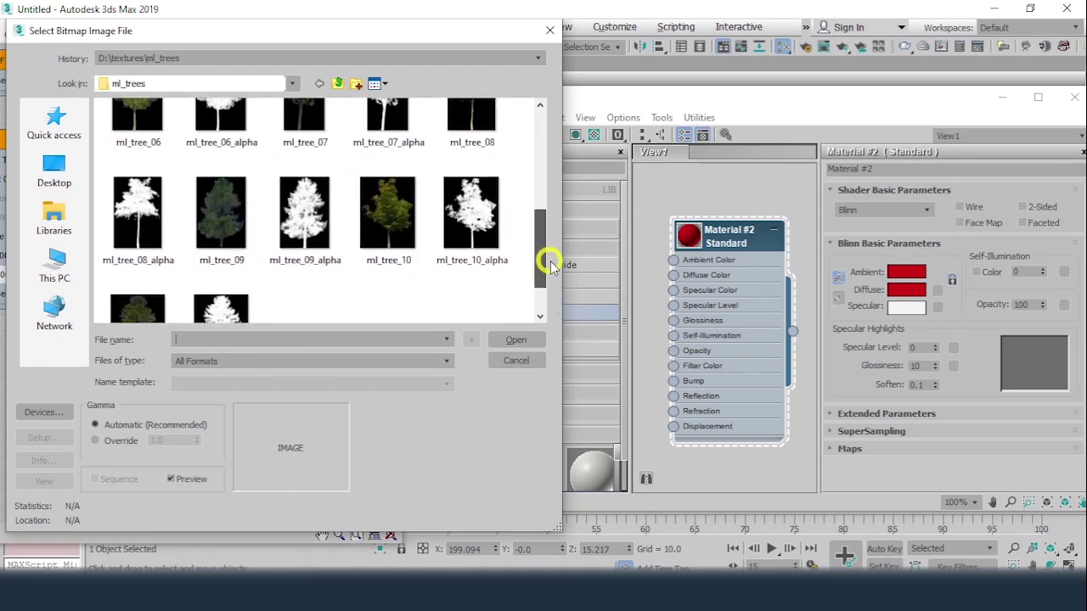
left_click(219, 222)
left_click(512, 338)
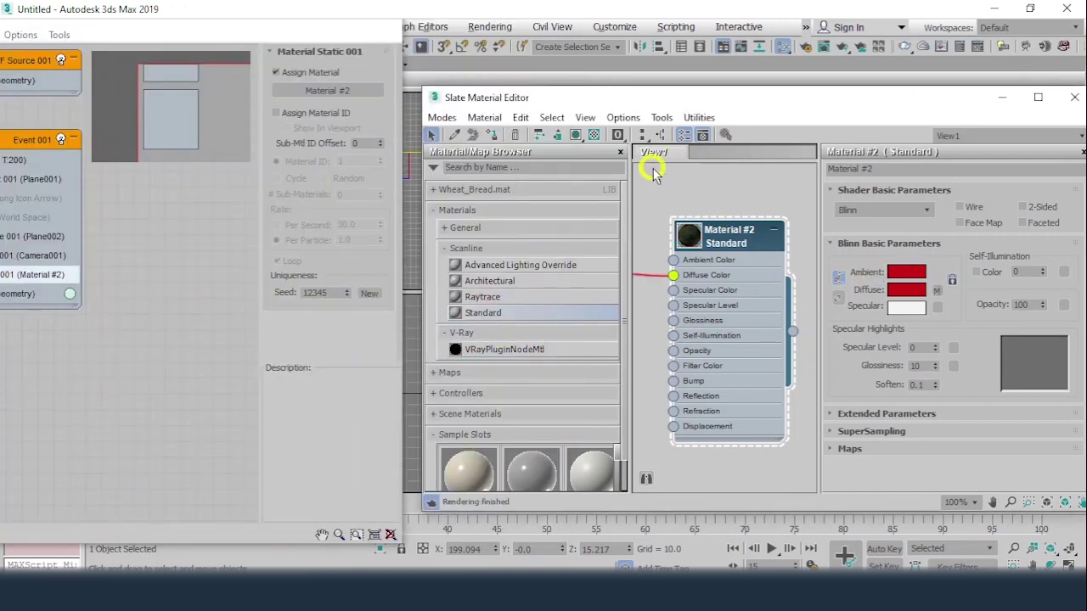
Show the tree texture in the viewports and maximize the Camera view
left_click(575, 137)
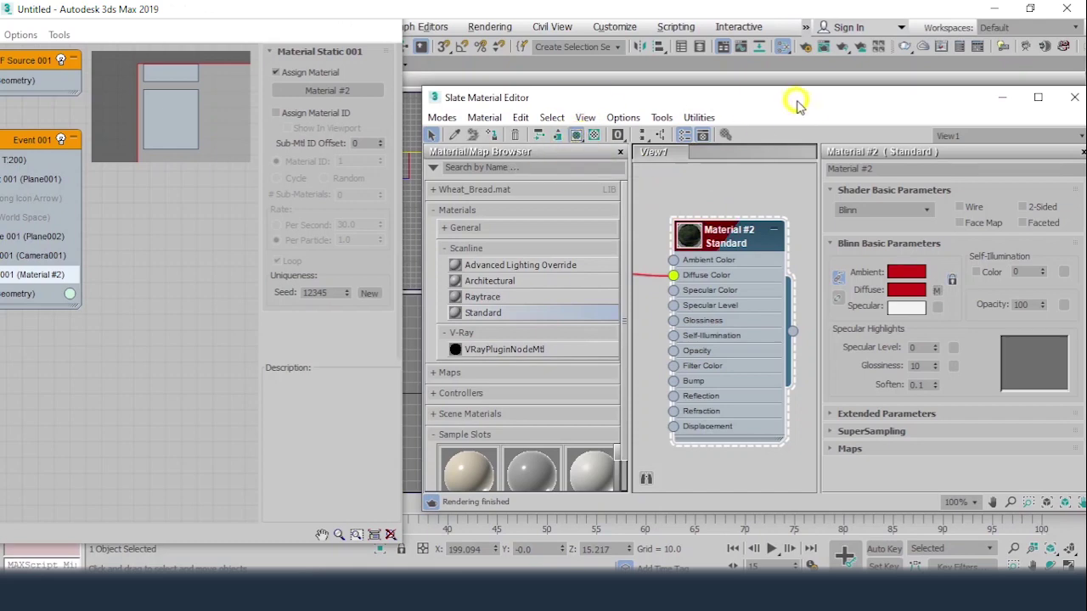
left_click_drag(796, 103, 789, 436)
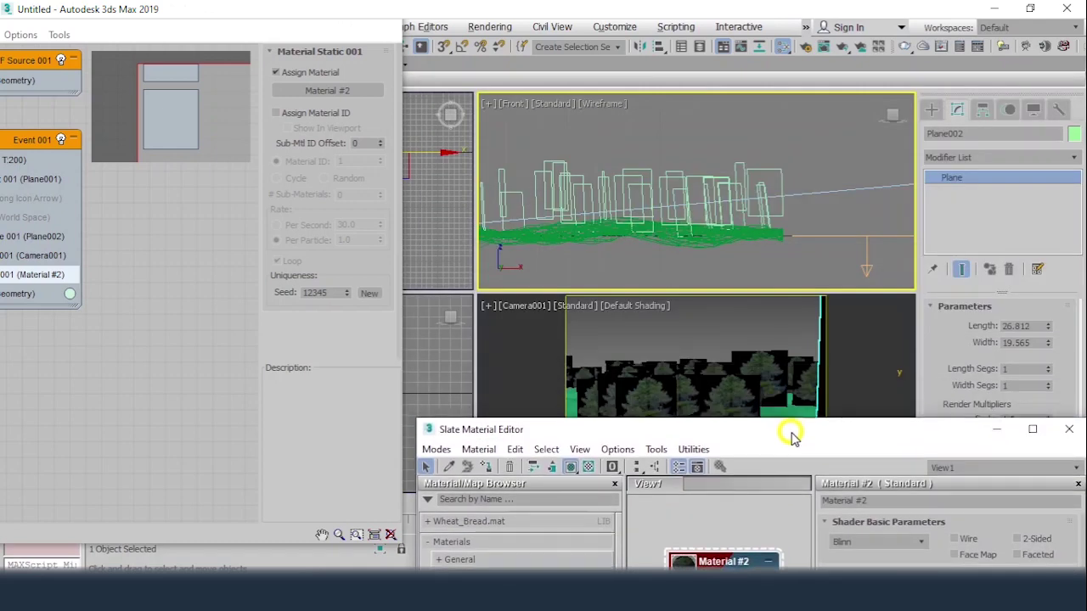
key("alt+w")
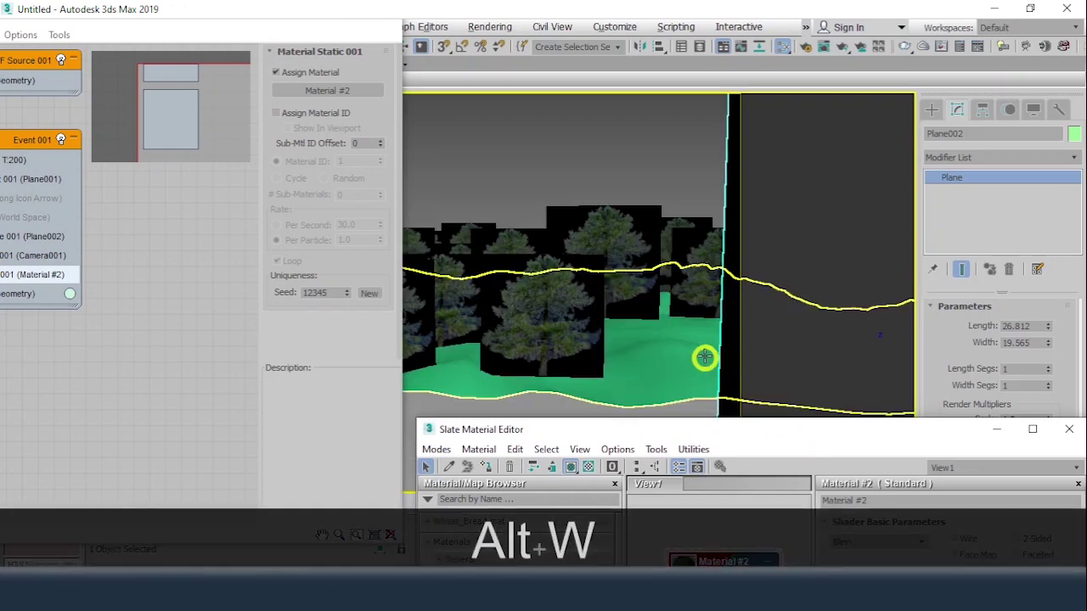
Select the green terrain plane and bring the Slate Material Editor back to the top of the screen
middle_click_drag(647, 260, 711, 247)
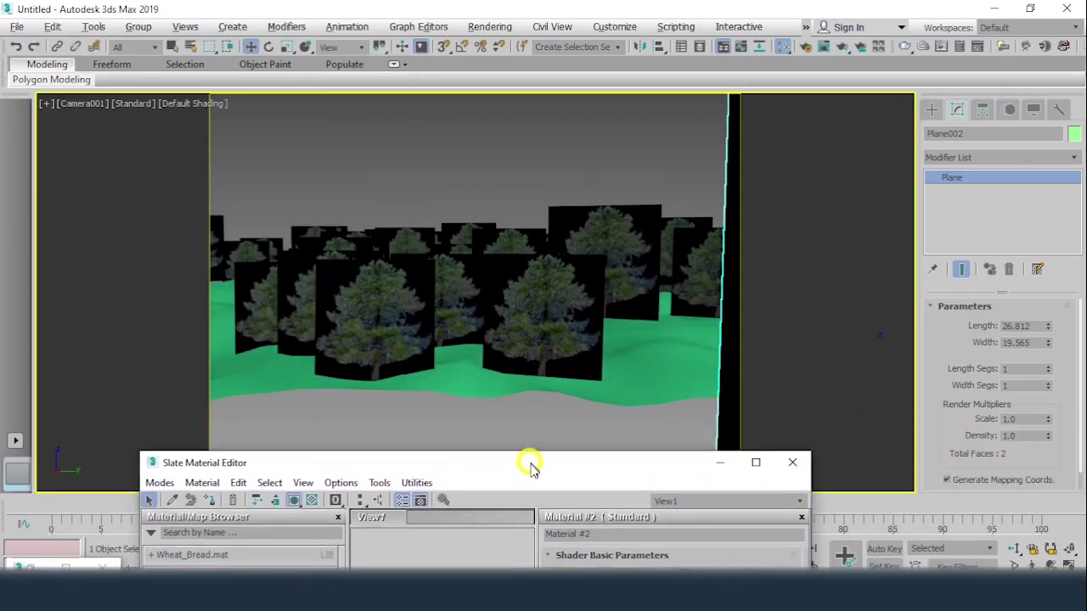
left_click_drag(528, 463, 527, 458)
left_click(582, 393)
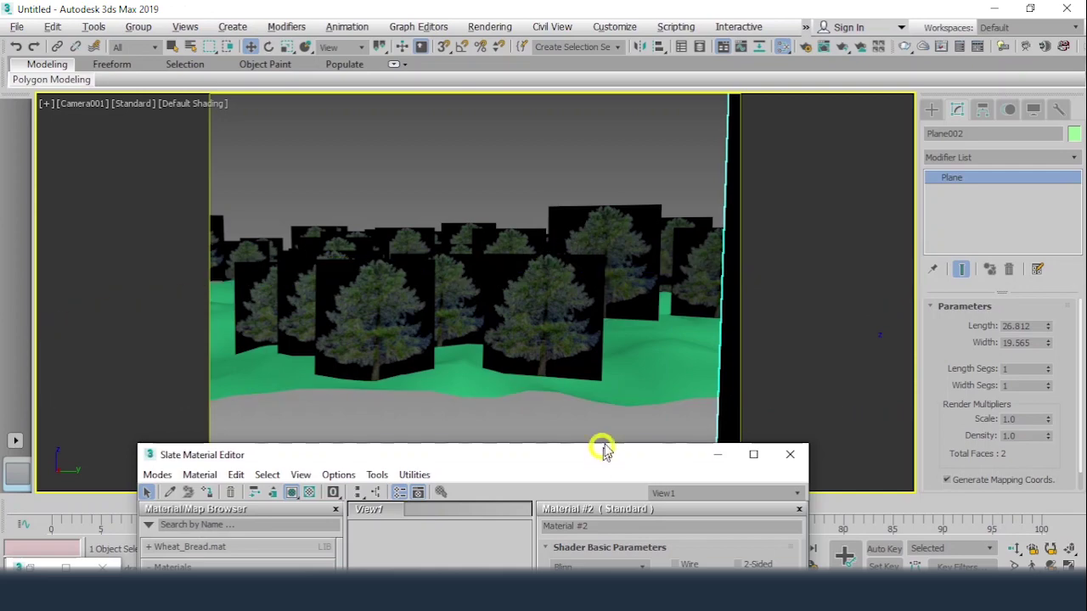
left_click_drag(603, 450, 600, 48)
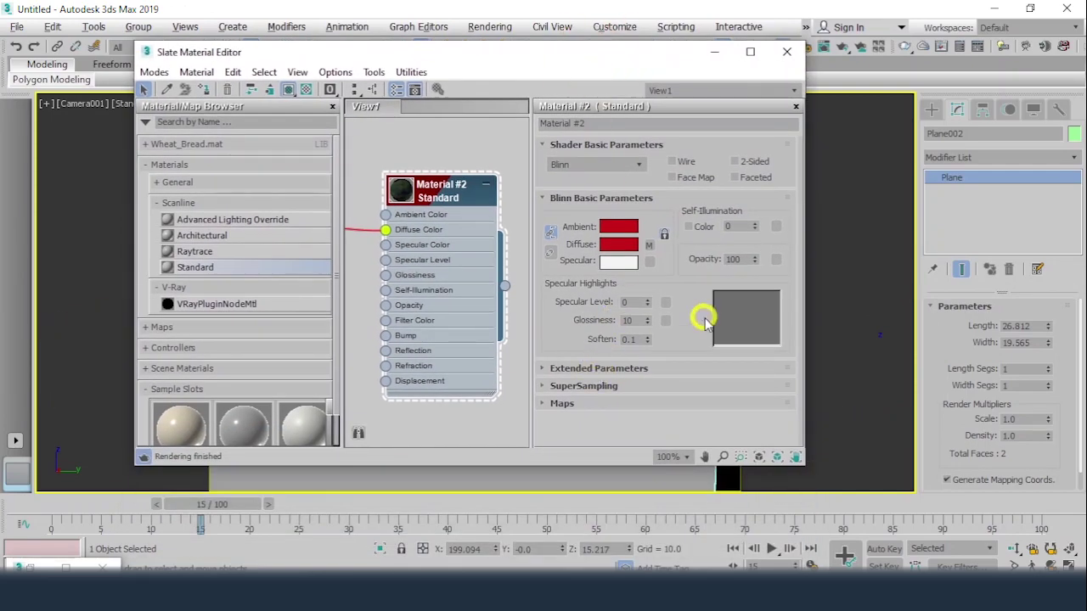
Load the ml_tree_09_alpha image as a Bitmap in Material #2's Opacity map
left_click(776, 259)
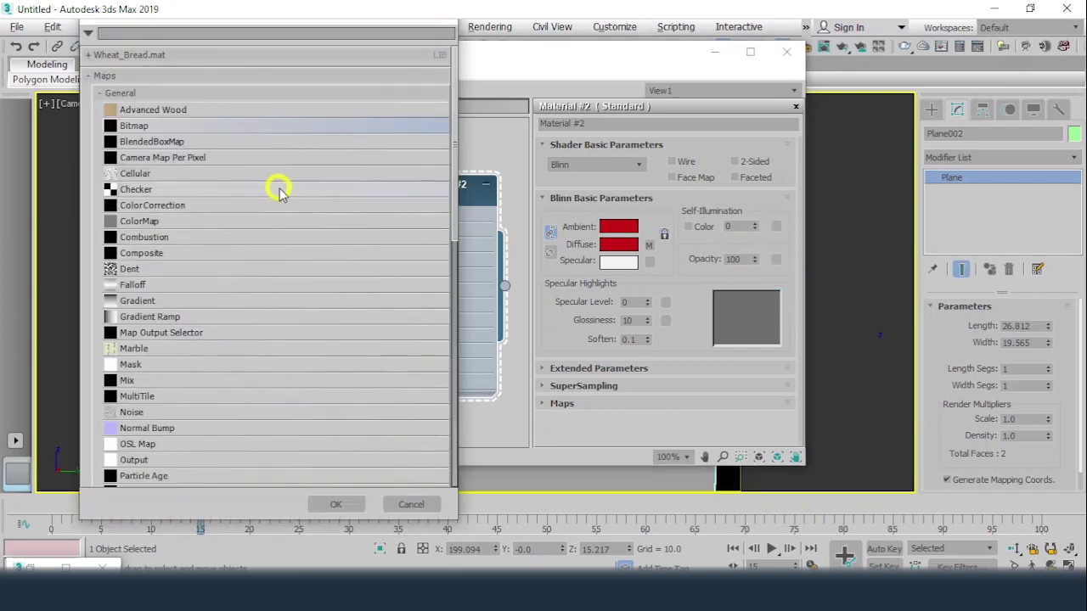
double_click(176, 126)
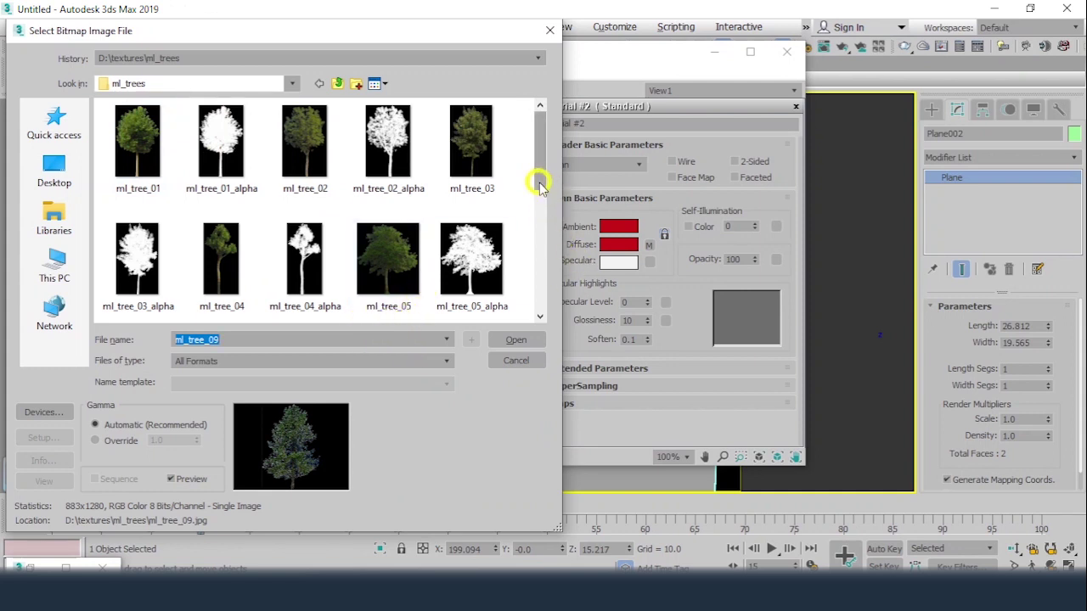
left_click_drag(543, 175, 544, 281)
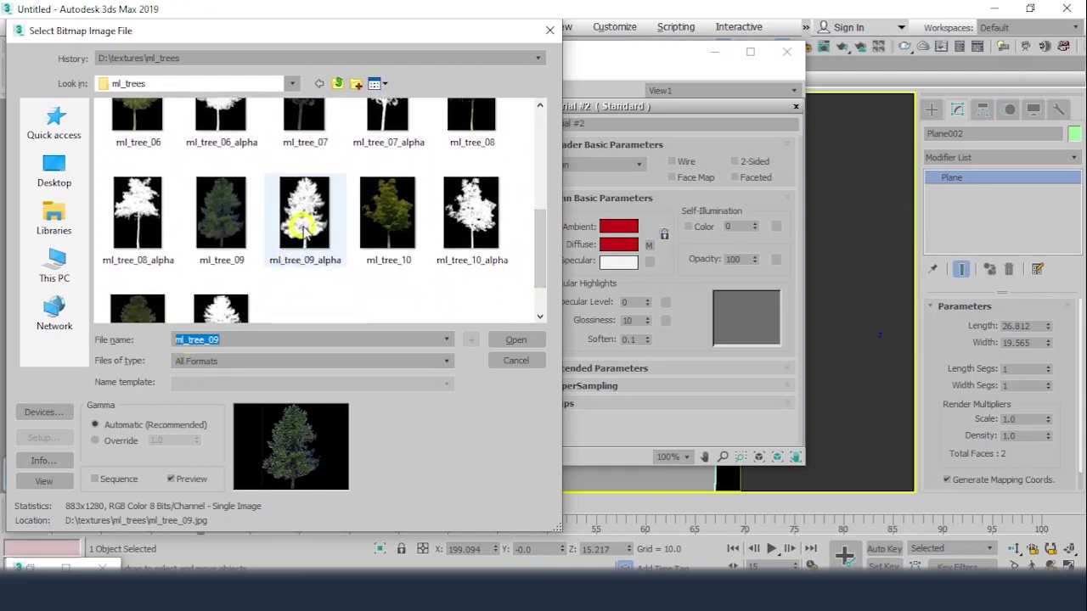
left_click(304, 228)
left_click(512, 344)
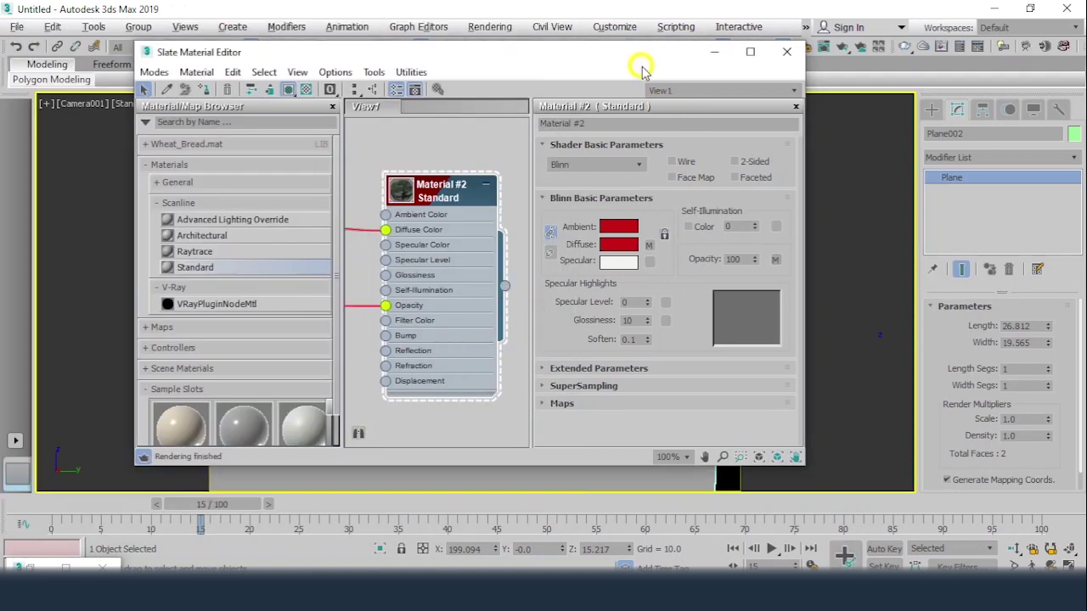
Move the editor aside, restore the four-viewport layout, and select the camera in Top view
left_click_drag(642, 68, 651, 486)
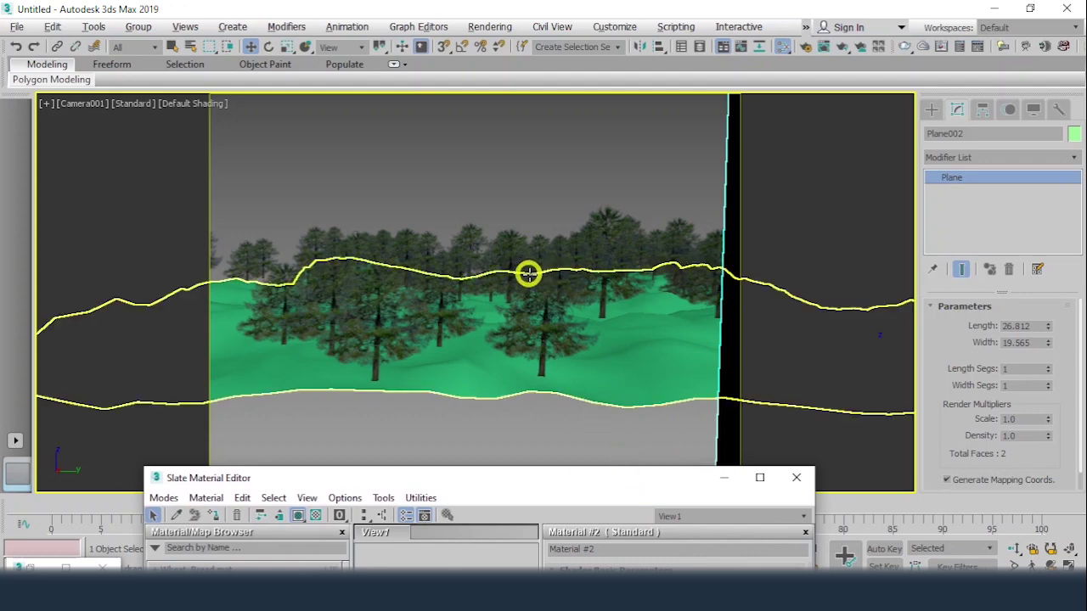
key("alt+w")
left_click(459, 266)
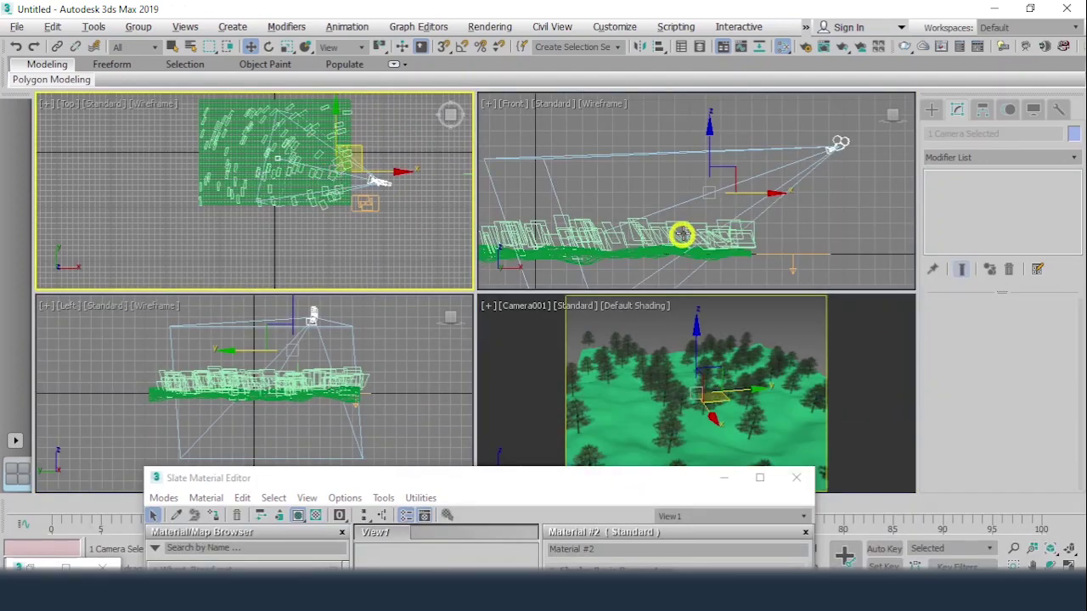
left_click(861, 177)
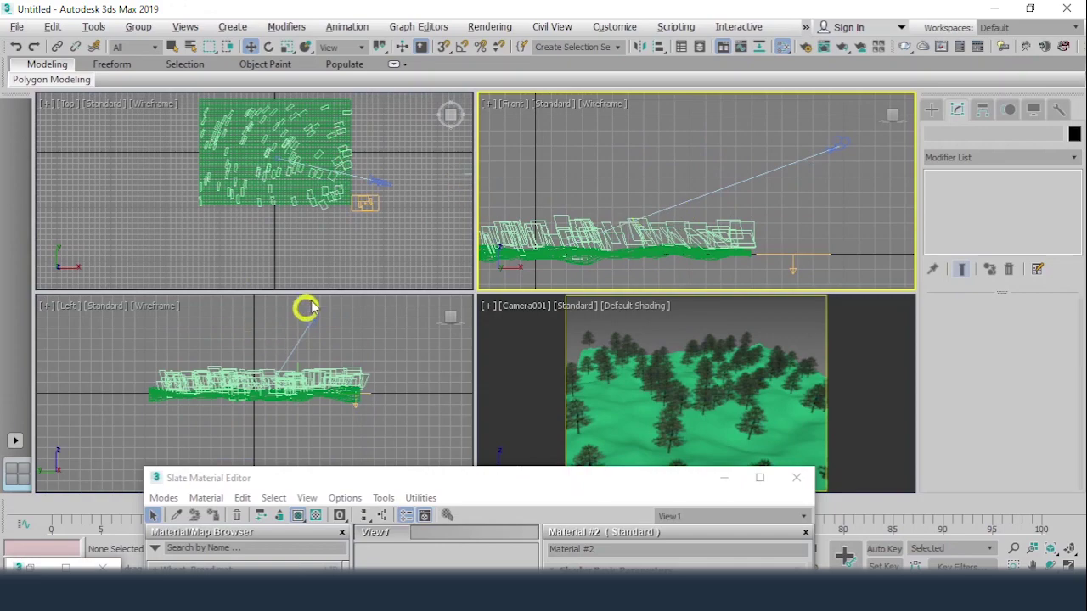
left_click(384, 175)
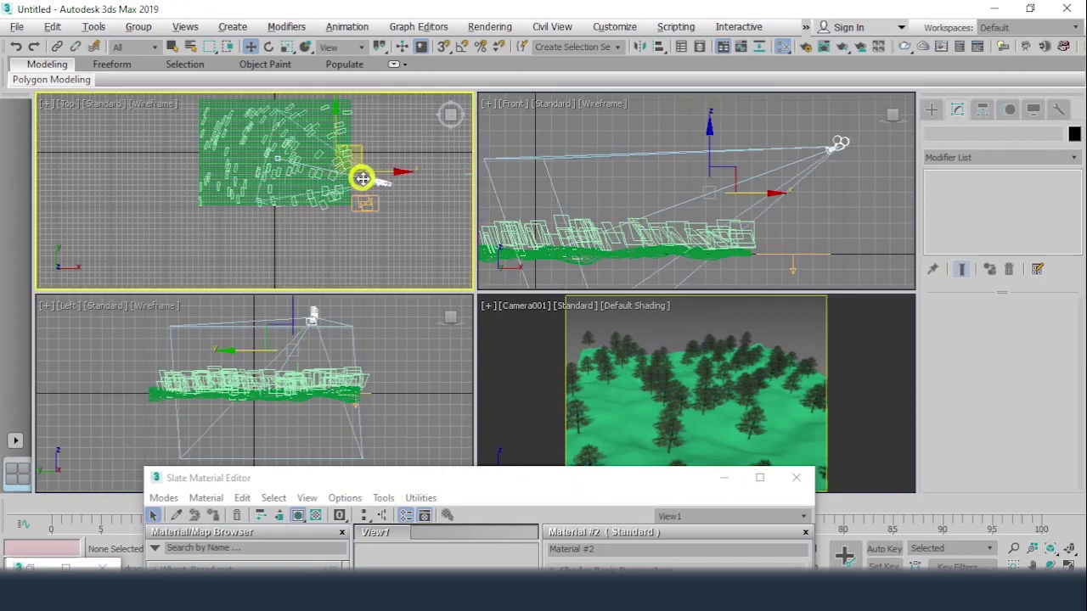
Swing Camera001's target across the forest and lower the camera toward treetop height
left_click(279, 158)
left_click_drag(311, 145, 223, 96)
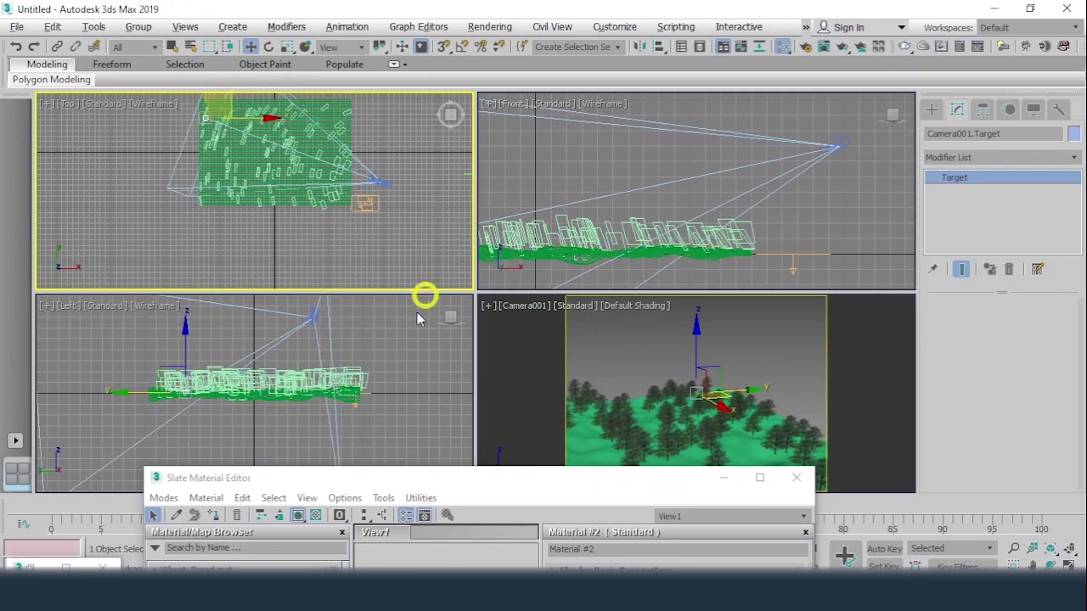
left_click(847, 149)
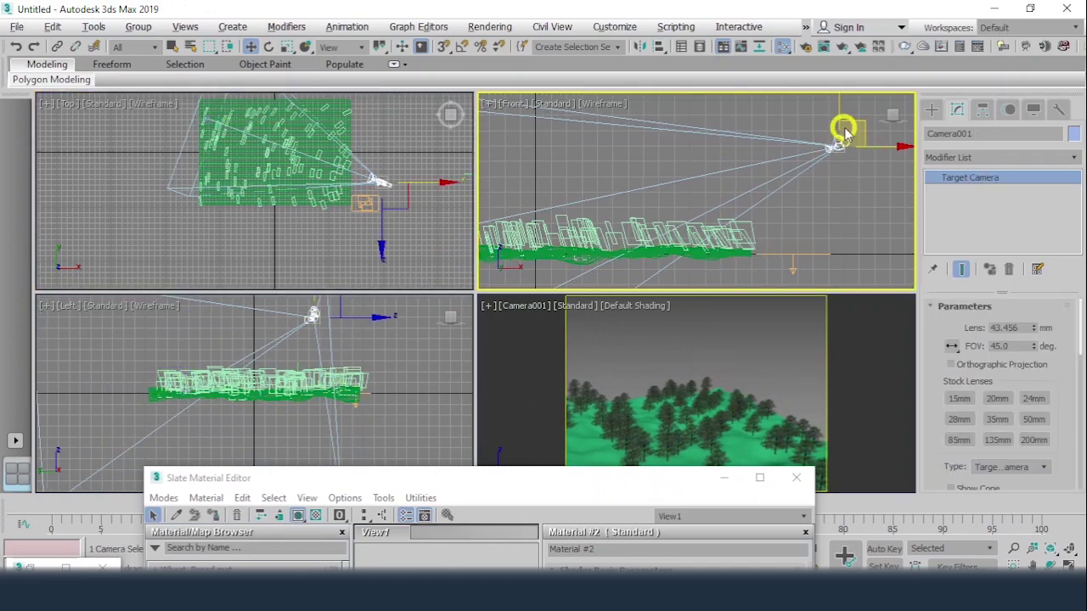
left_click_drag(838, 107, 867, 186)
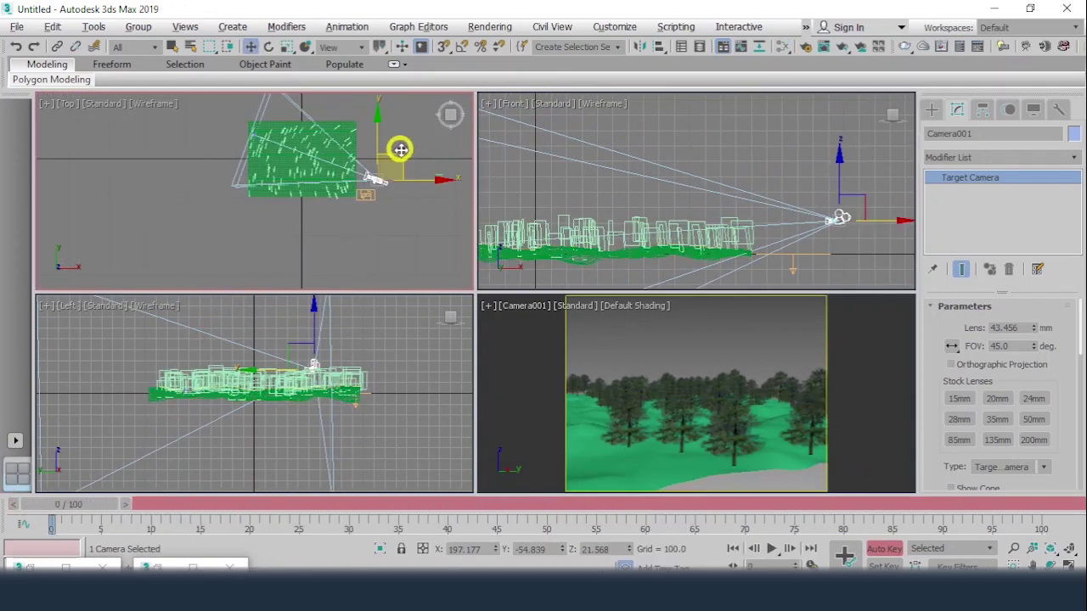
Key Camera001's position across the forest at frames 0, 49 and 100
left_click_drag(400, 150, 299, 180)
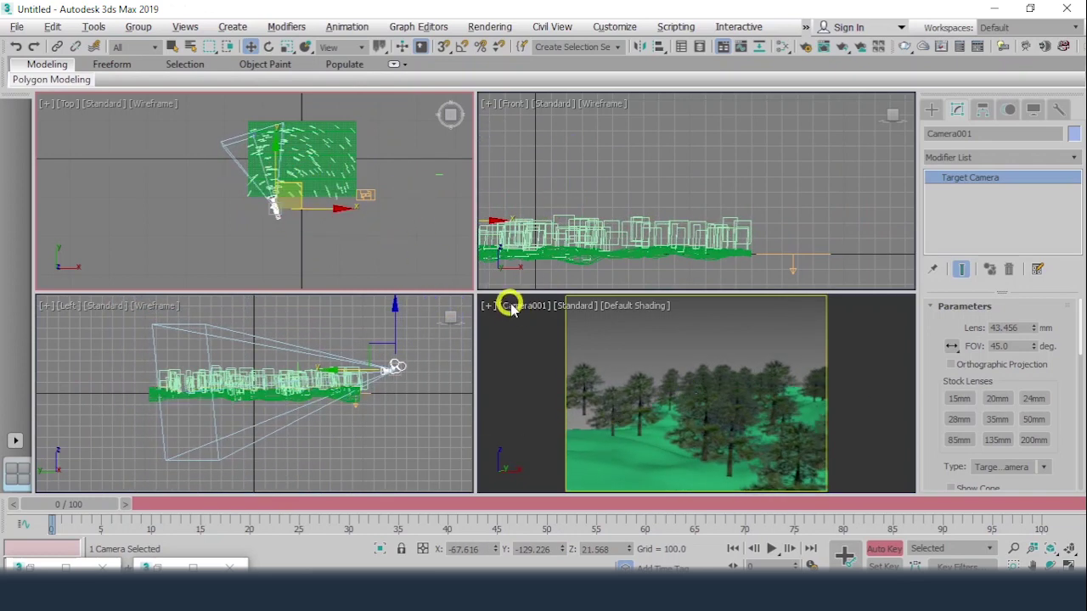
left_click(540, 503)
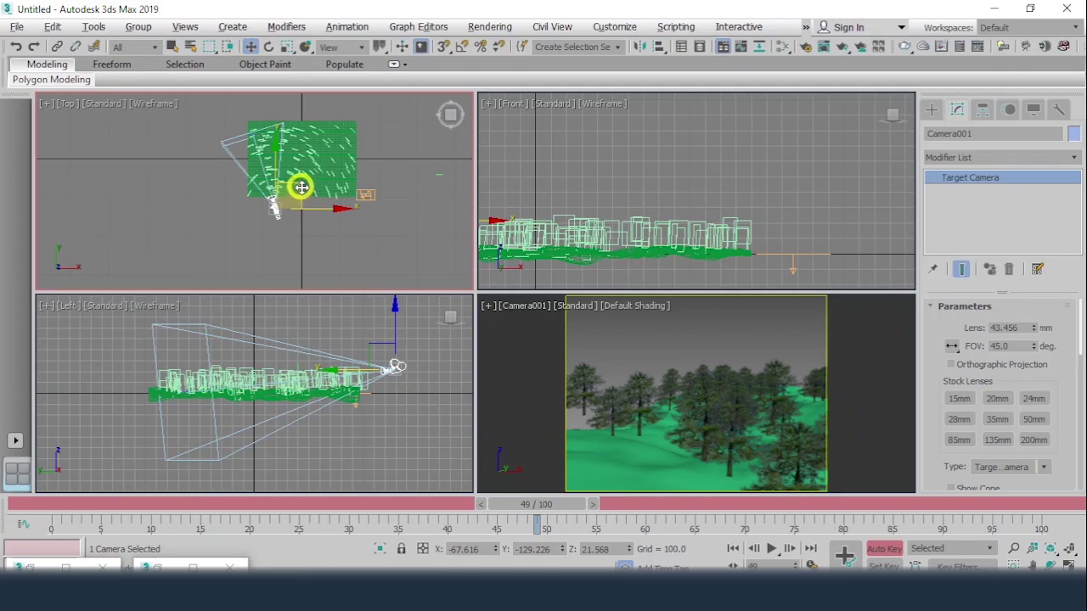
left_click_drag(302, 187, 394, 175)
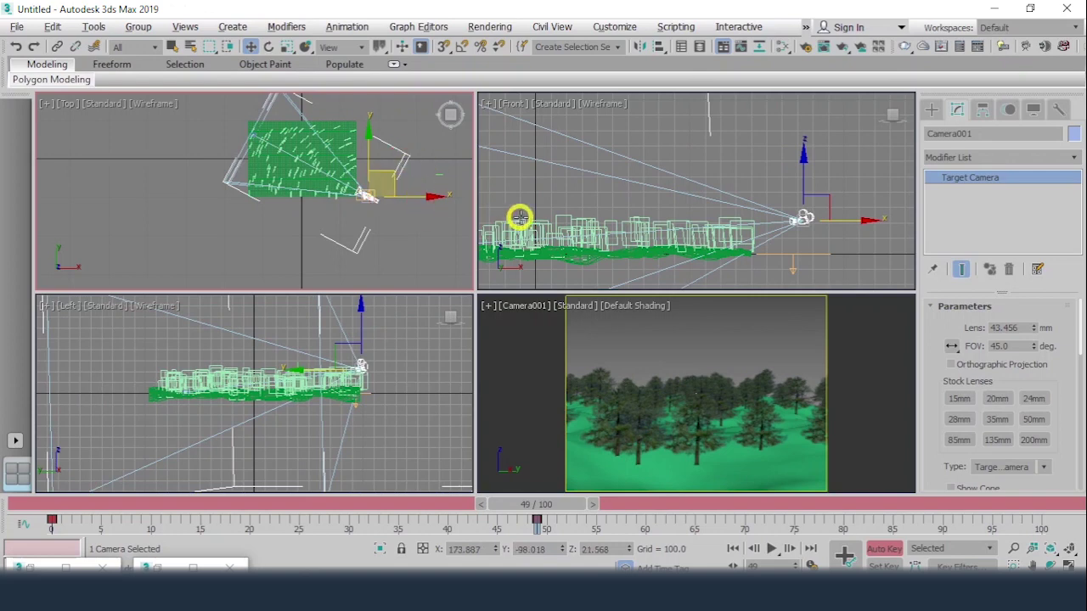
left_click(1059, 512)
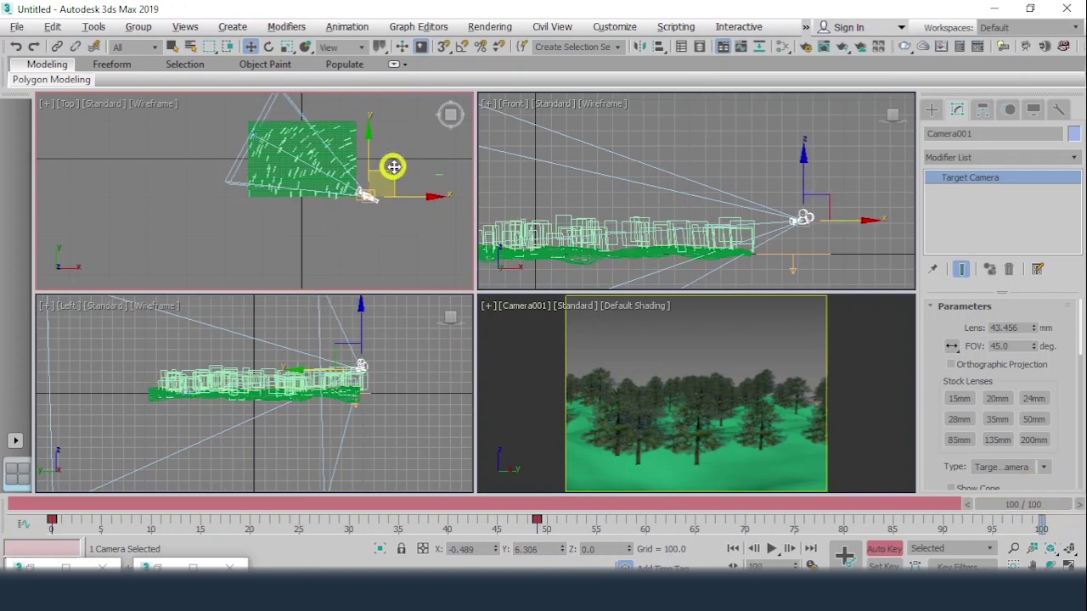
left_click_drag(388, 165, 389, 116)
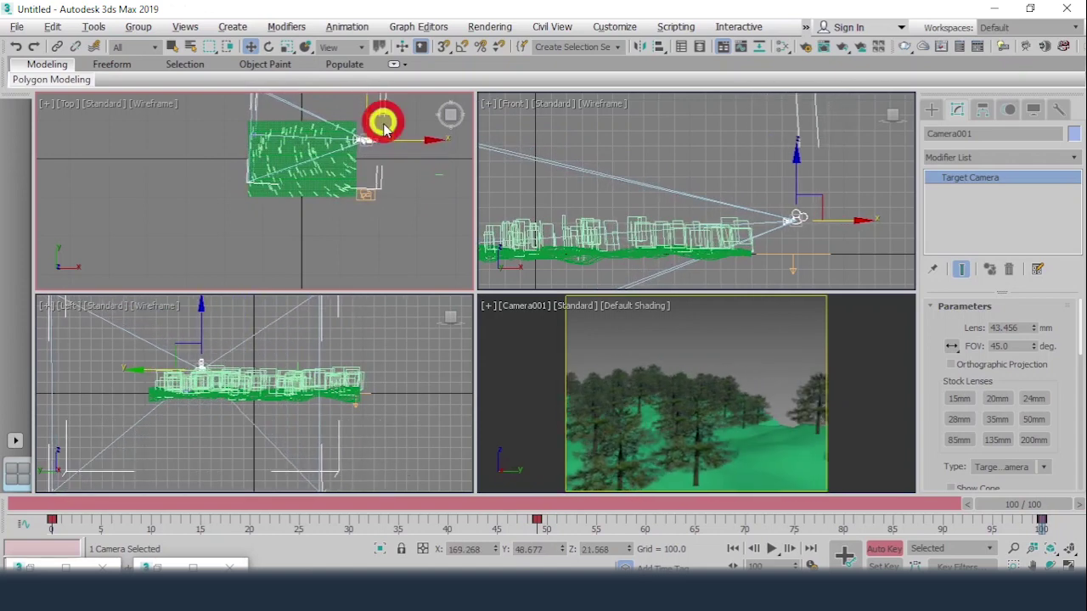
Turn off Auto Key, rewind to frame 0, and play then stop the fly-through
left_click(884, 549)
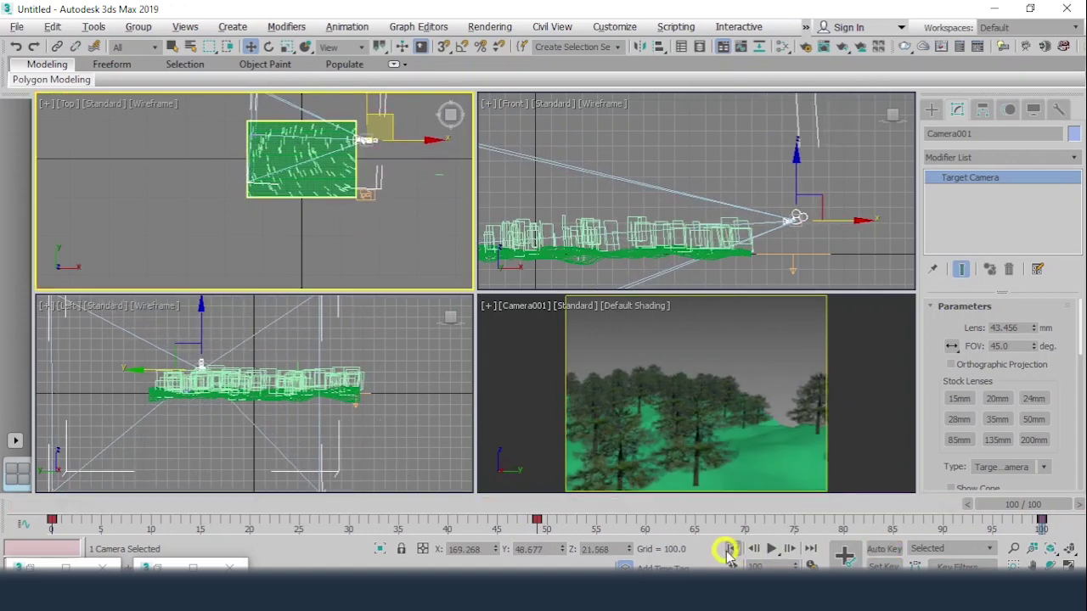
left_click(730, 549)
left_click(771, 550)
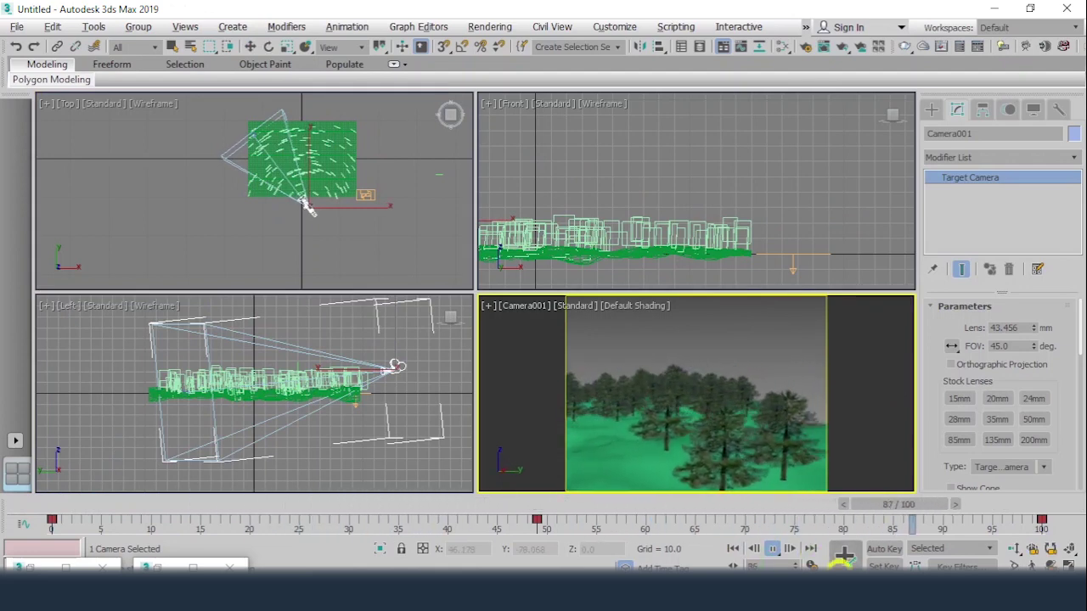
key("/")
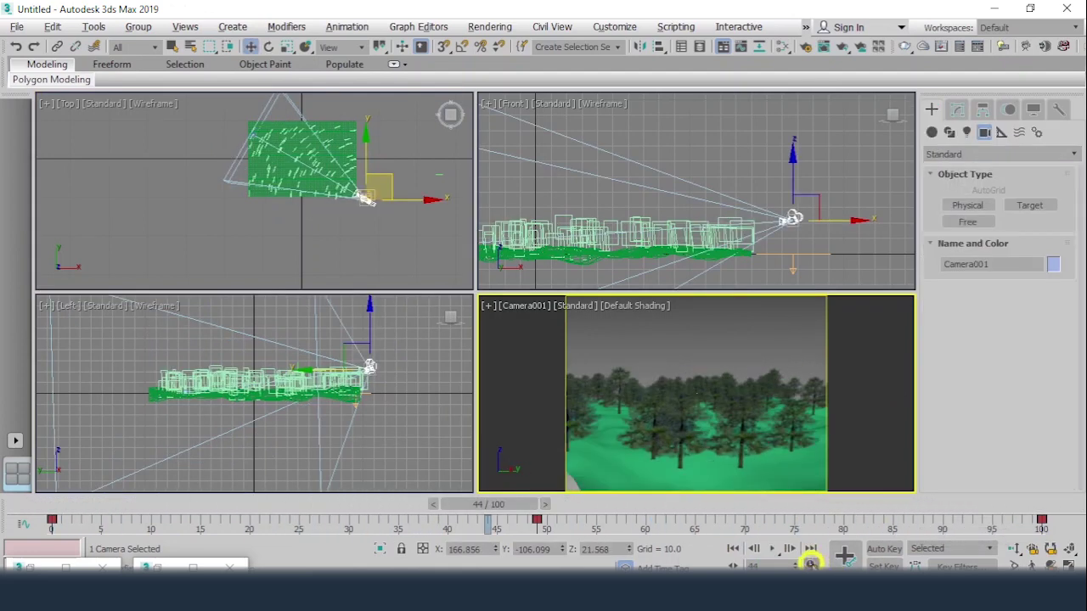
Re-scale the animation length from 100 to 300 frames in Time Configuration
left_click(811, 562)
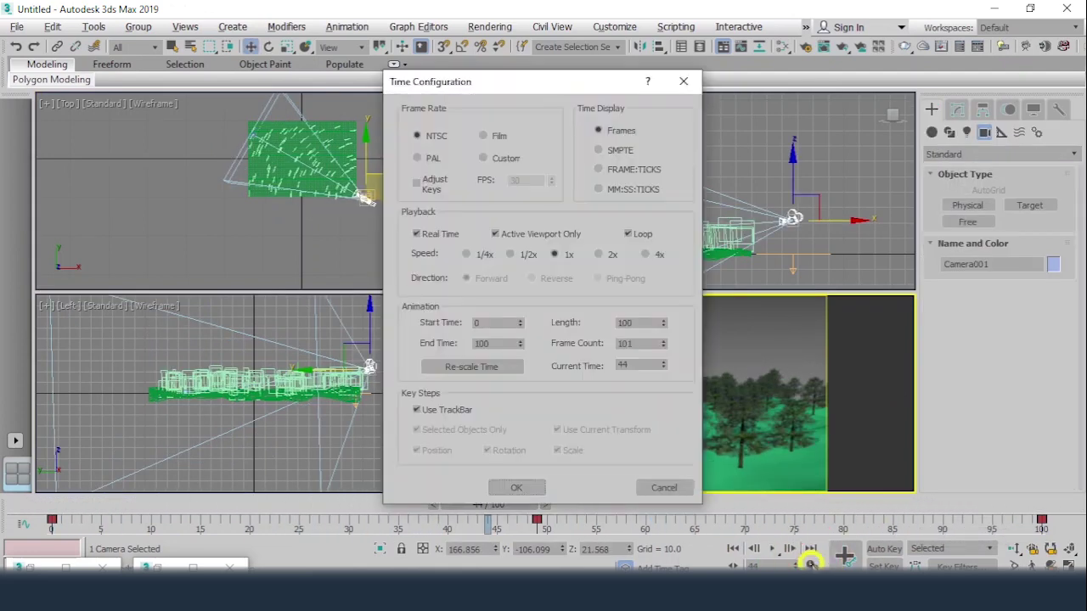
left_click(472, 365)
left_click_drag(552, 334, 497, 335)
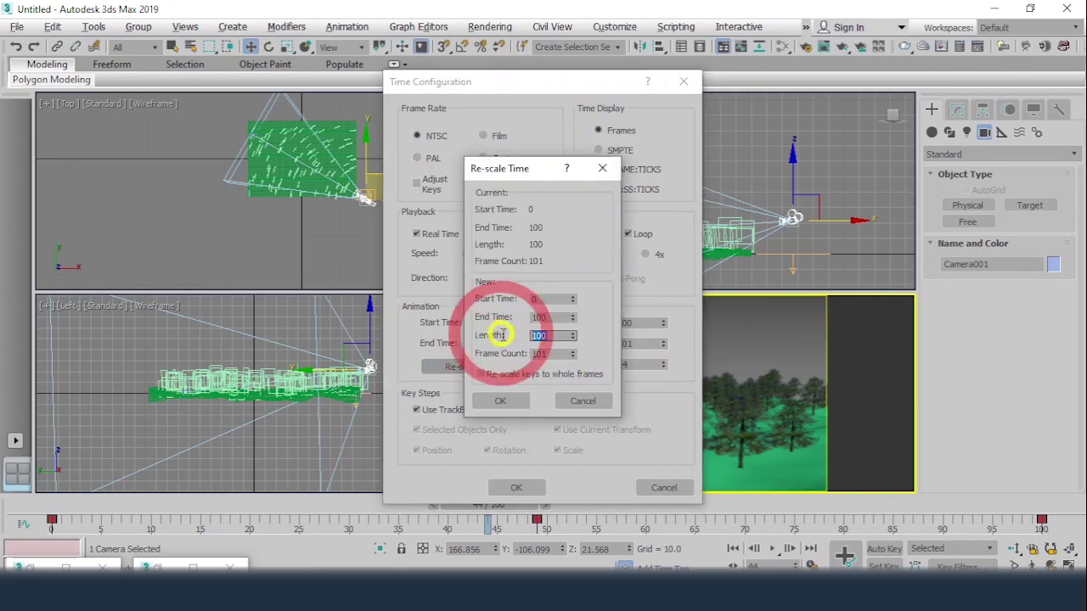
type("300")
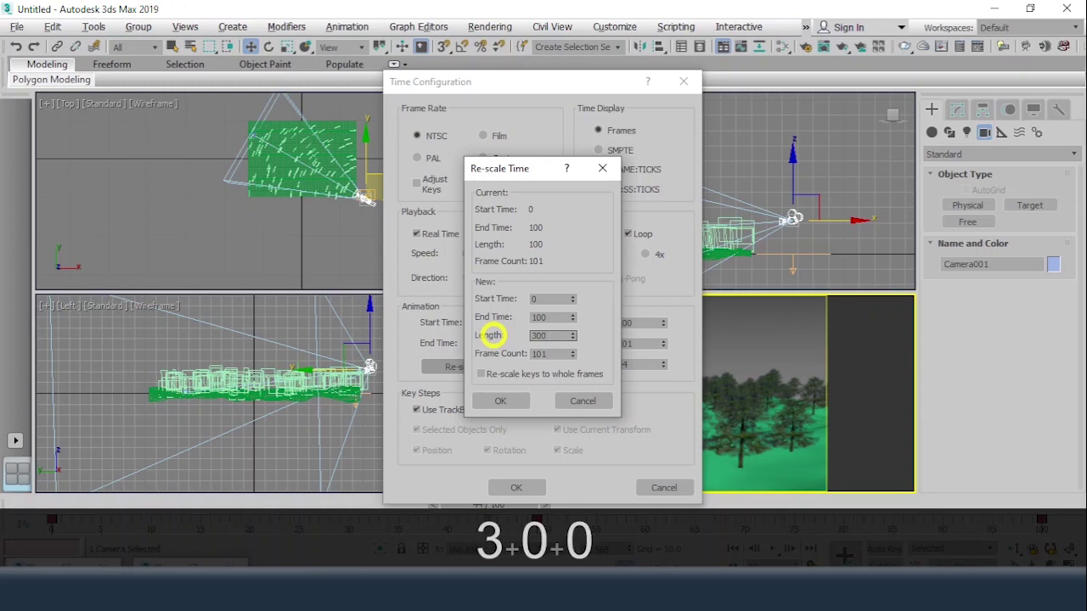
key("Return")
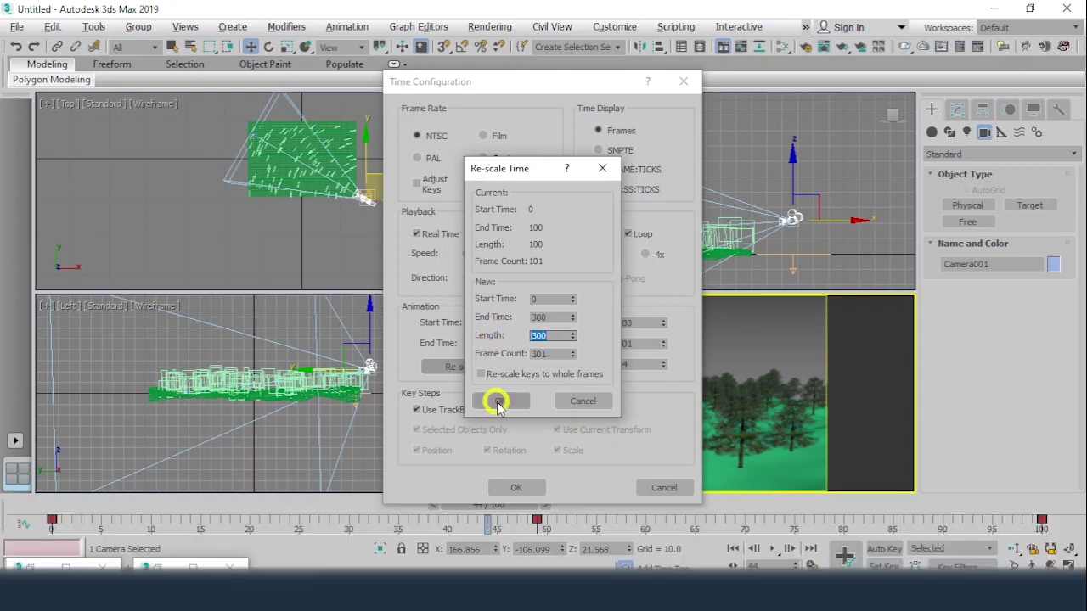
left_click(498, 399)
left_click(517, 487)
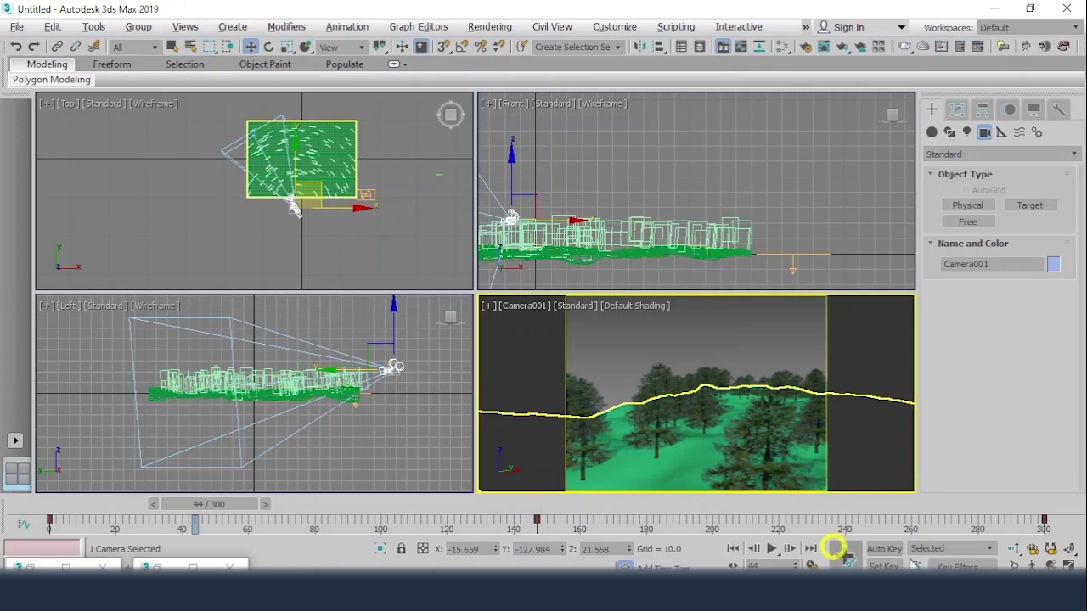
Play the fly-through from frame 0, then stop playback
left_click(737, 550)
left_click(769, 548)
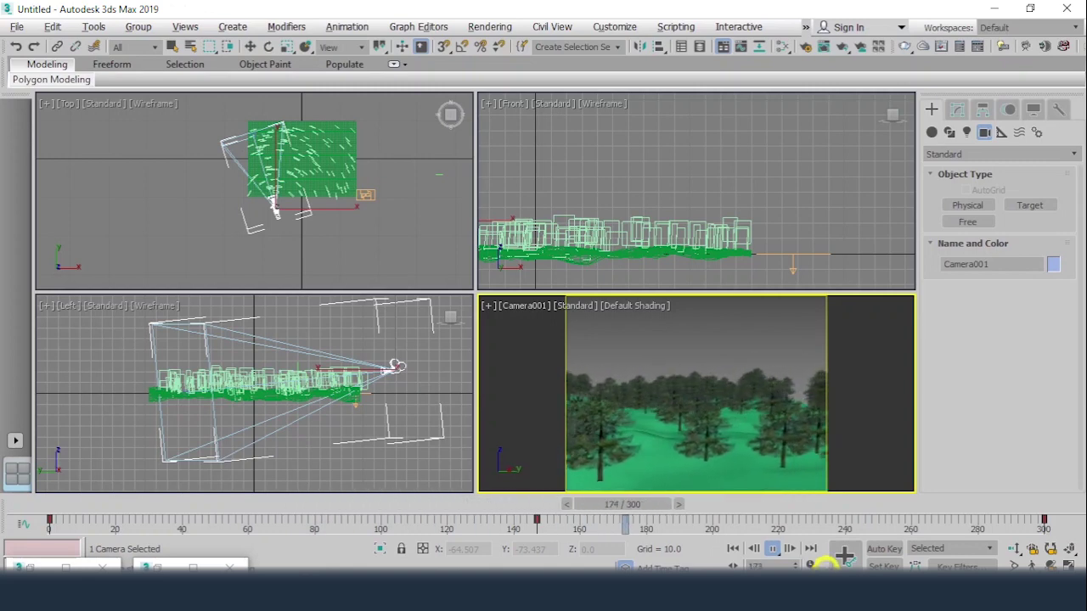
left_click(771, 549)
Rotate the green terrain plane Plane001 slightly in the Top view
left_click(403, 202)
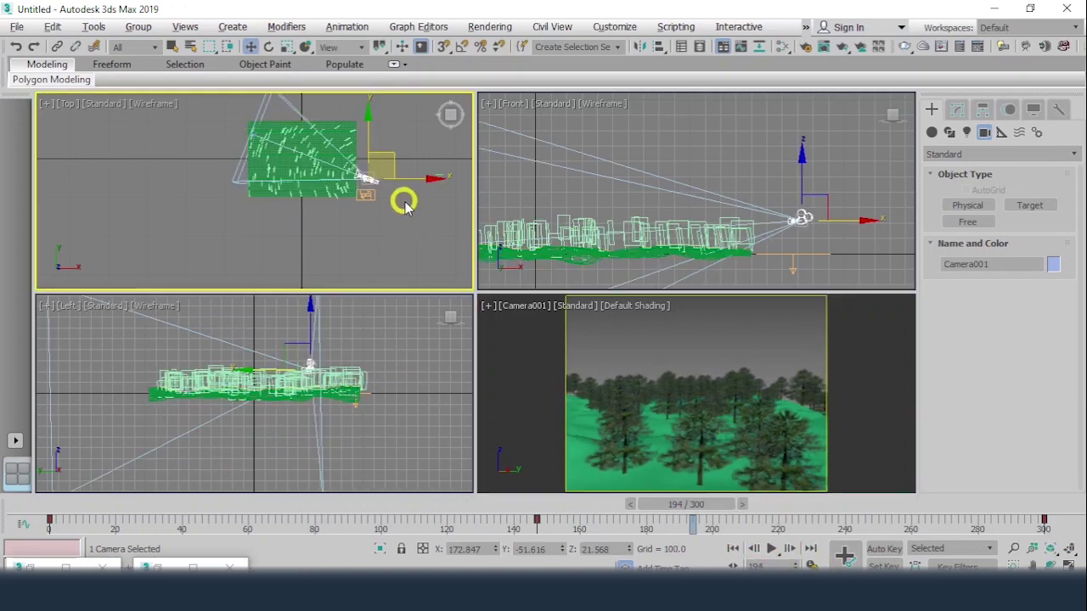
left_click(310, 194)
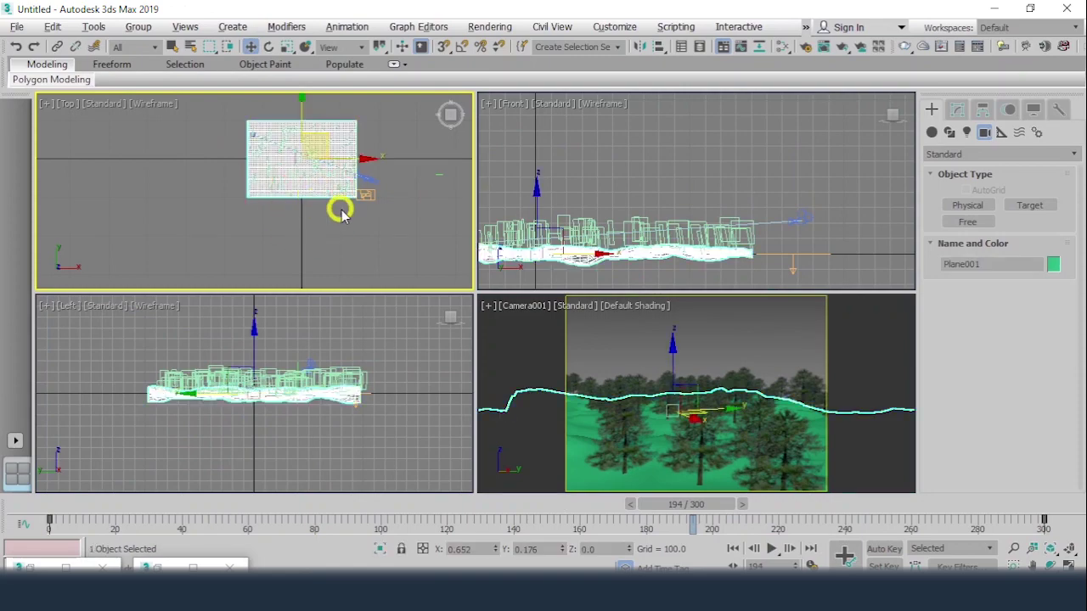
left_click(341, 214)
key("r")
left_click(320, 138)
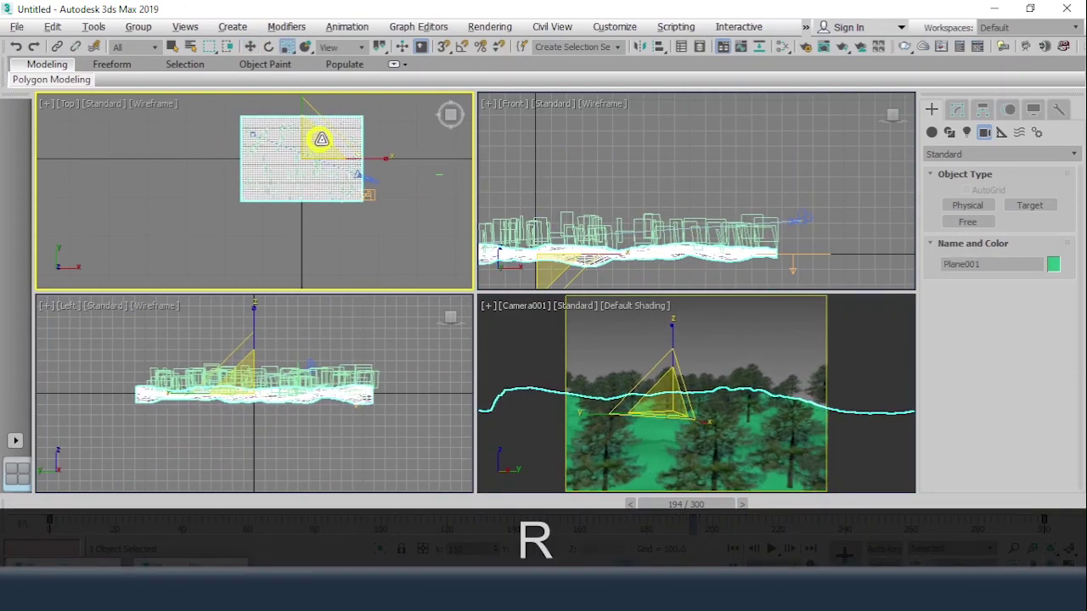
left_click_drag(320, 138, 319, 124)
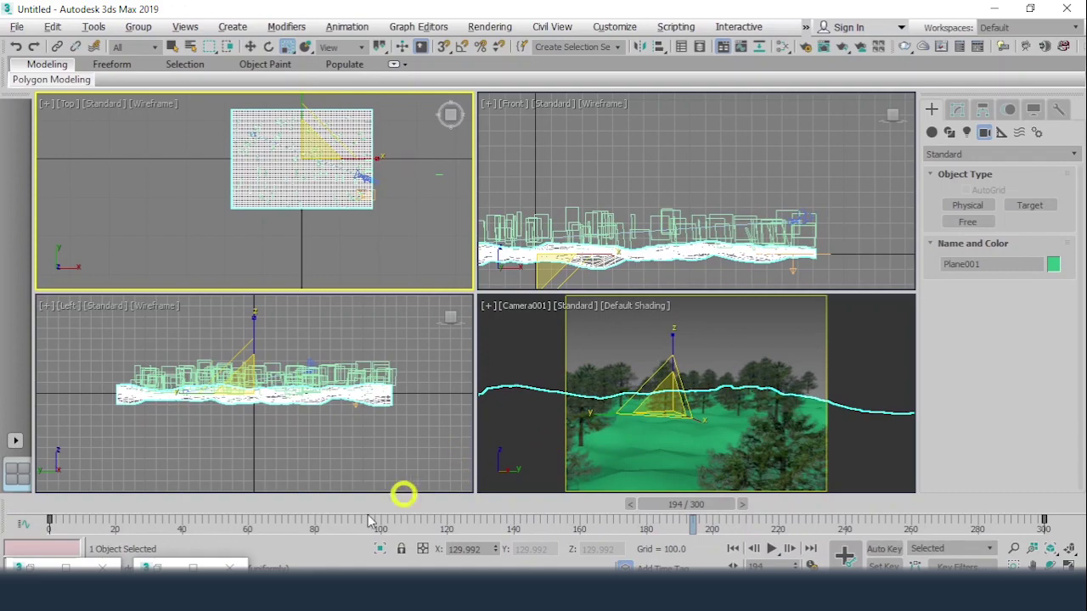
Scrub the time slider through the 300-frame fly-through and return to frame 0
left_click_drag(225, 503, 370, 467)
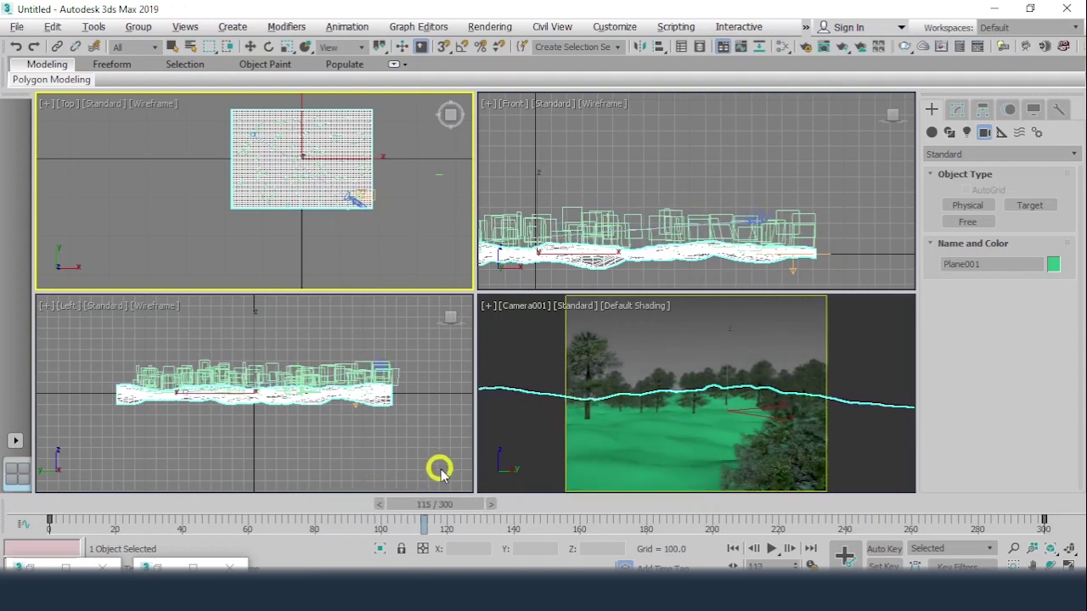
left_click_drag(369, 467, 425, 475)
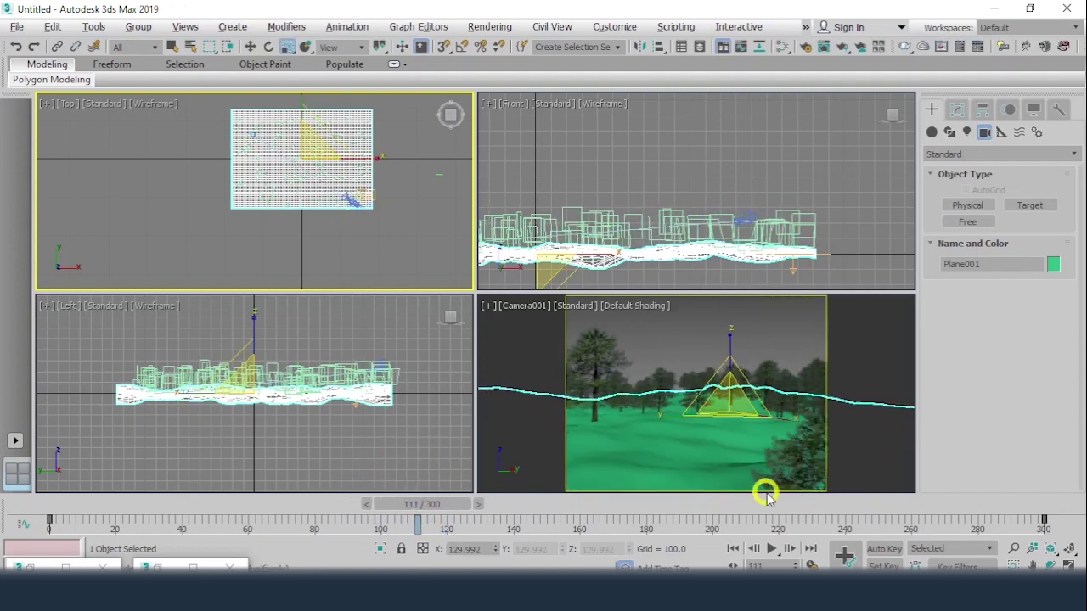
left_click_drag(467, 520, 1027, 522)
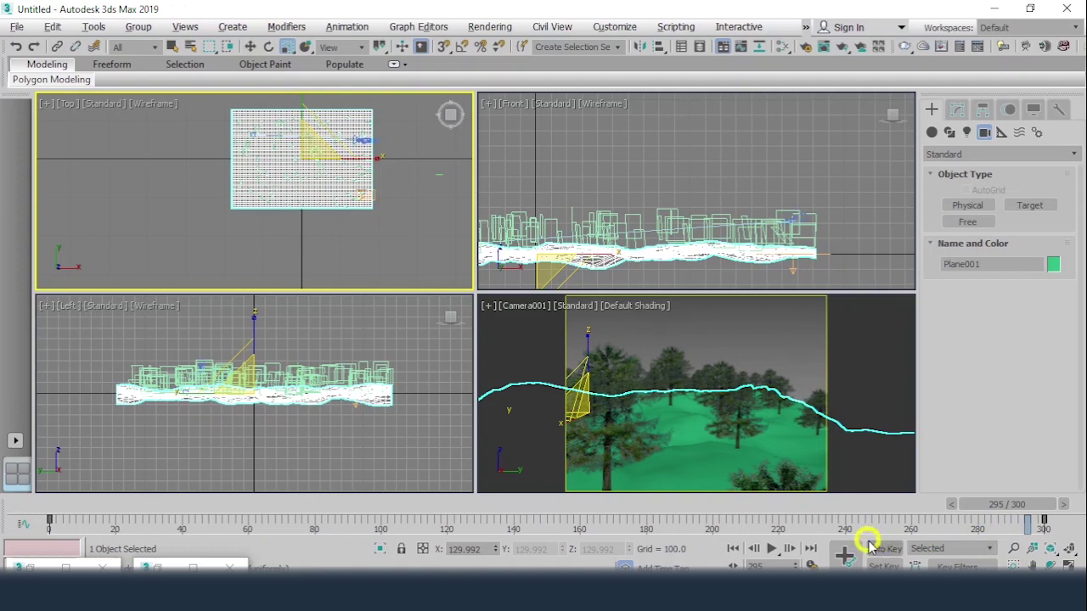
left_click(733, 549)
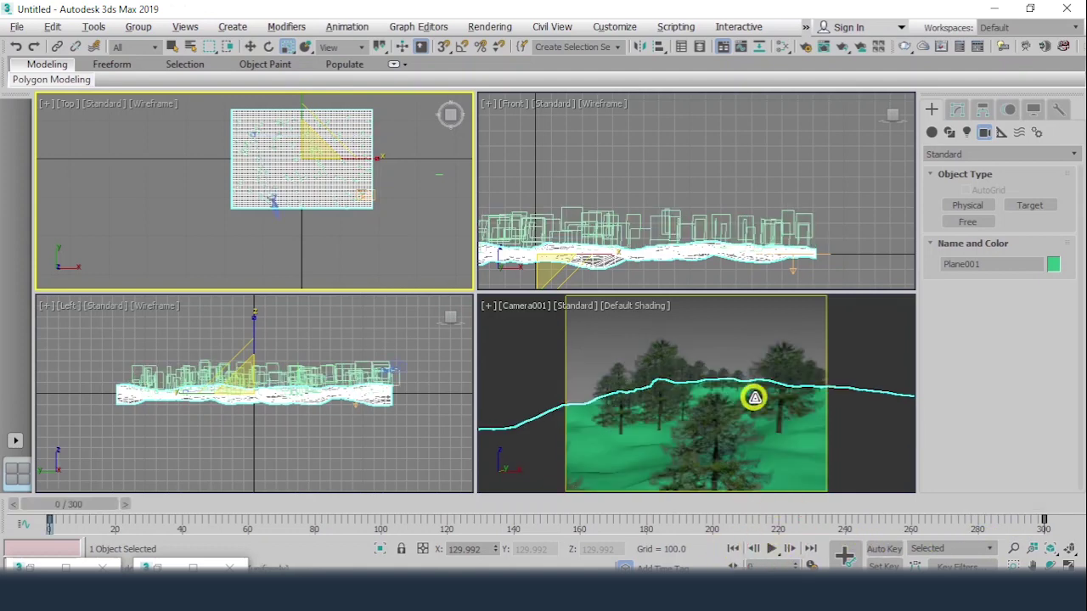
Maximise the Camera001 viewport with Alt+W, switch back to Move, and play the fly-through
key("alt+w")
right_click(565, 142)
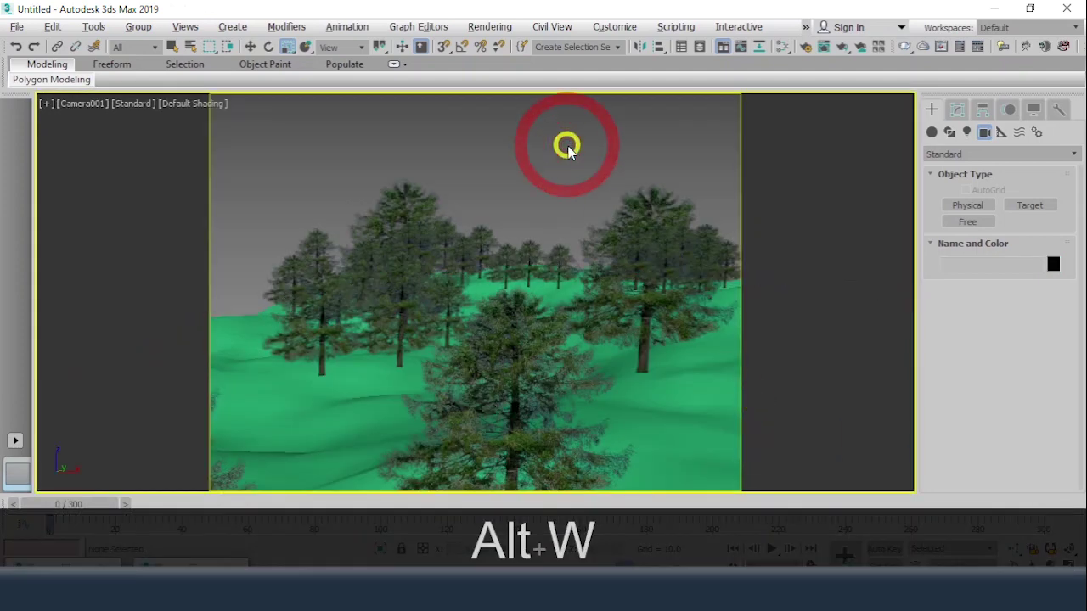
left_click(590, 233)
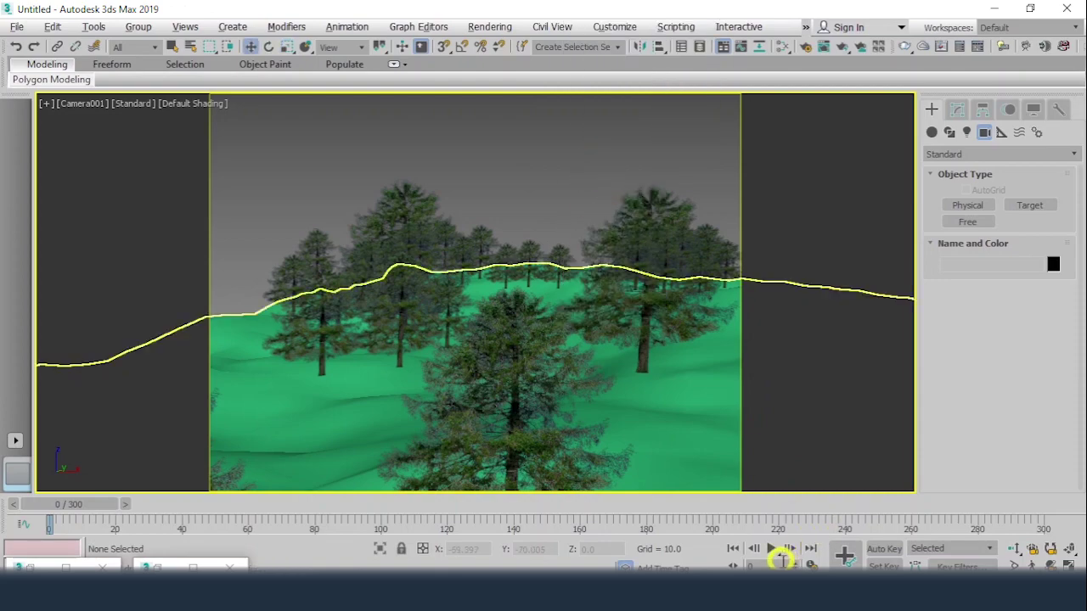
left_click(769, 548)
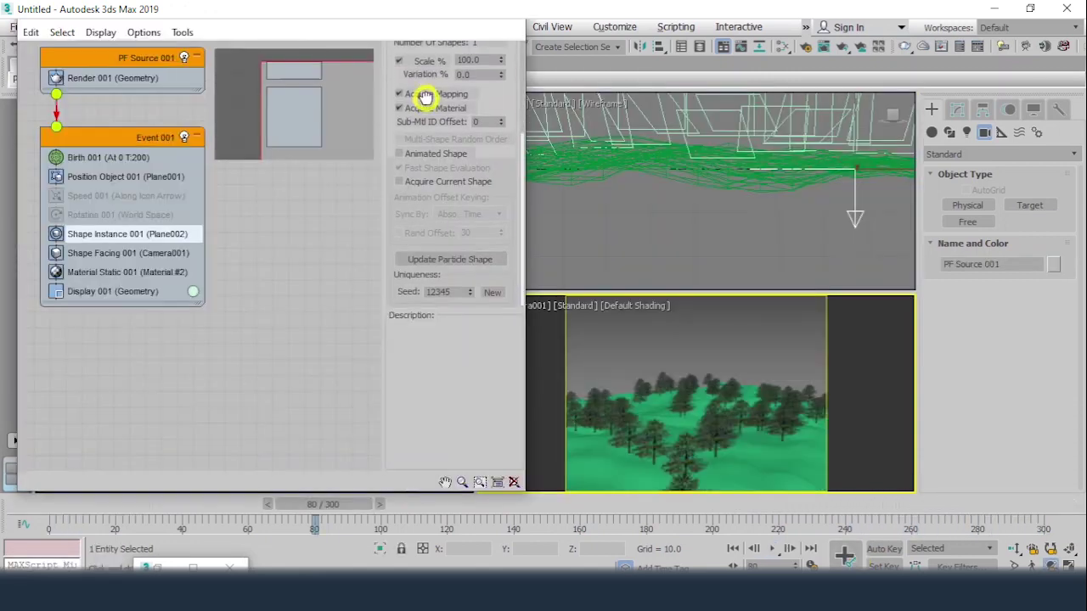
Set Shape Facing 001 to In World Space with size 24.0 units, then scrub back to an earlier frame
scroll(425, 36, "up", 5)
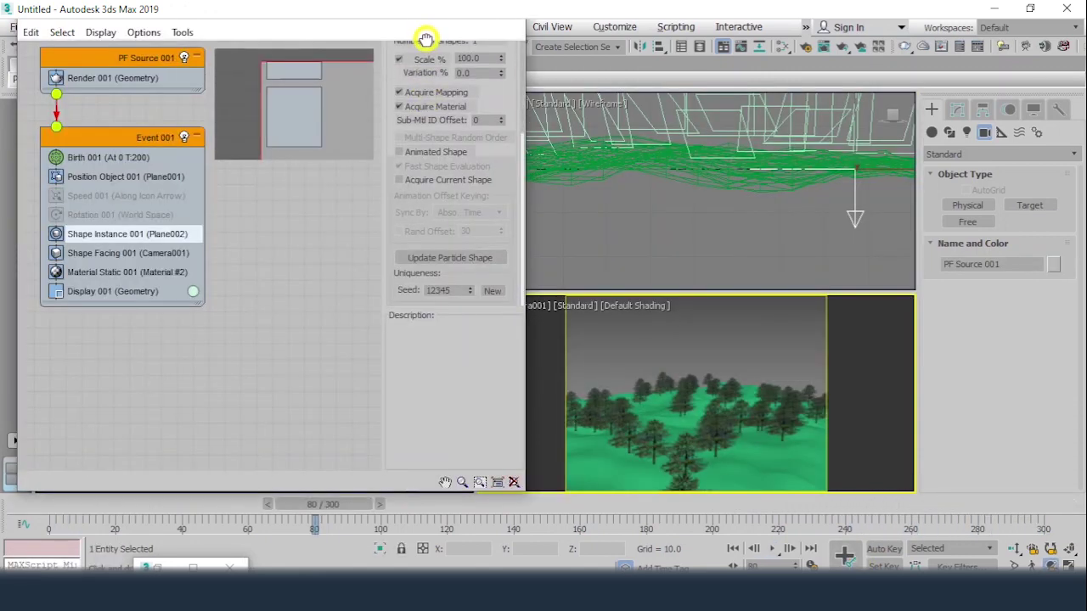
left_click(138, 252)
scroll(416, 111, "up", 2)
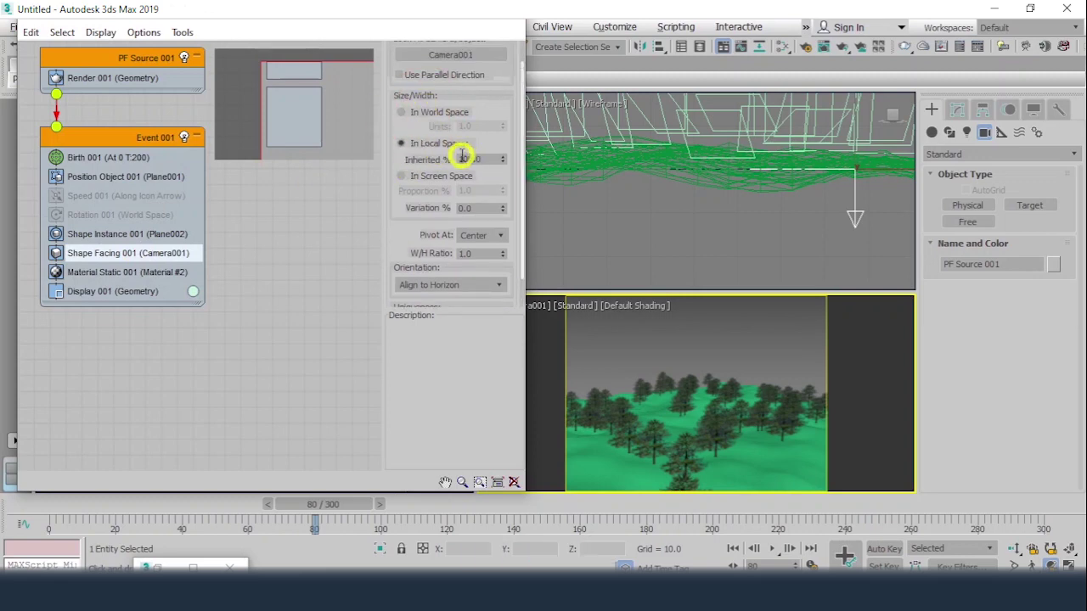
left_click(418, 113)
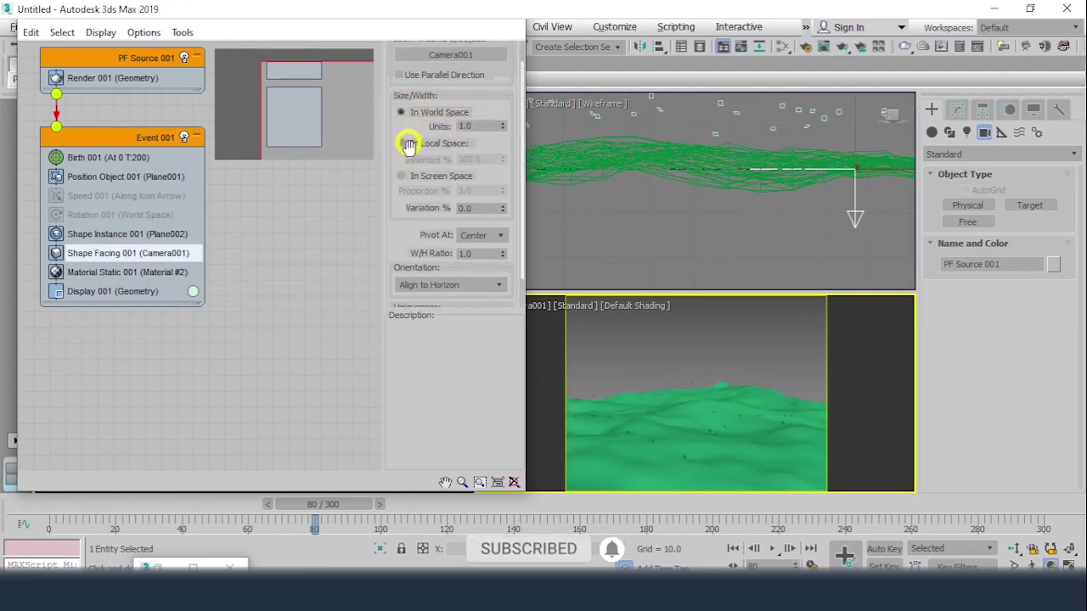
left_click_drag(501, 126, 511, 105)
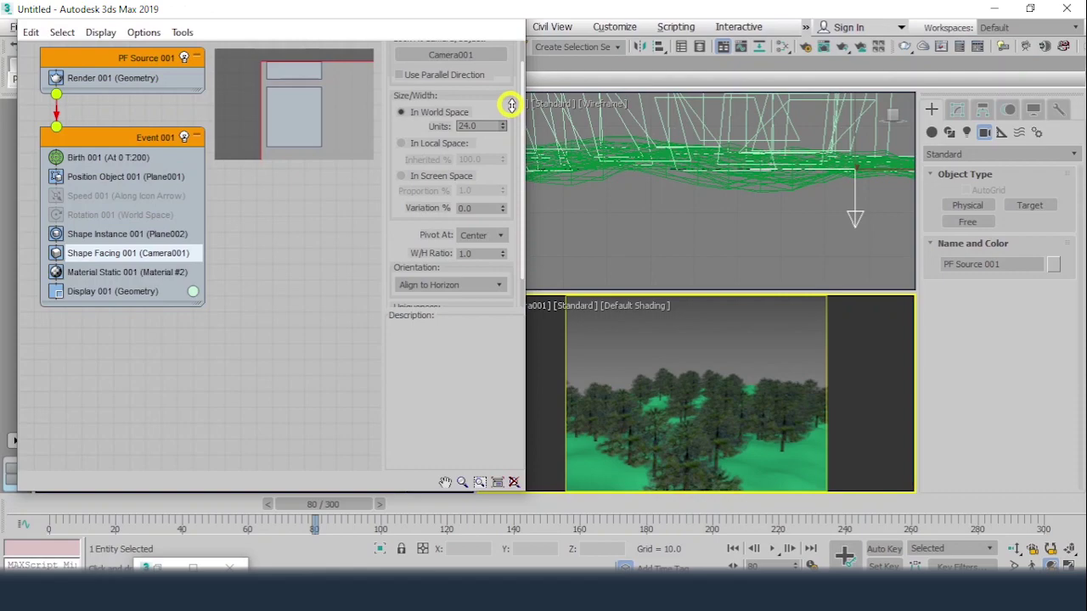
left_click_drag(315, 501, 85, 467)
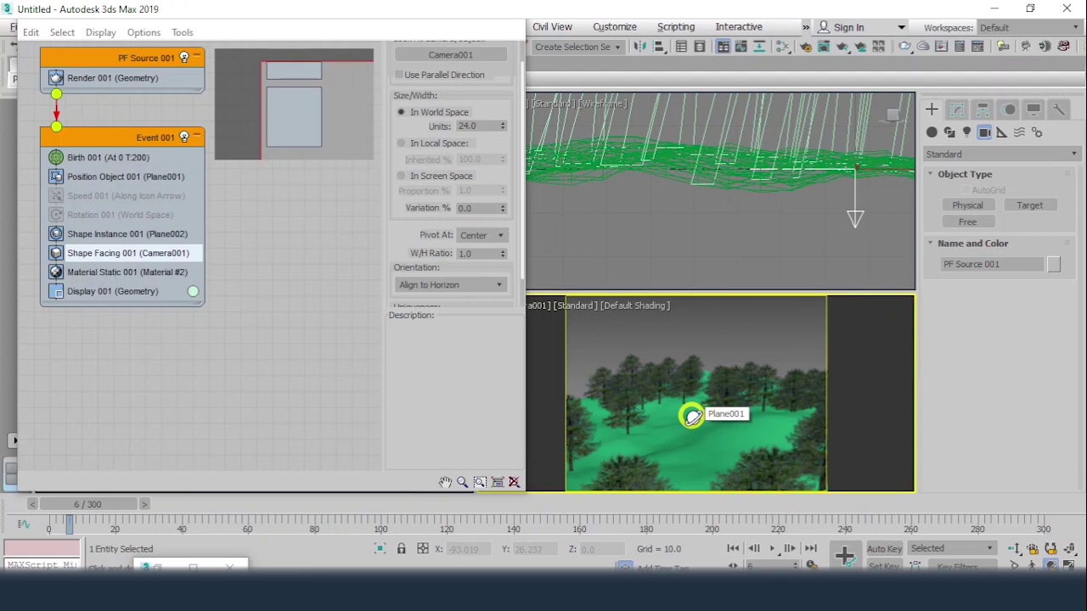
Render a test frame, then set Shape Facing 001 size Variation to 4.0%
key("F9")
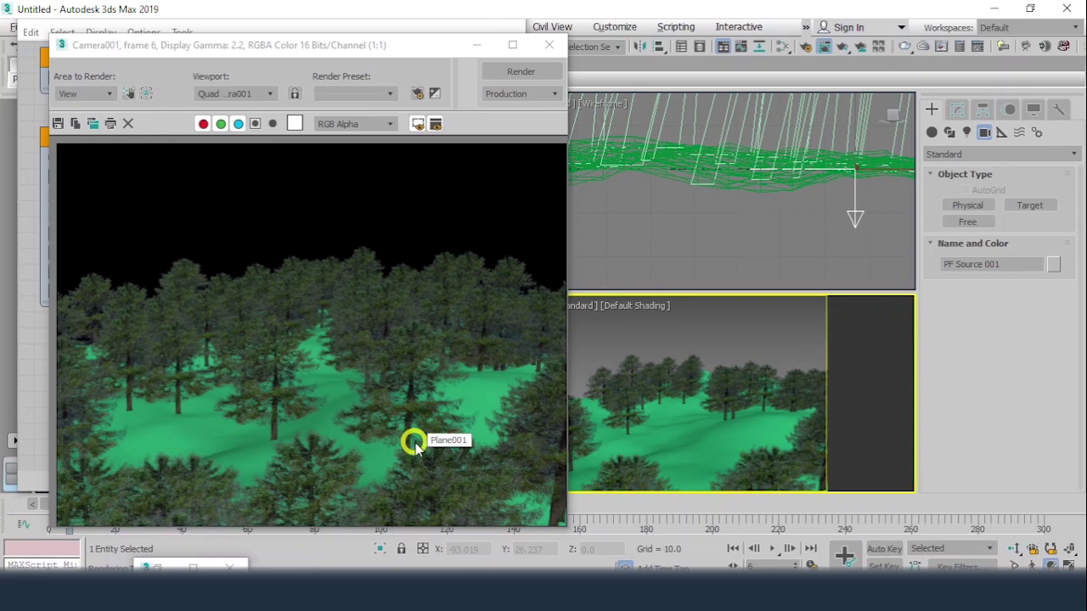
left_click(548, 44)
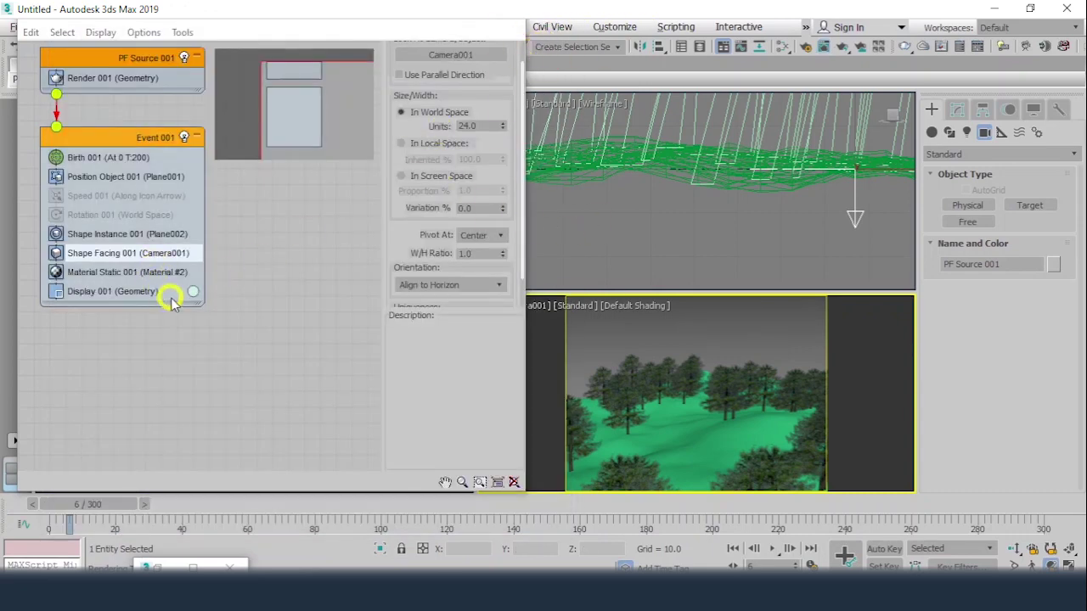
left_click_drag(402, 235, 396, 166)
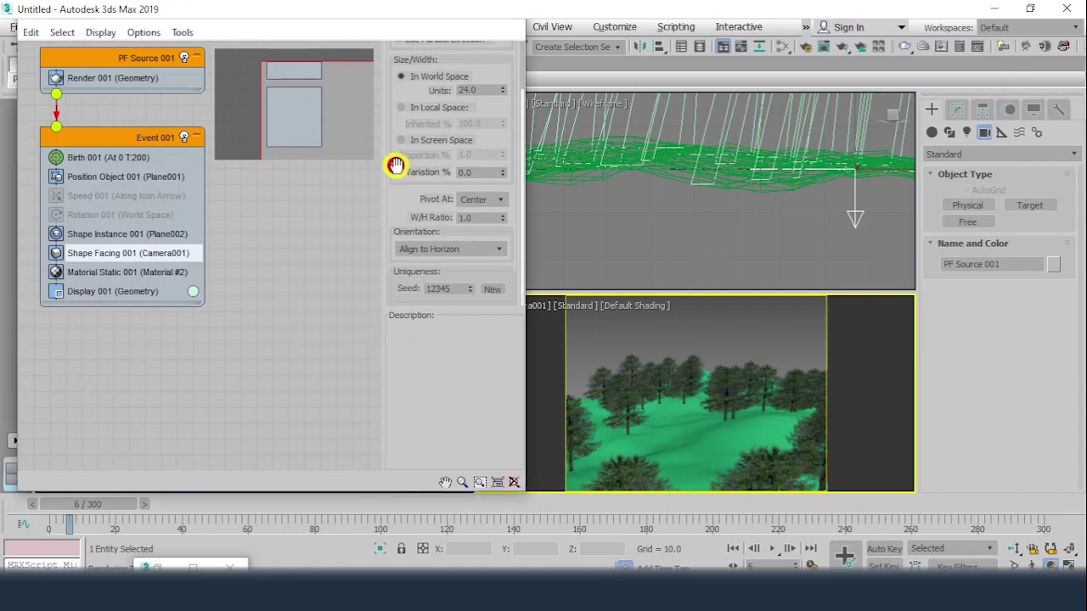
mouse_move(501, 172)
left_mouse_down()
mouse_move(503, 140)
mouse_move(509, 196)
mouse_move(502, 72)
mouse_move(514, 168)
left_mouse_up()
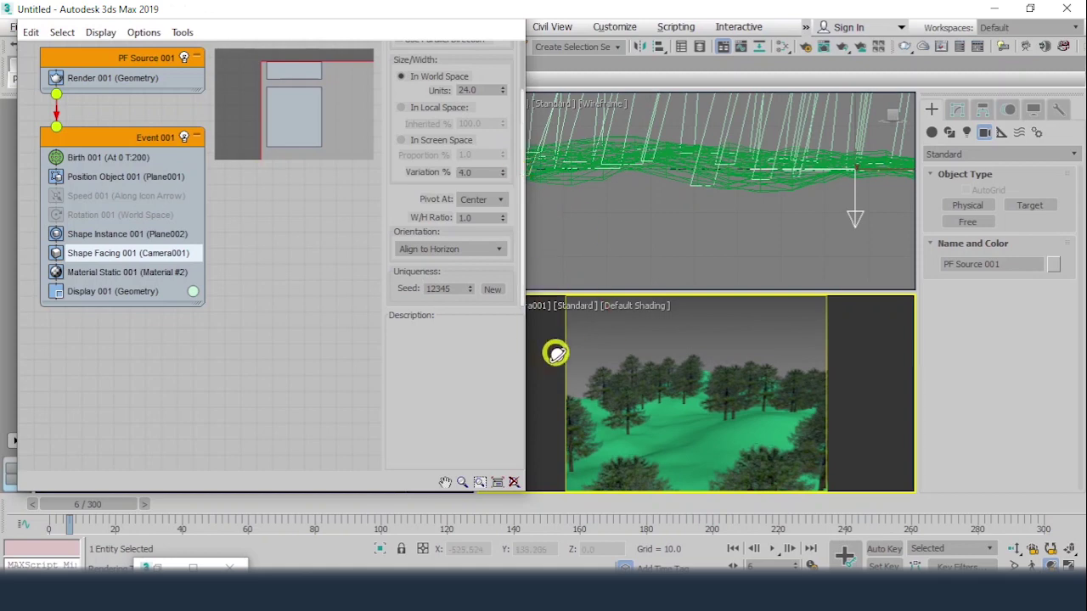
Set Birth 001 to emit an Amount of 500 particles
left_click(95, 157)
left_click(402, 105)
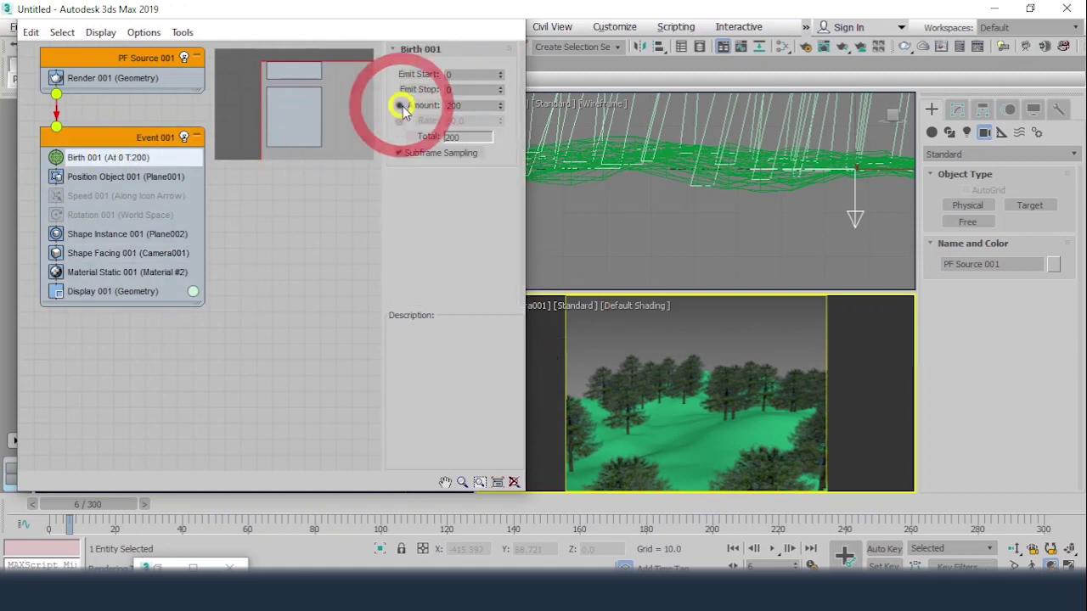
double_click(459, 105)
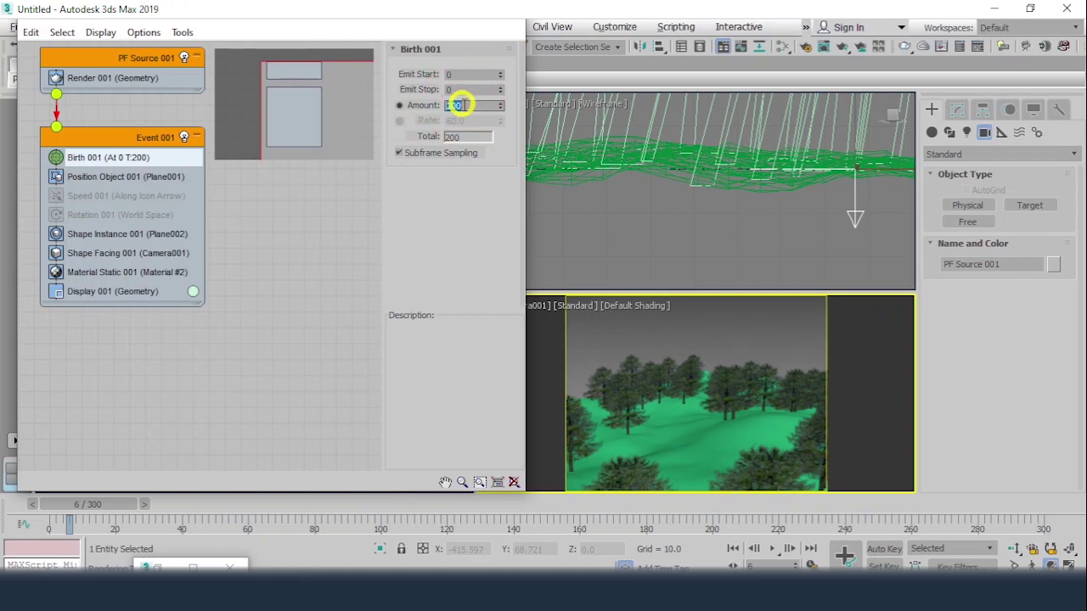
type("500")
key("Return")
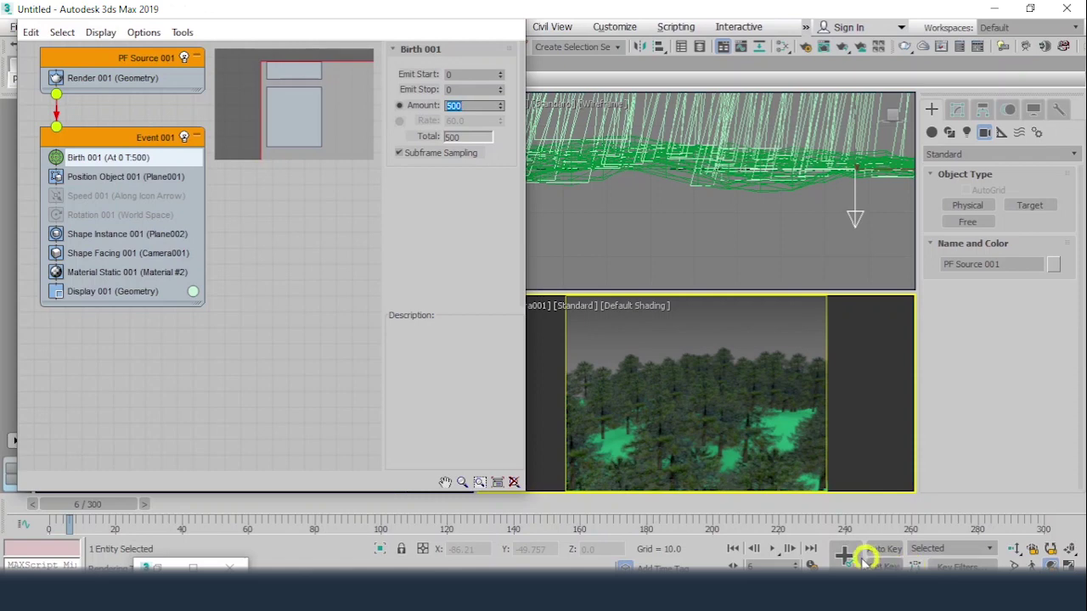
Play the denser forest fly-through from frame 0, stop it, and scrub back to an earlier frame
left_click(730, 549)
left_click(773, 549)
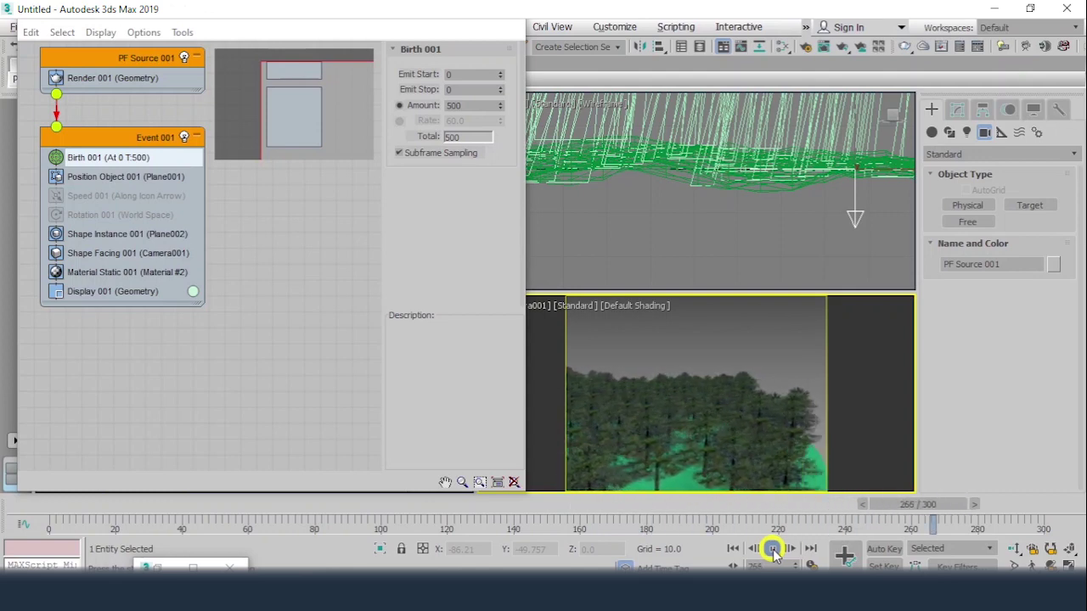
left_click(773, 549)
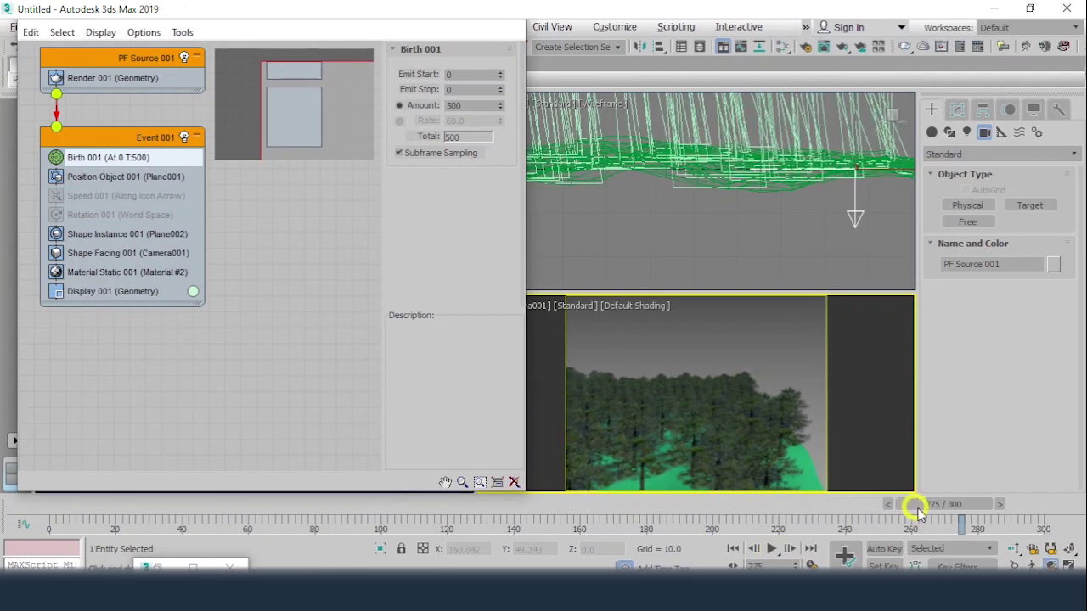
left_click_drag(917, 505, 424, 528)
left_click(425, 528)
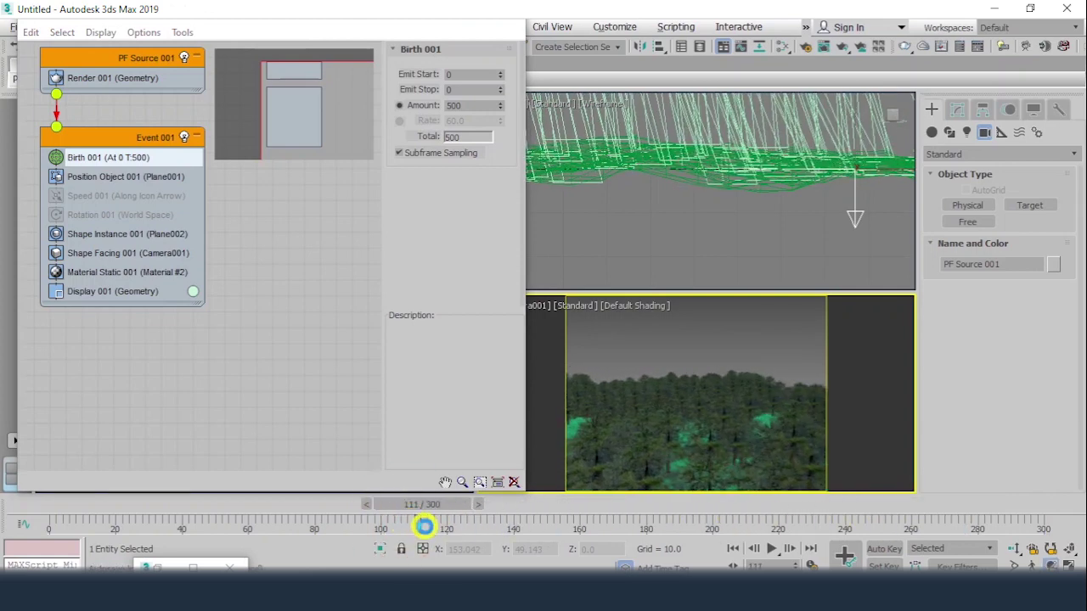